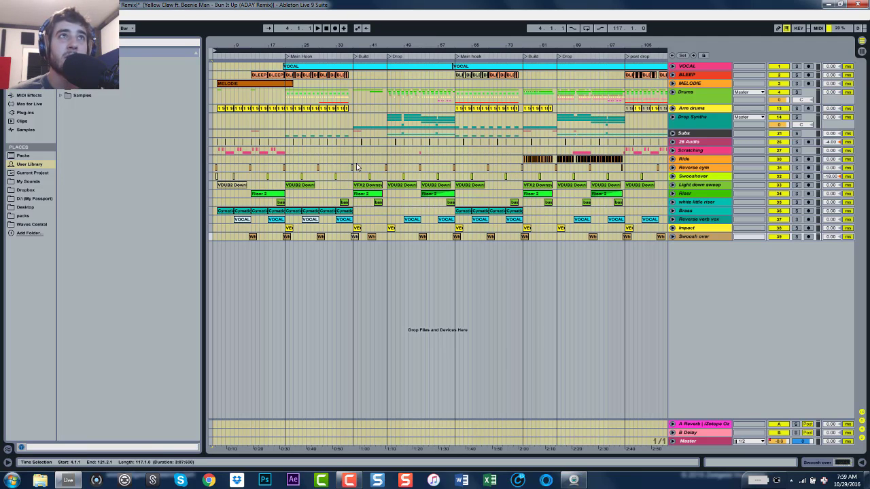
Play the arrangement from its start, skip ahead to the Build section, stop playback and fit the whole song in view
{"action": "left_click", "coordinate": [215, 123]}
{"action": "key", "text": "space"}
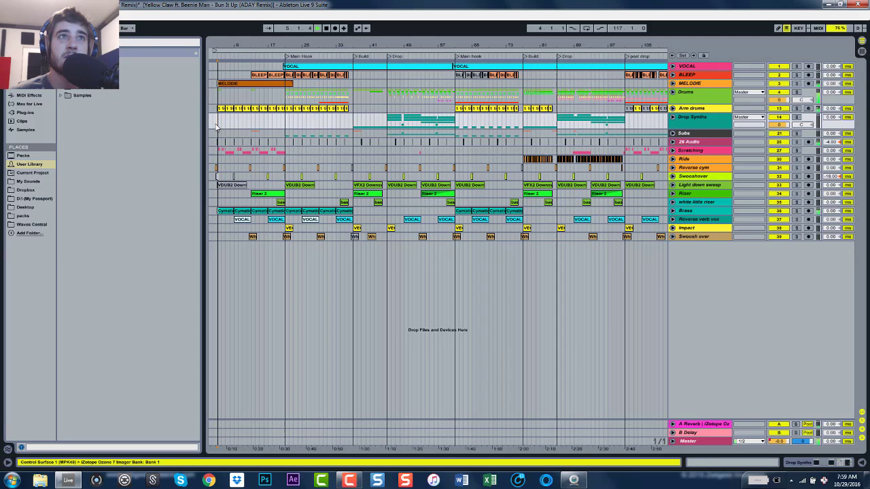
{"action": "left_click", "coordinate": [248, 56]}
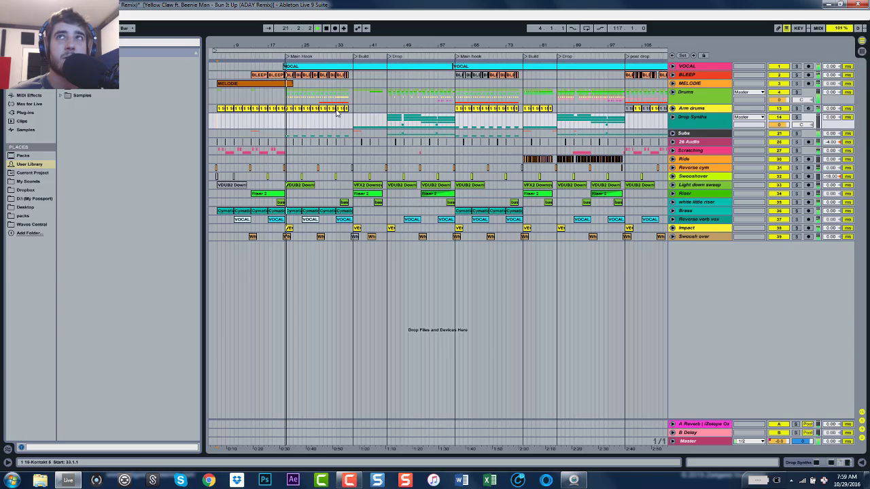
{"action": "left_click", "coordinate": [373, 57]}
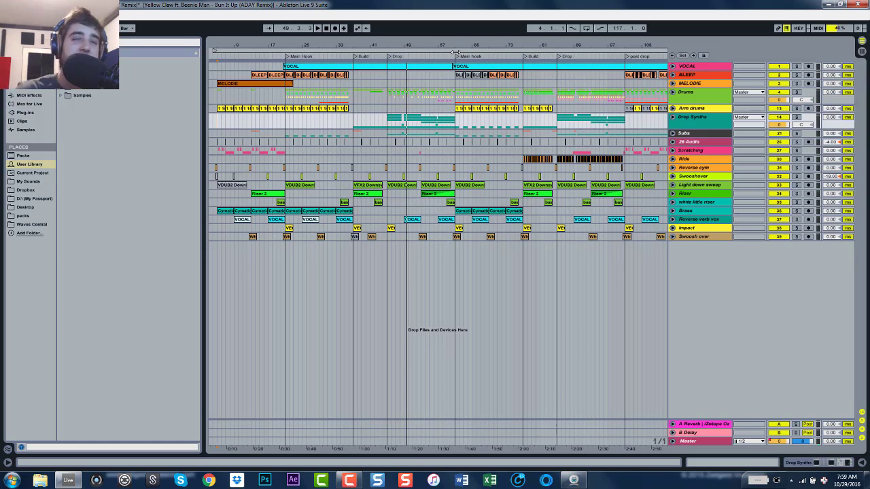
{"action": "key", "text": "space"}
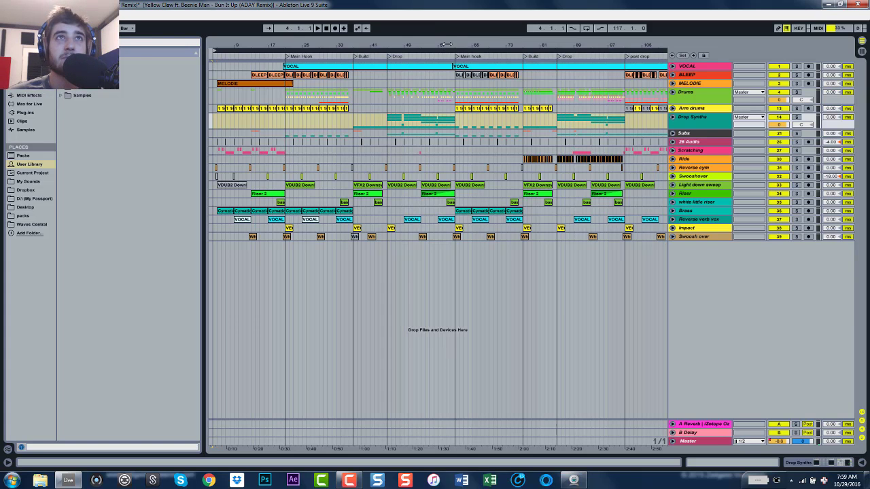
{"action": "double_click", "coordinate": [448, 44]}
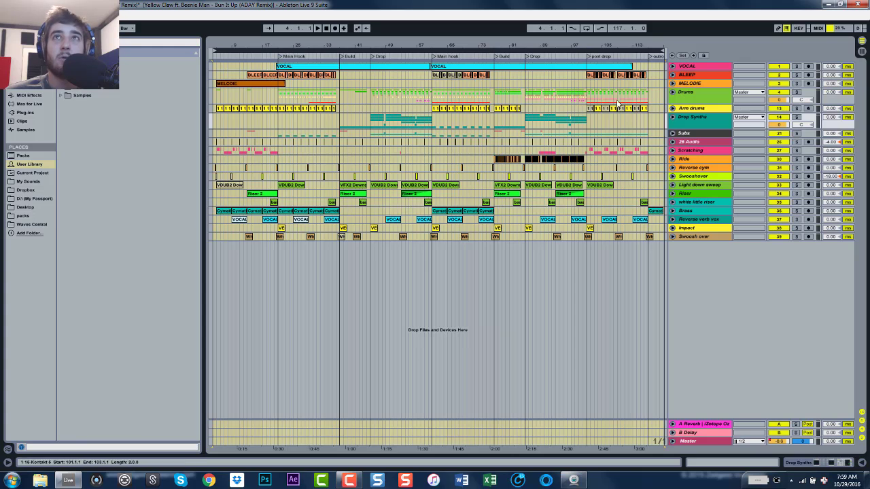
Solo and unfold the Drums group and play it from the Main Hook at bar 21
{"action": "left_click", "coordinate": [798, 93]}
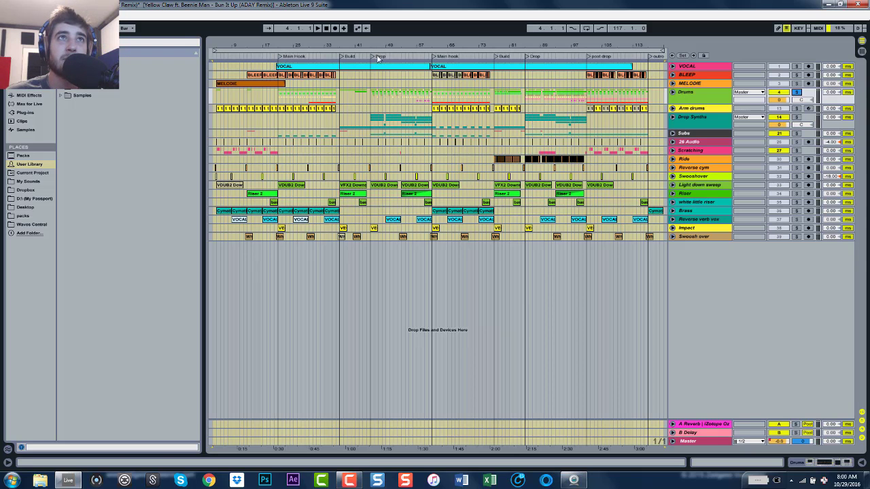
{"action": "left_click", "coordinate": [371, 95]}
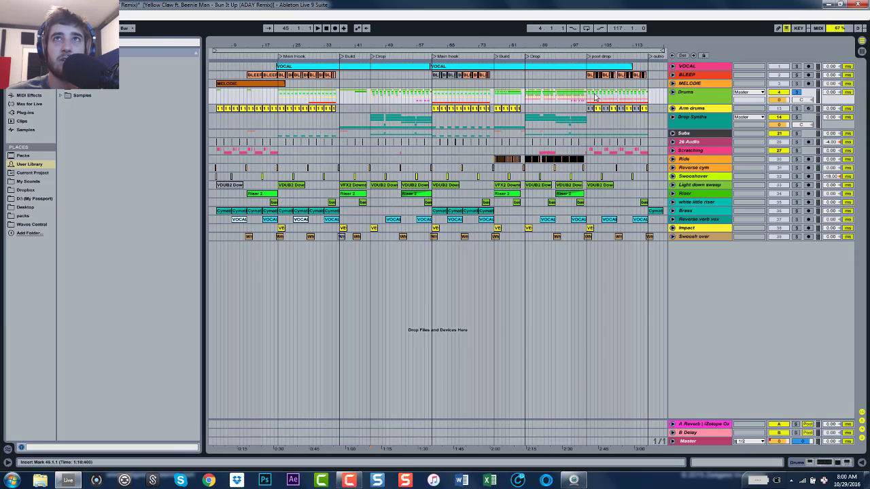
{"action": "left_click", "coordinate": [672, 92]}
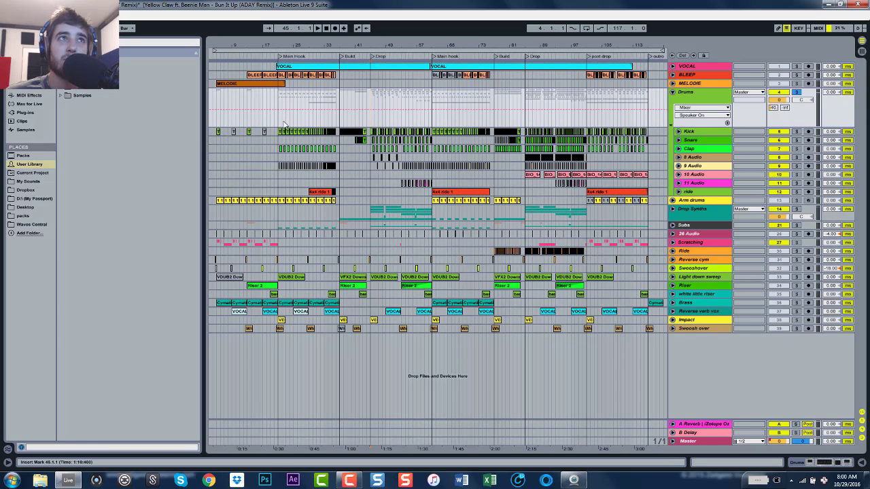
{"action": "key", "text": "space"}
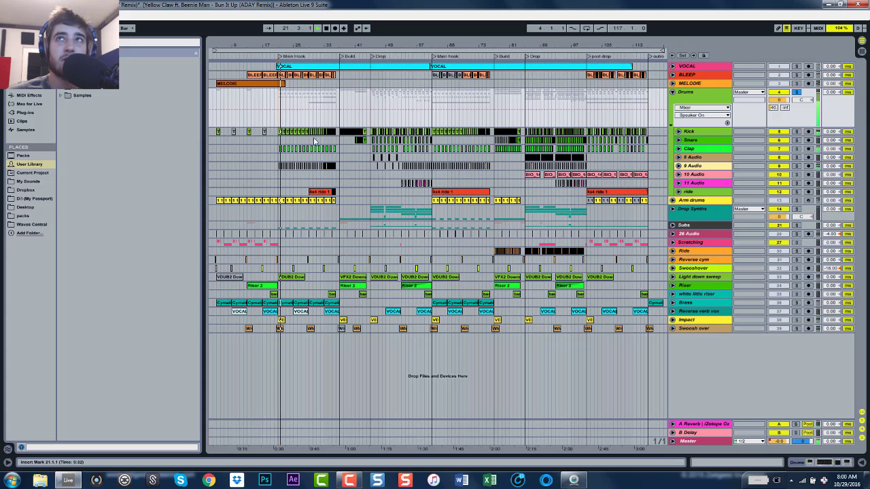
Set the gain of the Limiter on the Master track to 6.70 dB
{"action": "left_click_drag", "start_coordinate": [284, 44], "coordinate": [311, 15]}
{"action": "double_click", "coordinate": [690, 443]}
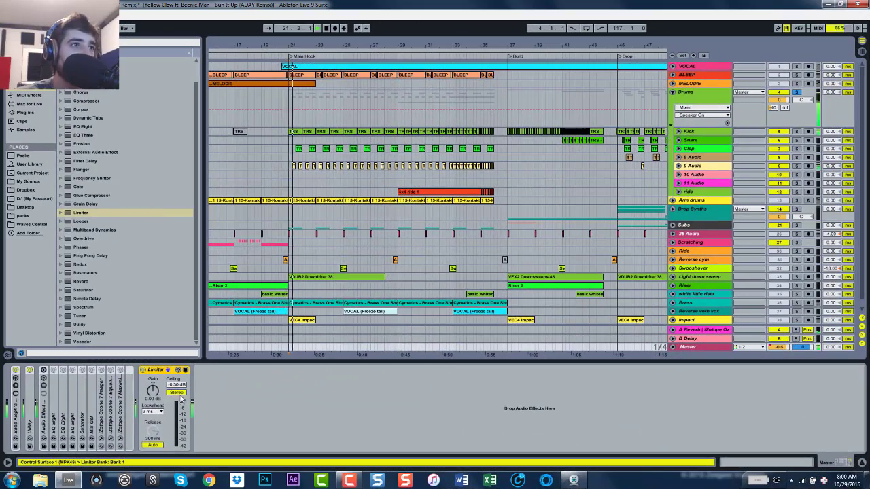
{"action": "left_click_drag", "start_coordinate": [153, 392], "coordinate": [153, 373]}
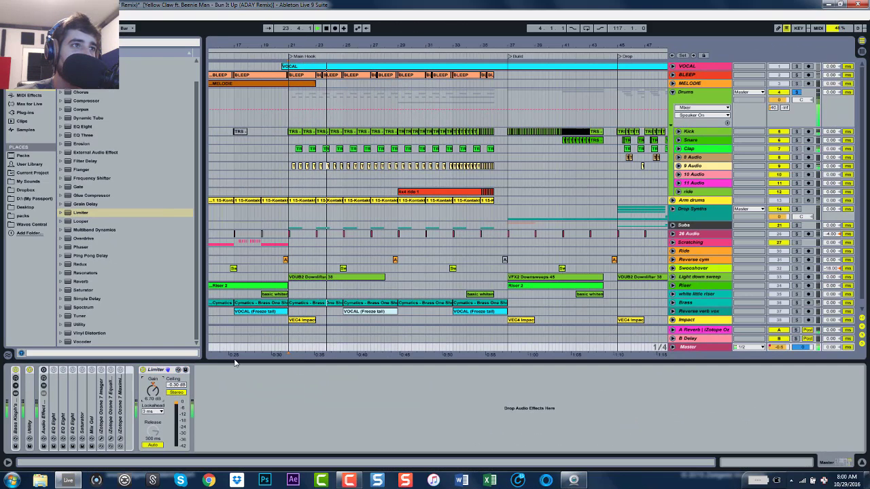
{"action": "key", "text": "ctrl+alt+l"}
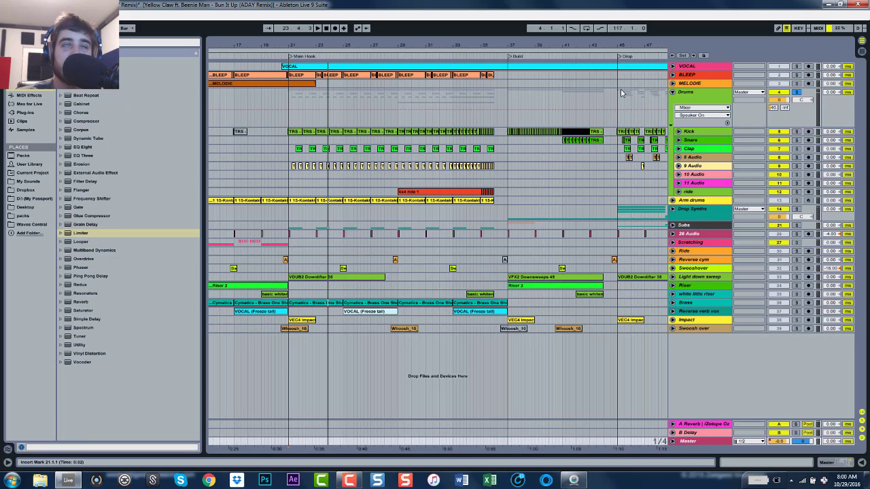
Play the soloed drums from bar 21 and unfold the Kick, Snare, Clap and 9 Audio tracks
{"action": "left_click", "coordinate": [289, 150]}
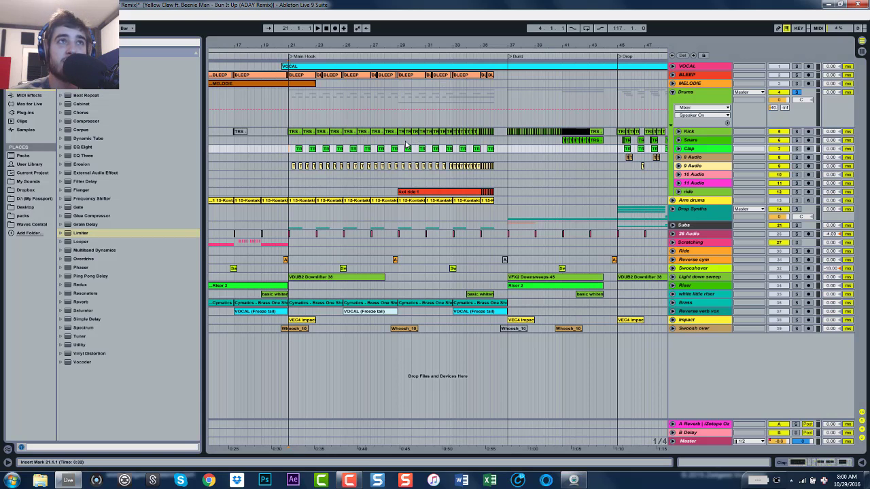
{"action": "key", "text": "space"}
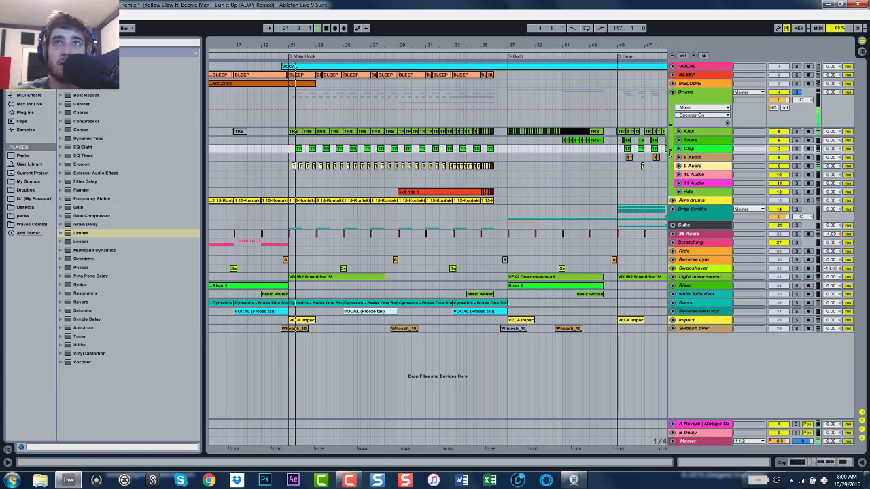
{"action": "left_click", "coordinate": [679, 166]}
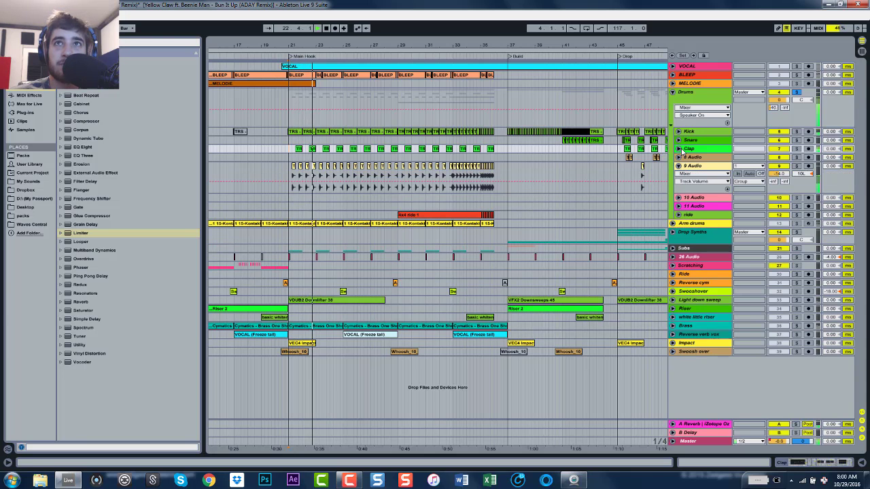
{"action": "left_click", "coordinate": [679, 149]}
{"action": "left_click", "coordinate": [678, 140]}
{"action": "left_click", "coordinate": [679, 131]}
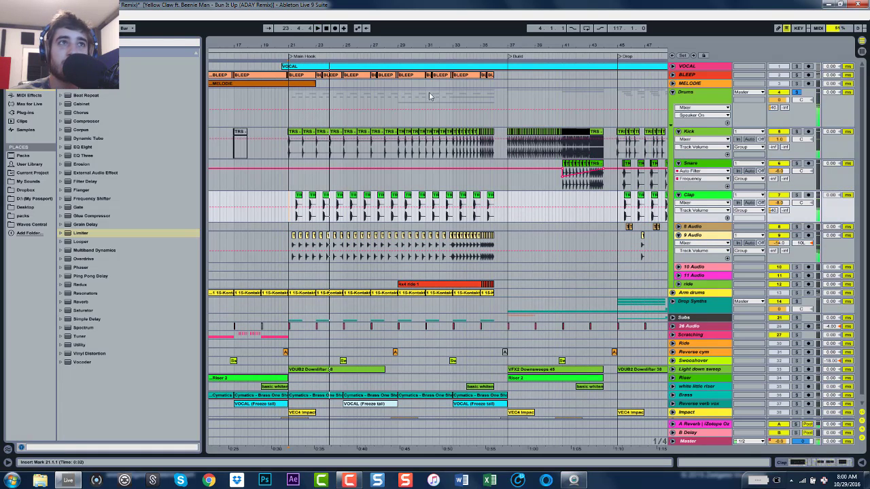
Audition the Kick, Clap and 9 Audio tracks one at a time in solo from the start of the Main Hook
{"action": "left_click_drag", "start_coordinate": [291, 47], "coordinate": [291, 106]}
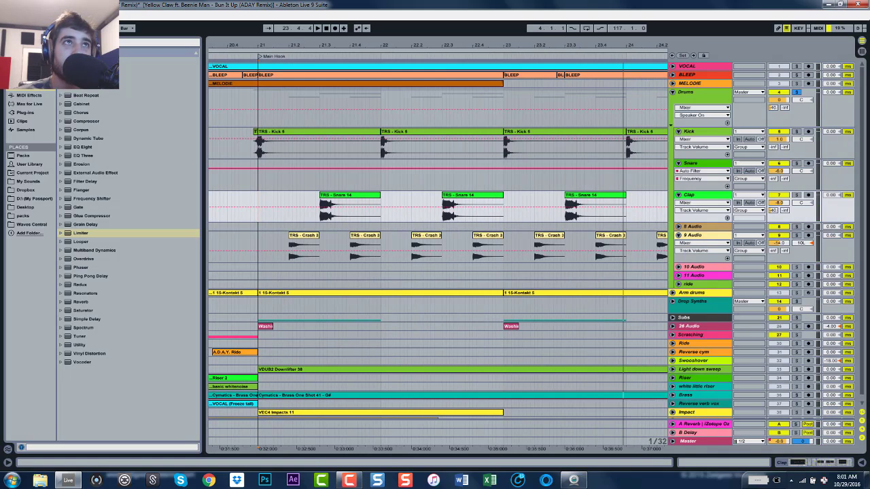
{"action": "left_click_drag", "start_coordinate": [259, 63], "coordinate": [216, 51]}
{"action": "left_click_drag", "start_coordinate": [338, 44], "coordinate": [338, 99]}
{"action": "left_click_drag", "start_coordinate": [338, 41], "coordinate": [384, 34]}
{"action": "key", "text": "space"}
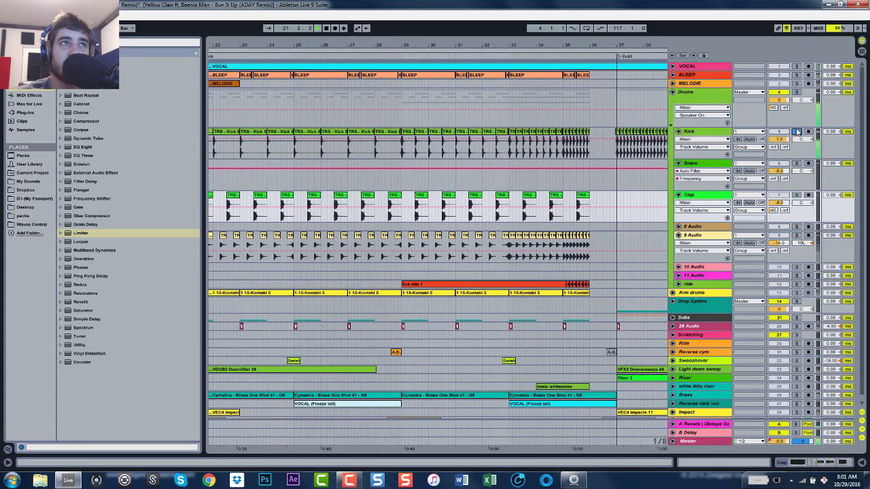
{"action": "key", "text": "space"}
{"action": "key", "text": "space"}
{"action": "key", "text": "space"}
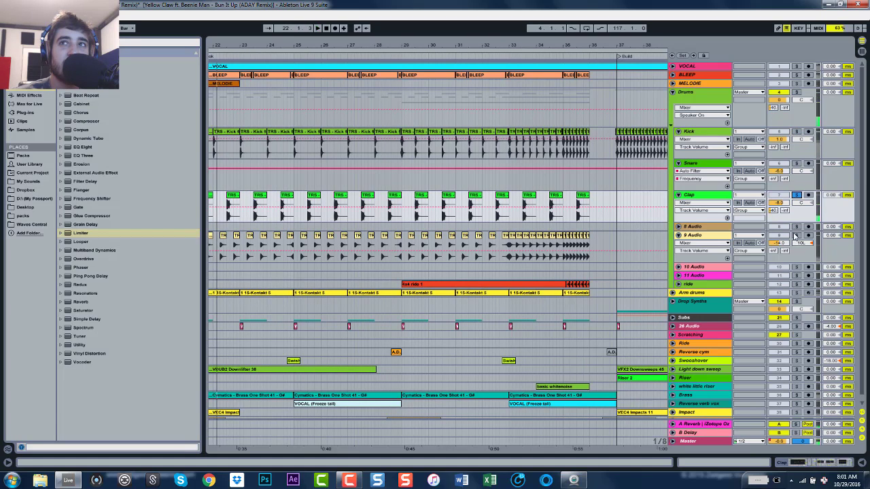
{"action": "key", "text": "space"}
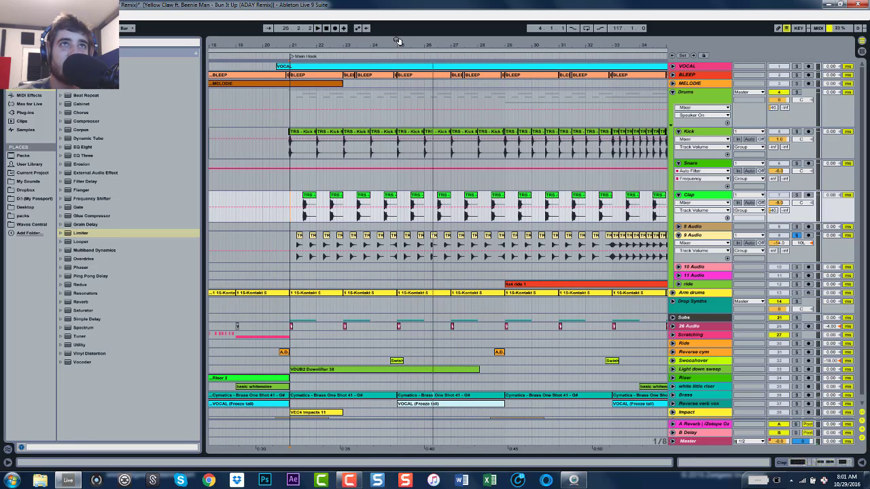
Unfold the 8 Audio track and play the soloed Drums group from the start of the first Drop
{"action": "left_click_drag", "start_coordinate": [400, 43], "coordinate": [320, 19]}
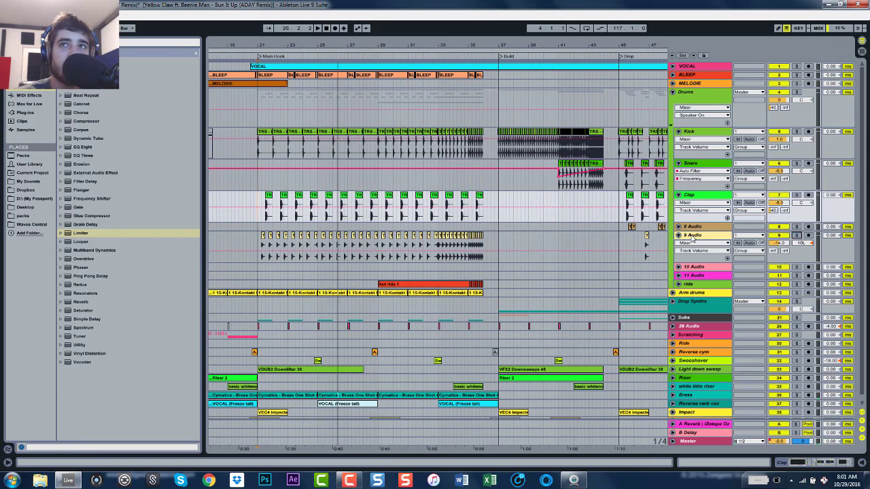
{"action": "left_click", "coordinate": [679, 228]}
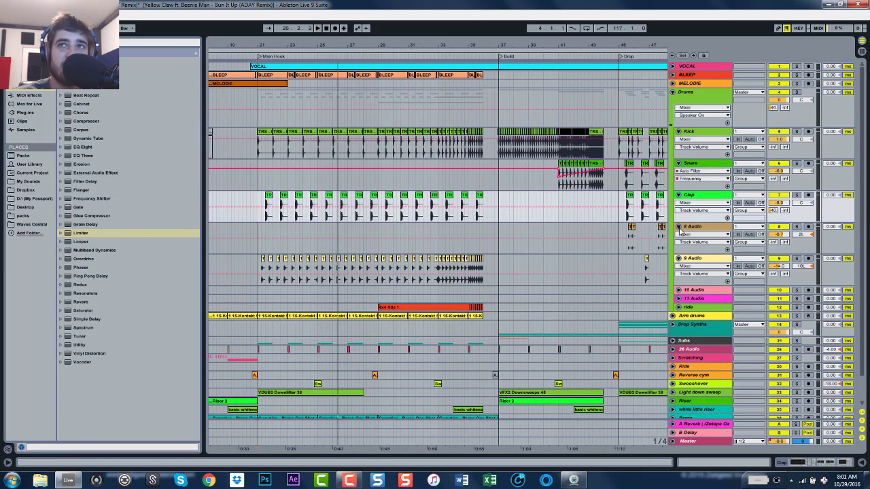
{"action": "left_click_drag", "start_coordinate": [649, 45], "coordinate": [413, 45]}
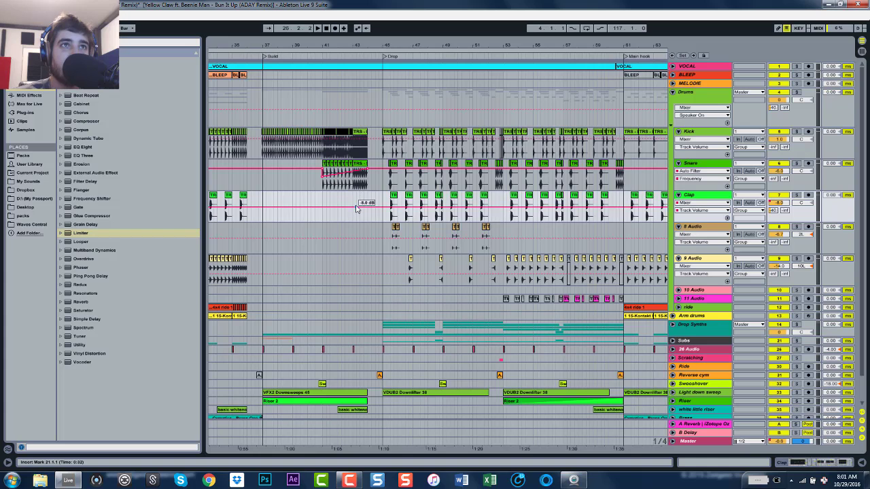
{"action": "key", "text": "space"}
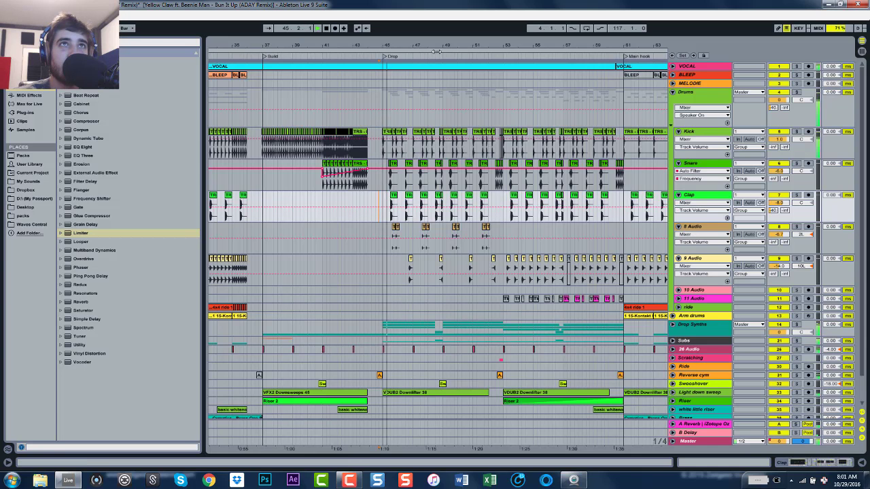
{"action": "left_click_drag", "start_coordinate": [381, 45], "coordinate": [260, 79]}
{"action": "key", "text": "space"}
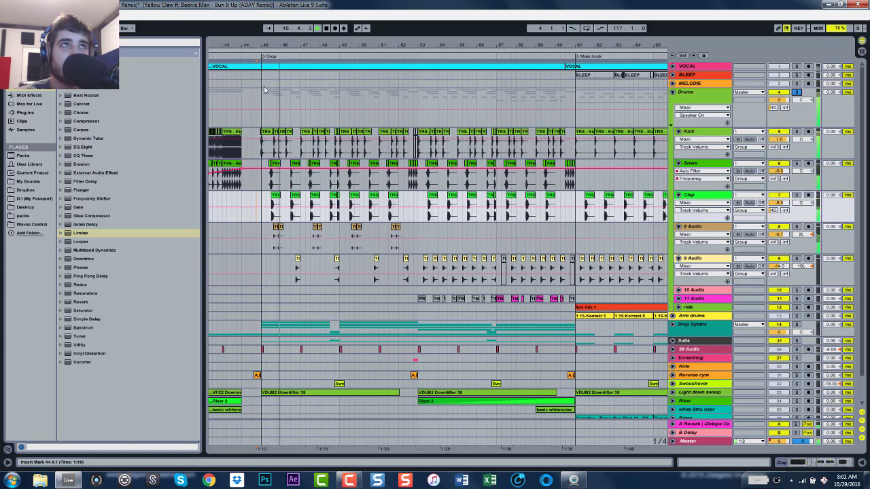
Examine how the kick, snare, clap and hat clips are layered in the first bars of the Drop
{"action": "left_click_drag", "start_coordinate": [265, 45], "coordinate": [265, 88]}
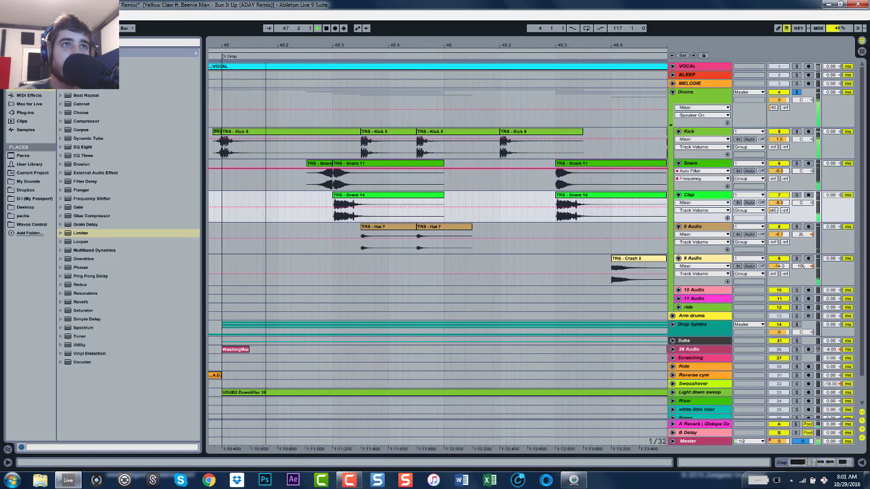
{"action": "key", "text": "minus"}
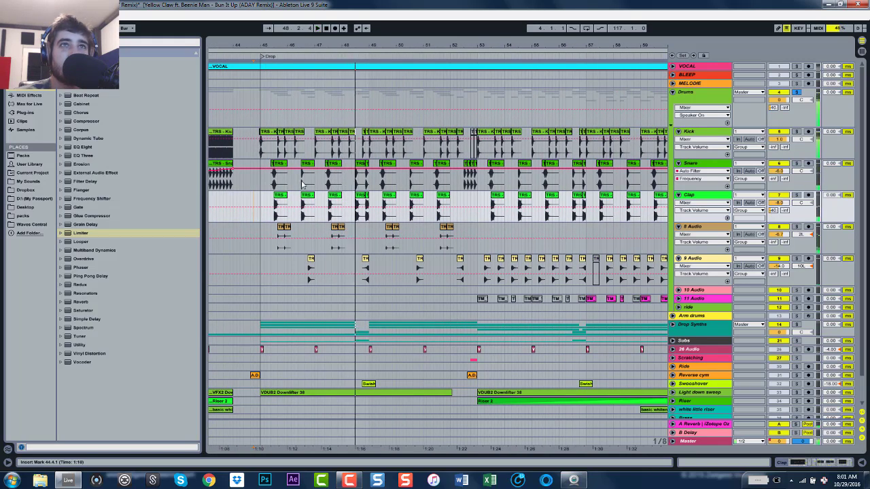
{"action": "left_click_drag", "start_coordinate": [265, 45], "coordinate": [365, 180]}
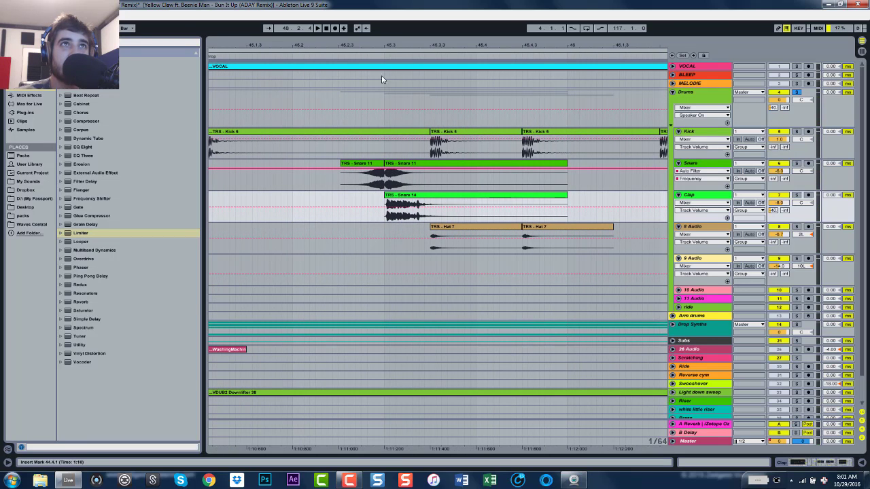
{"action": "left_click_drag", "start_coordinate": [396, 46], "coordinate": [316, 5]}
Audition the 8 Audio hat clips in solo at the start of the Drop, playing from the first hat
{"action": "left_click", "coordinate": [277, 248]}
{"action": "key", "text": "space"}
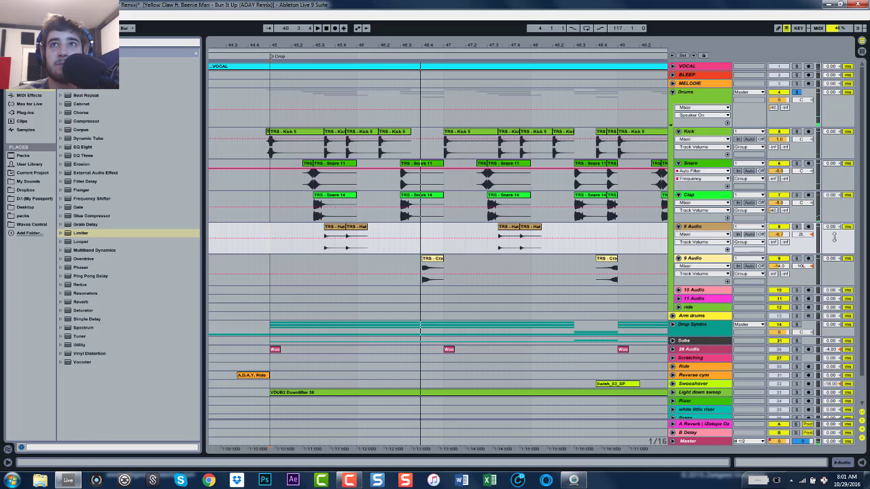
{"action": "left_click", "coordinate": [798, 227]}
{"action": "left_click", "coordinate": [336, 227]}
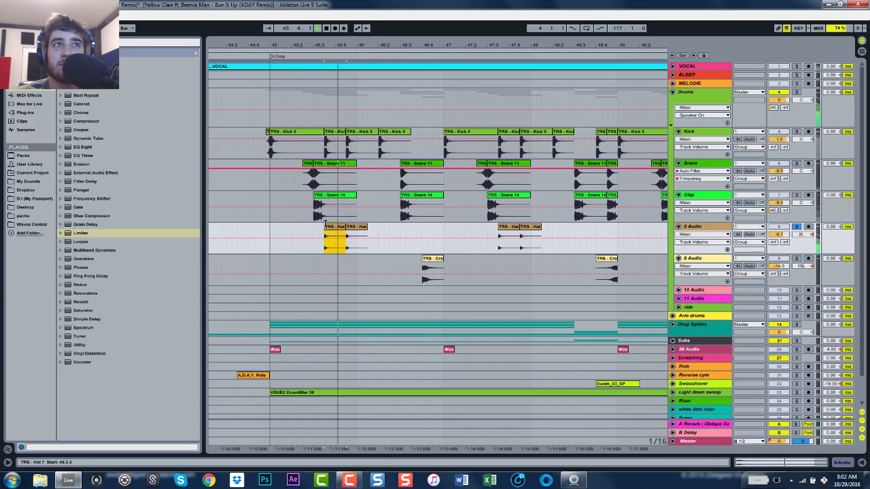
{"action": "left_click", "coordinate": [796, 226]}
{"action": "key", "text": "space"}
Solo the 9 Audio track and play it from its first crash clip in the Drop
{"action": "left_click", "coordinate": [449, 60]}
{"action": "left_click_drag", "start_coordinate": [449, 45], "coordinate": [355, 20]}
{"action": "left_click", "coordinate": [347, 259]}
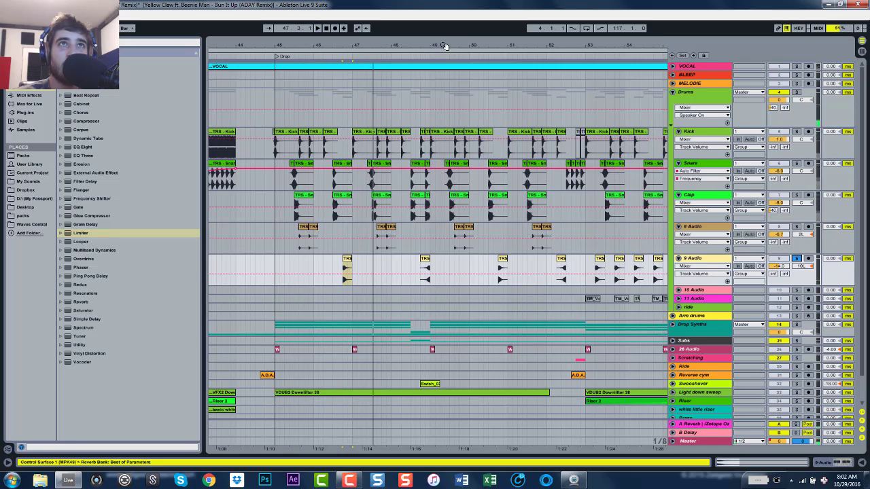
{"action": "key", "text": "minus"}
{"action": "key", "text": "minus"}
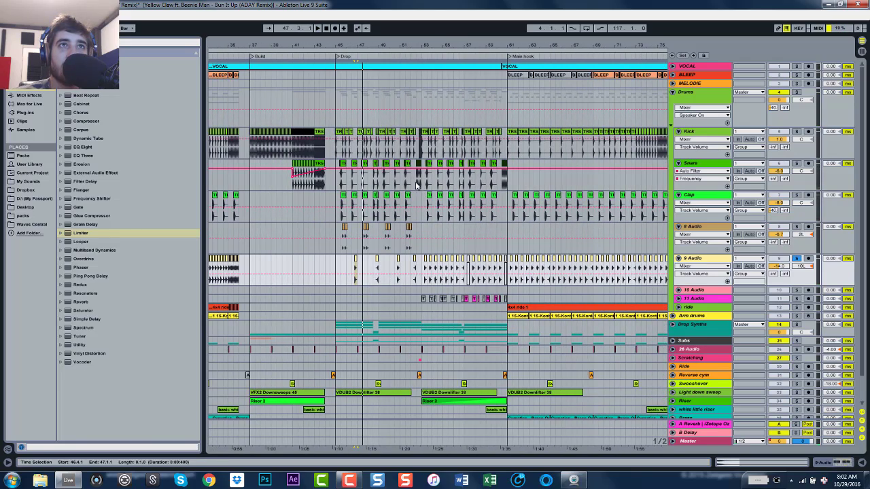
Play the second half of the Drop from bar 53, with the Drums group soloed instead of 9 Audio
{"action": "left_click", "coordinate": [418, 186]}
{"action": "left_click_drag", "start_coordinate": [448, 45], "coordinate": [319, 102]}
{"action": "left_click_drag", "start_coordinate": [432, 108], "coordinate": [520, 108]}
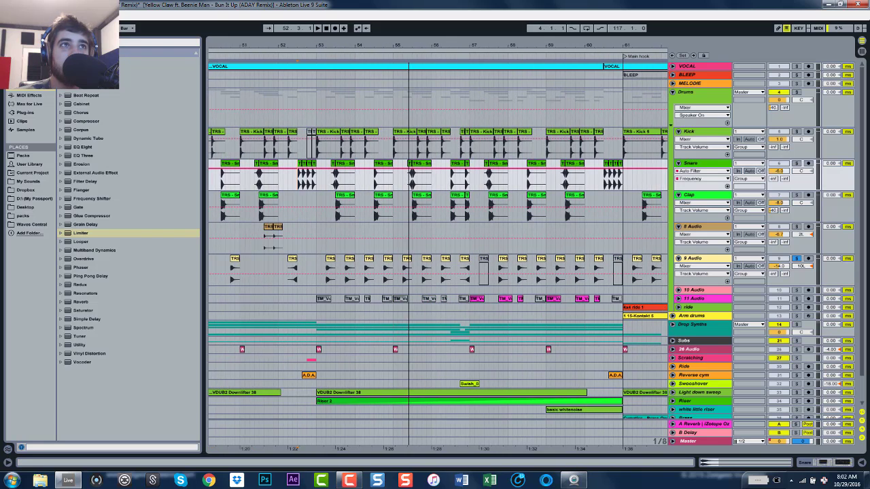
{"action": "left_click", "coordinate": [317, 234]}
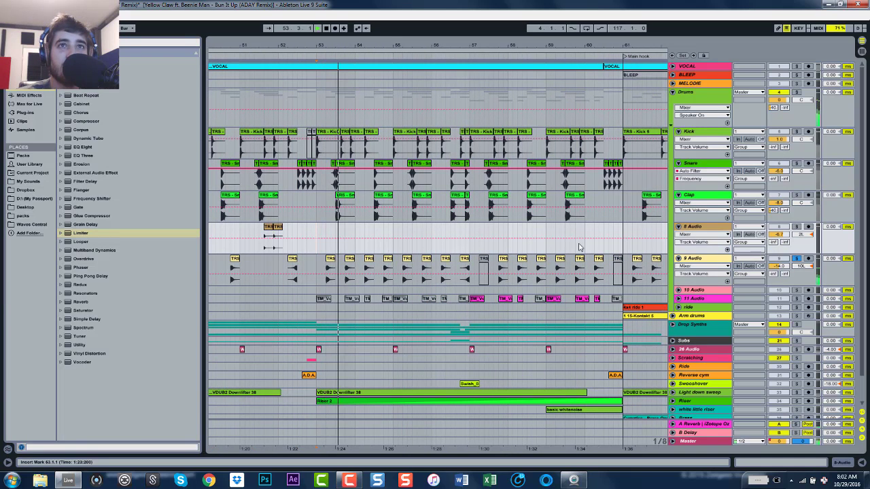
{"action": "left_click", "coordinate": [797, 259]}
{"action": "left_click", "coordinate": [796, 91]}
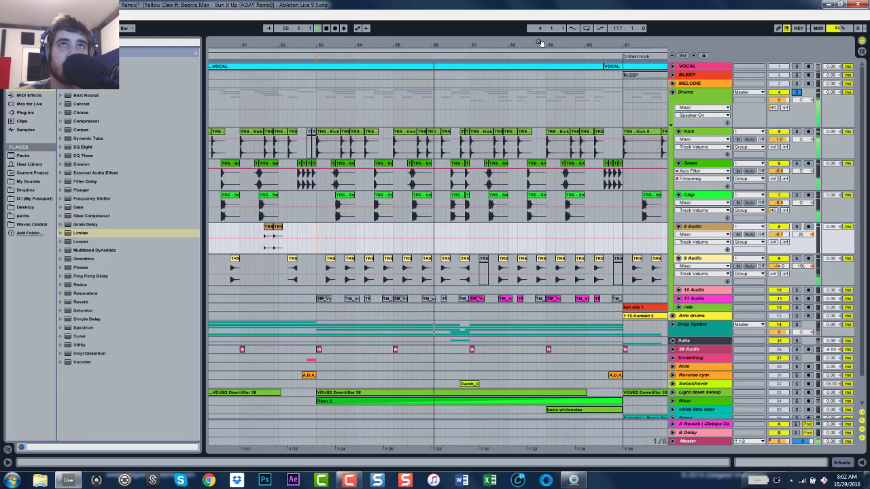
Stop playback and compare the layering of the drum clips in the first Drop with the second Drop
{"action": "left_click_drag", "start_coordinate": [541, 44], "coordinate": [401, 17]}
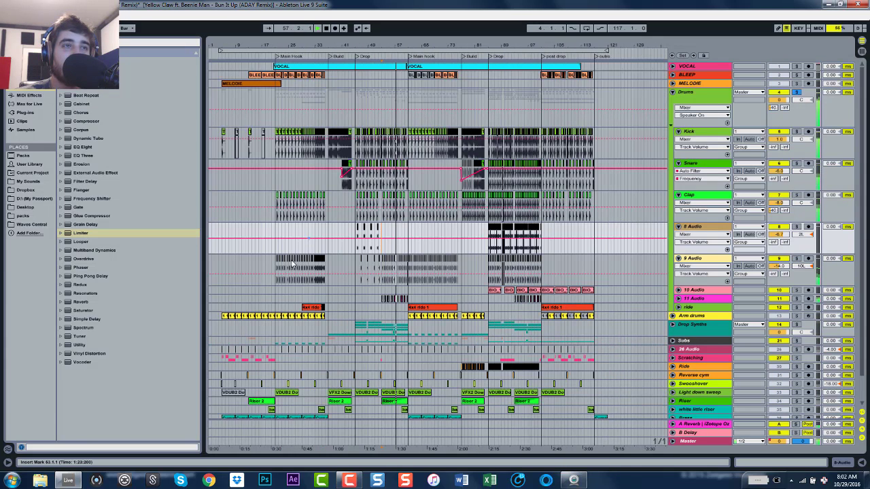
{"action": "key", "text": "plus"}
{"action": "key", "text": "plus"}
{"action": "key", "text": "plus"}
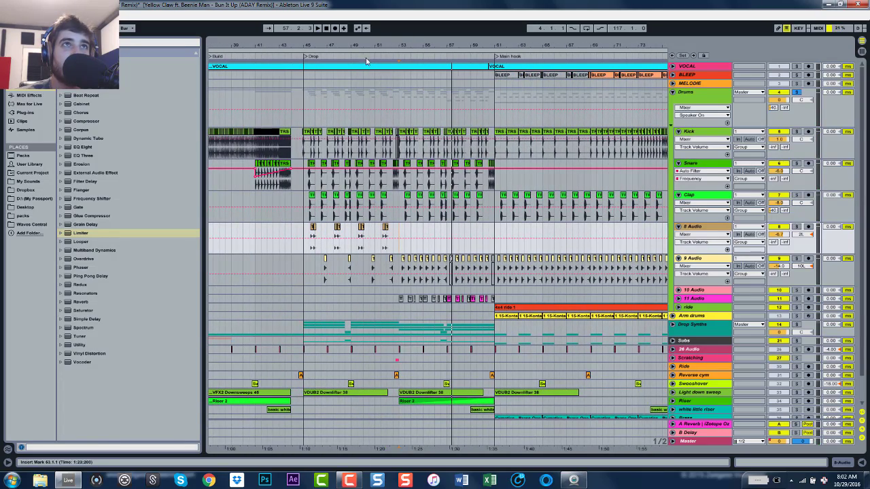
{"action": "left_click_drag", "start_coordinate": [359, 44], "coordinate": [344, 134]}
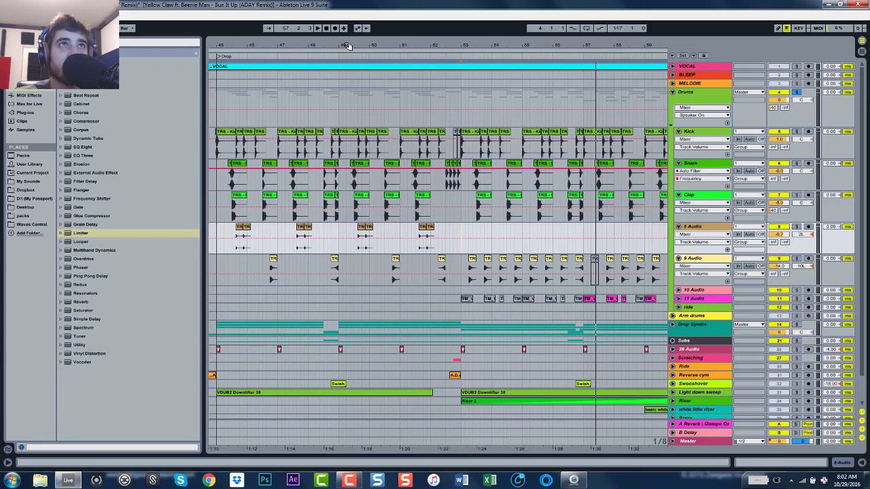
{"action": "left_click_drag", "start_coordinate": [348, 45], "coordinate": [361, 5]}
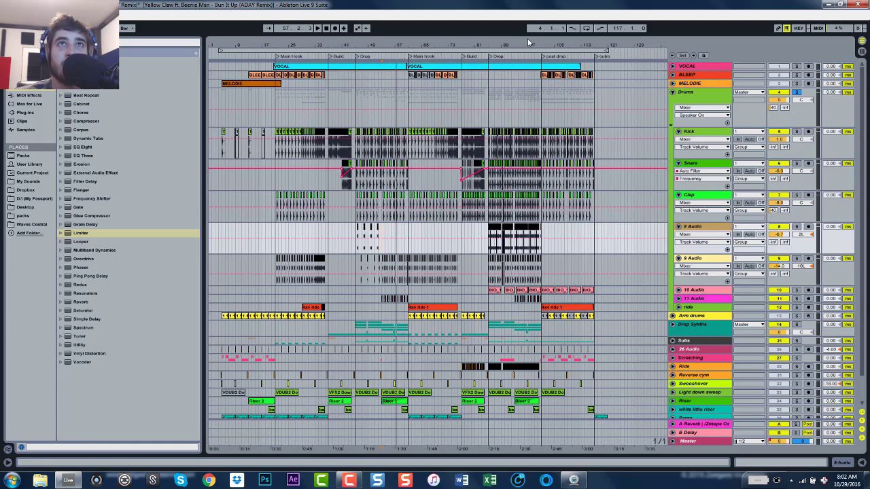
{"action": "left_click_drag", "start_coordinate": [528, 45], "coordinate": [483, 60]}
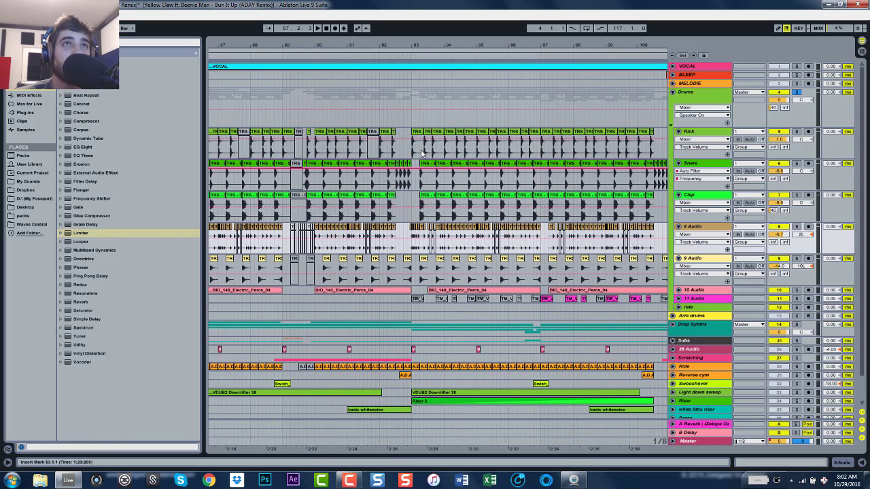
{"action": "left_click_drag", "start_coordinate": [343, 43], "coordinate": [354, 13]}
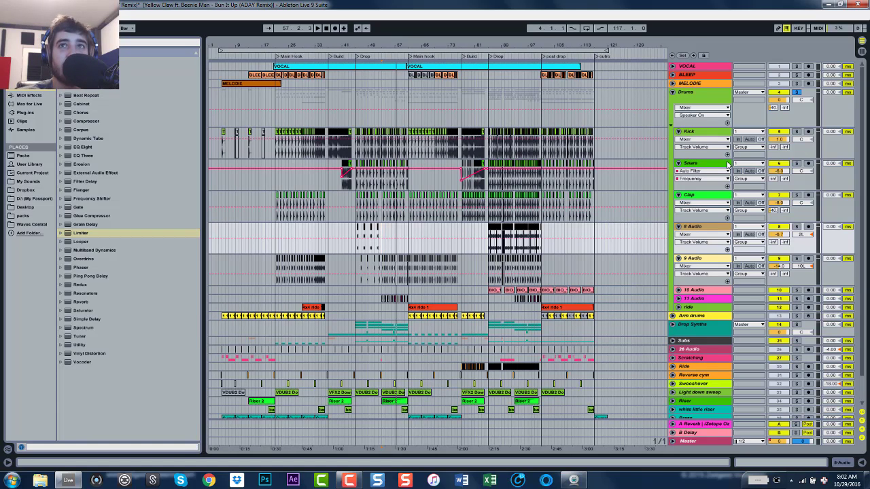
Fold the Kick, Snare, Clap, 8 Audio and 9 Audio tracks inside the Drums group
{"action": "left_click", "coordinate": [678, 131]}
{"action": "left_click", "coordinate": [678, 140]}
{"action": "left_click", "coordinate": [678, 148]}
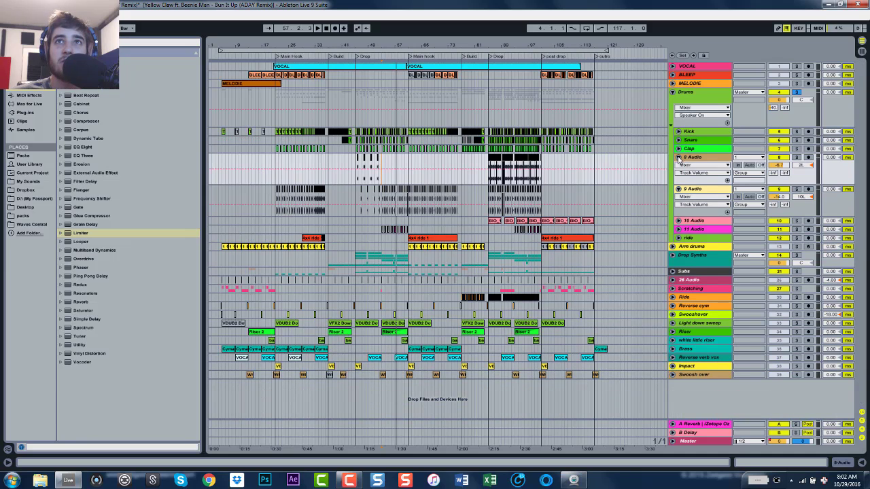
{"action": "left_click", "coordinate": [678, 157]}
{"action": "left_click", "coordinate": [678, 166]}
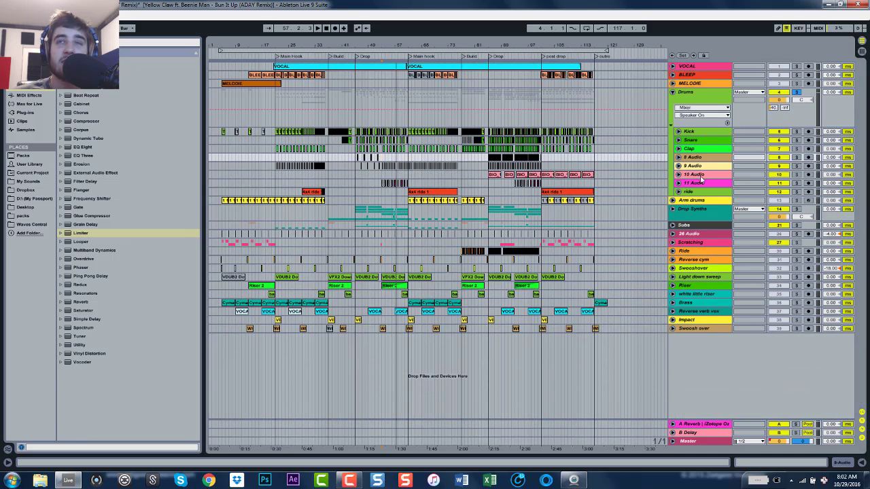
Audition the unfolded ride track in solo from the start of the post drop, ending with it unsoloed and folded
{"action": "left_click", "coordinate": [678, 192]}
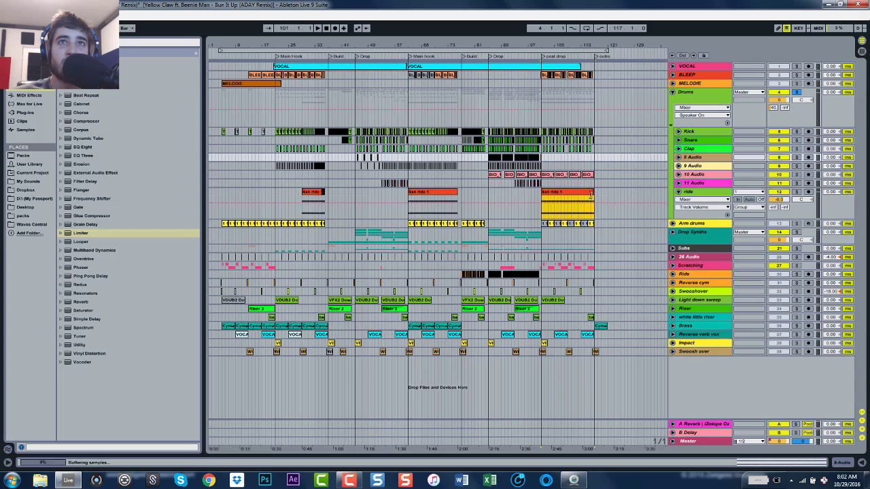
{"action": "key", "text": "space"}
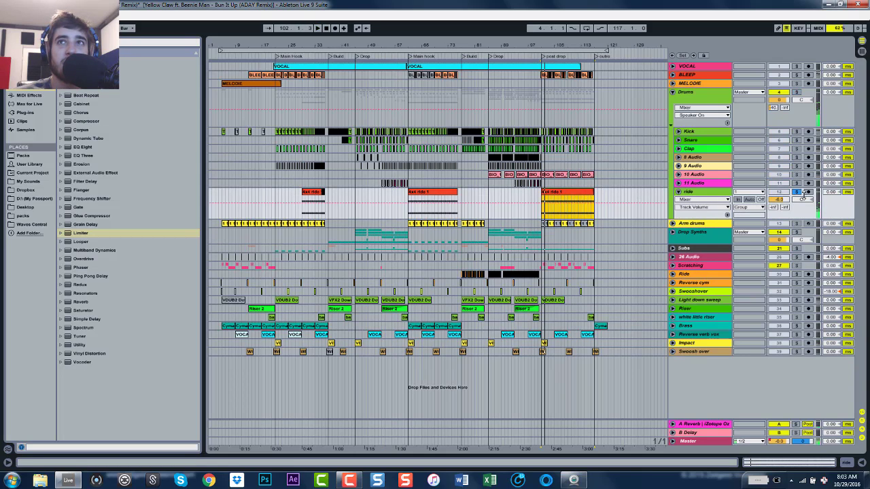
{"action": "left_click", "coordinate": [803, 195]}
{"action": "left_click", "coordinate": [800, 193]}
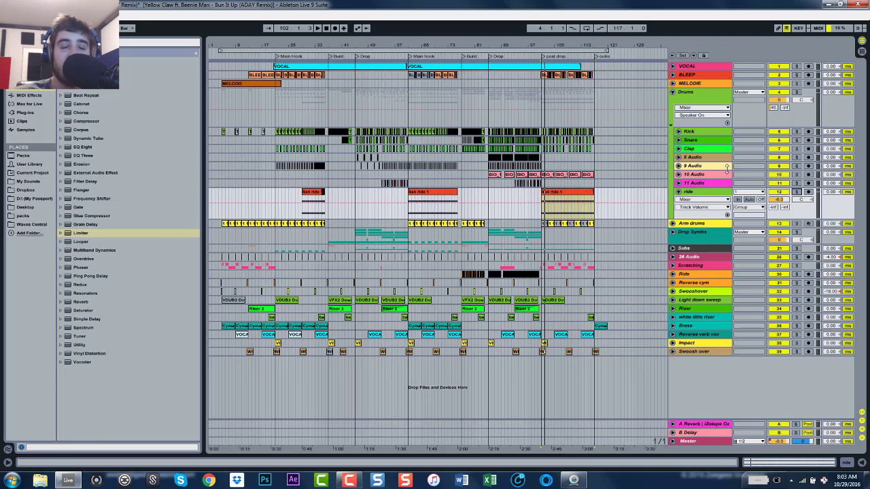
{"action": "left_click", "coordinate": [703, 198]}
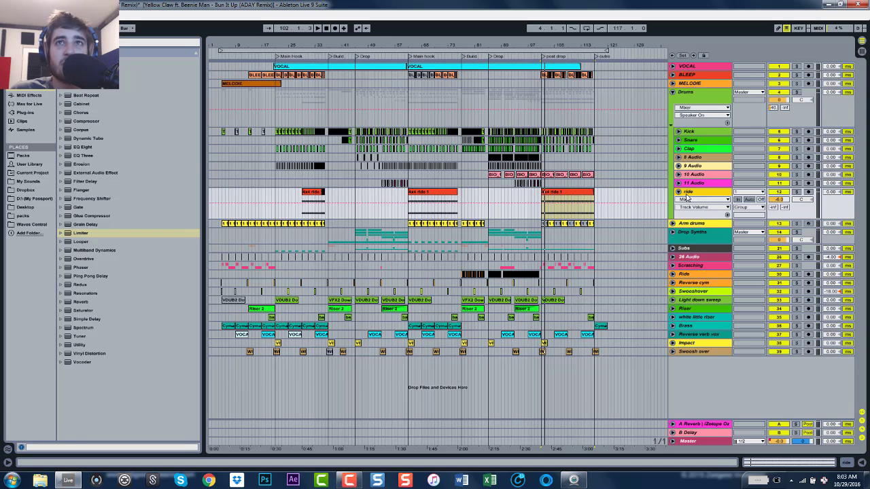
{"action": "left_click", "coordinate": [679, 192]}
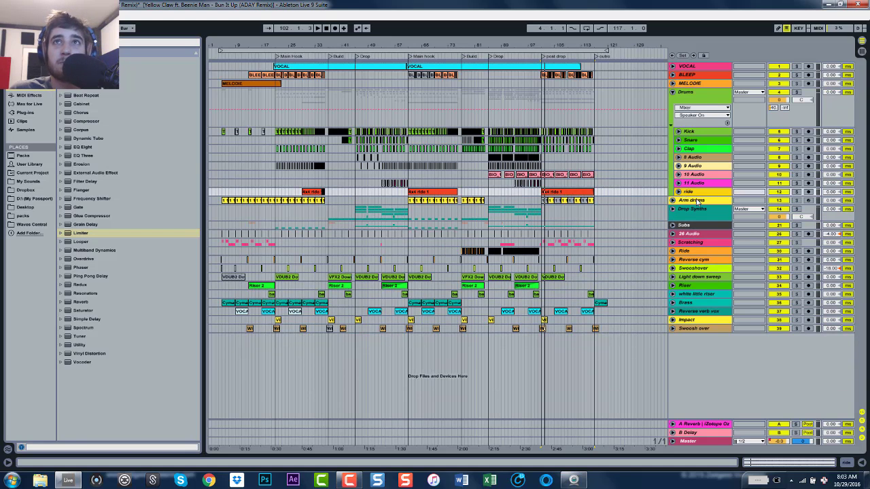
Inspect the Drums group's effect chain, including the iZotope Ozone 7 Imager window, while playing the post drop
{"action": "double_click", "coordinate": [701, 100]}
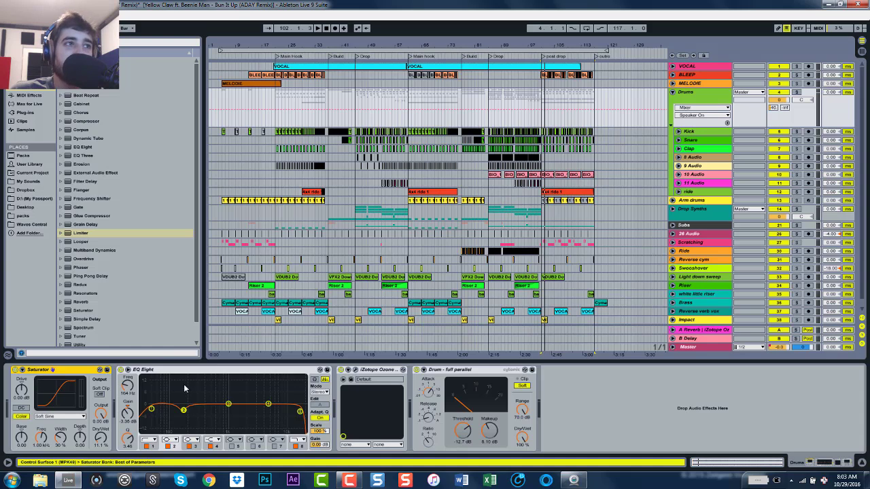
{"action": "left_click", "coordinate": [361, 372]}
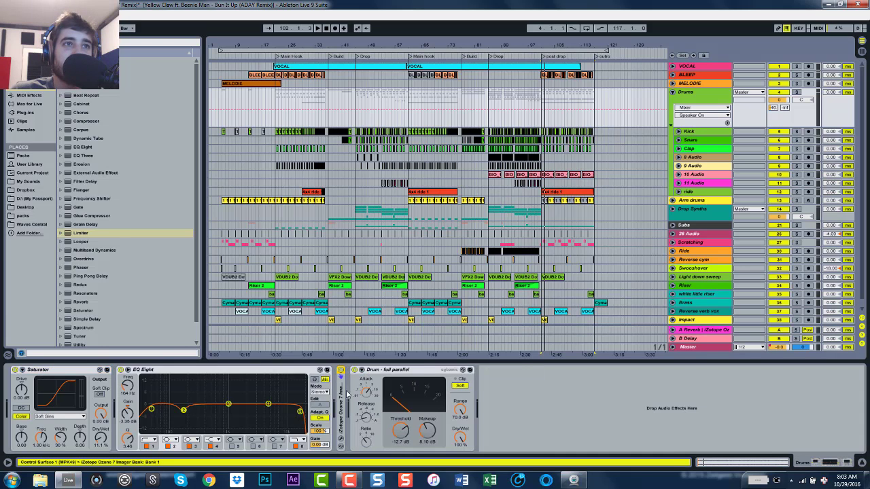
{"action": "left_click", "coordinate": [447, 372]}
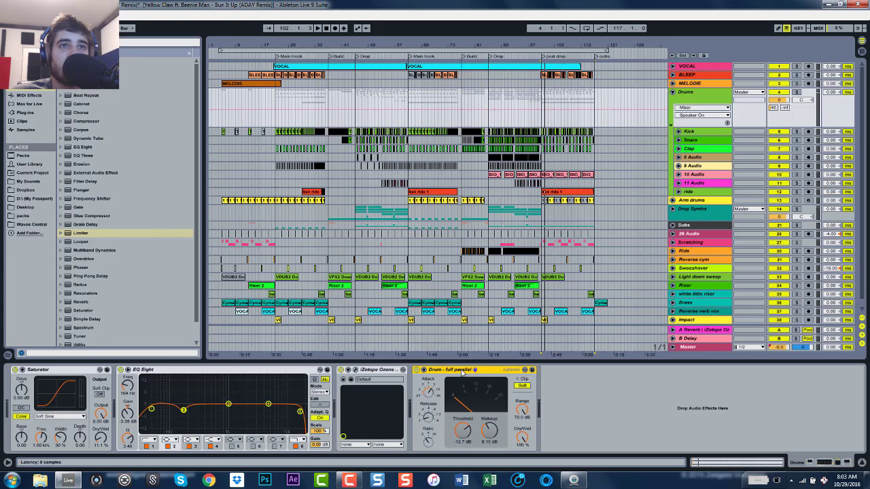
{"action": "key", "text": "space"}
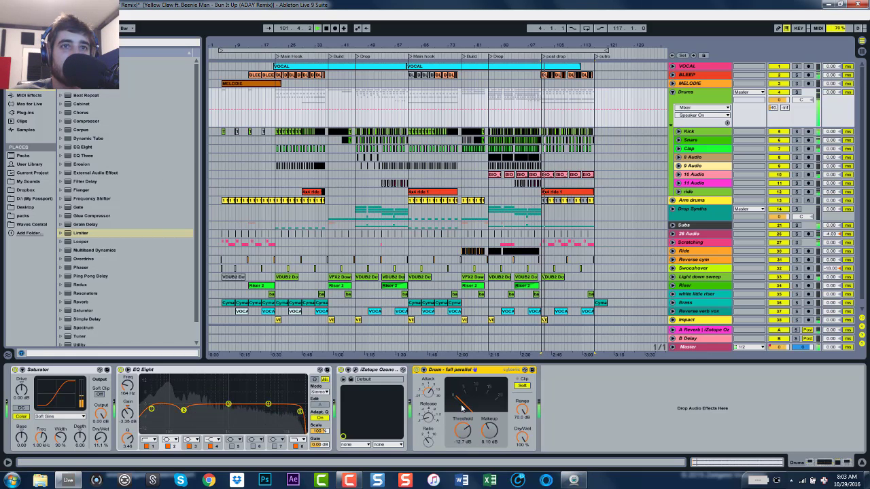
{"action": "key", "text": "space"}
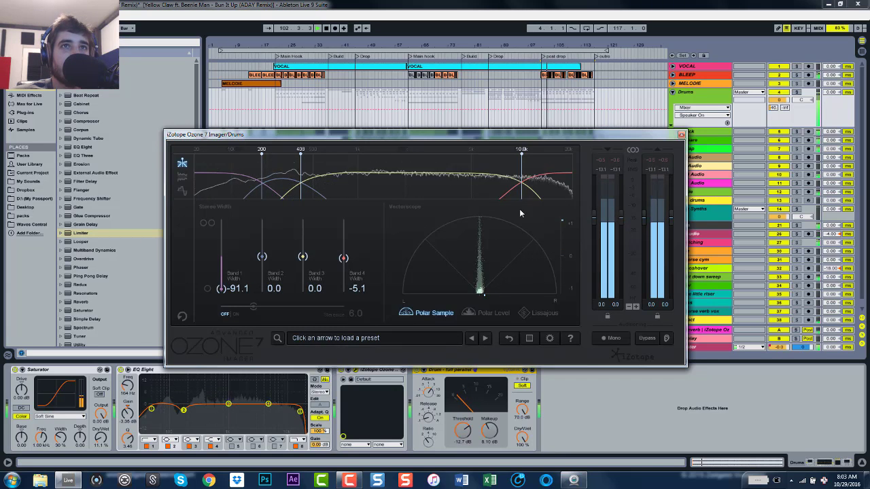
{"action": "left_click", "coordinate": [682, 135]}
{"action": "key", "text": "space"}
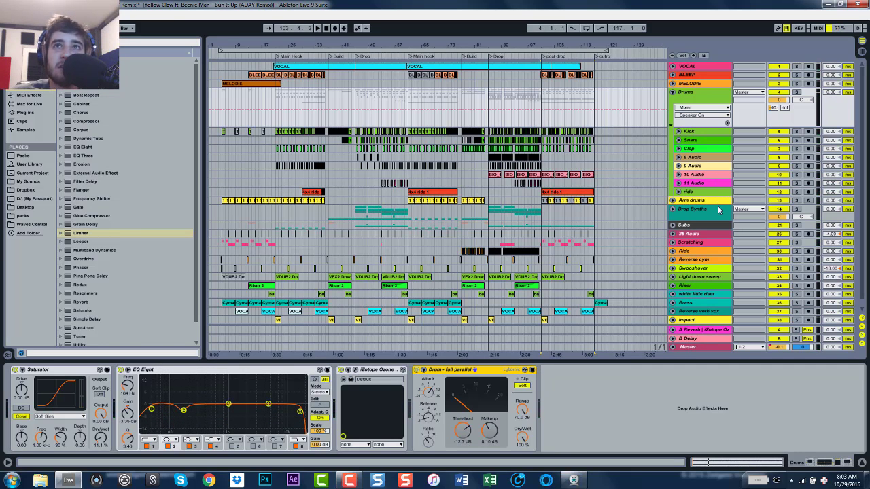
Fold the Drums group and unfold the Drop Synths group to show its tracks around the first Drop
{"action": "left_click", "coordinate": [673, 92]}
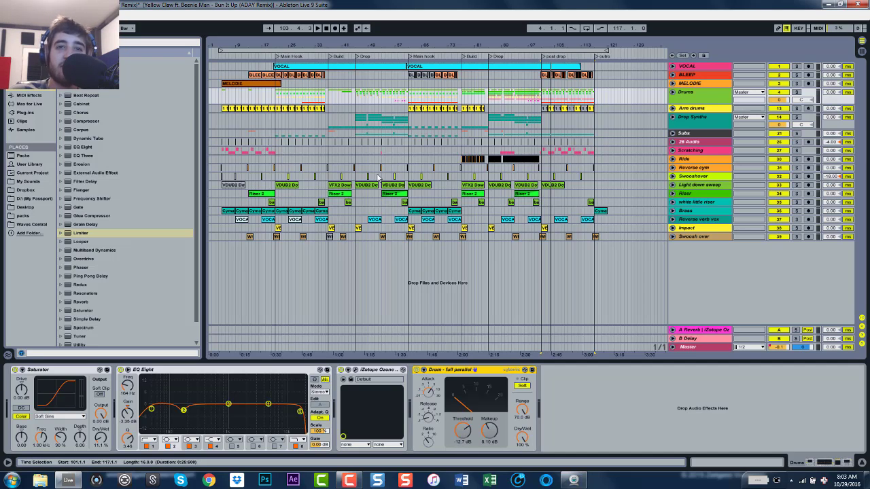
{"action": "left_click", "coordinate": [355, 124]}
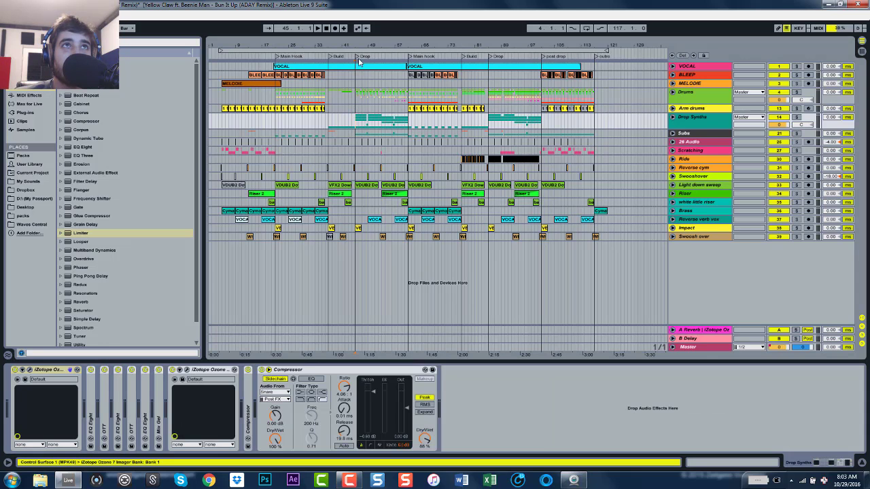
{"action": "left_click_drag", "start_coordinate": [356, 42], "coordinate": [356, 92]}
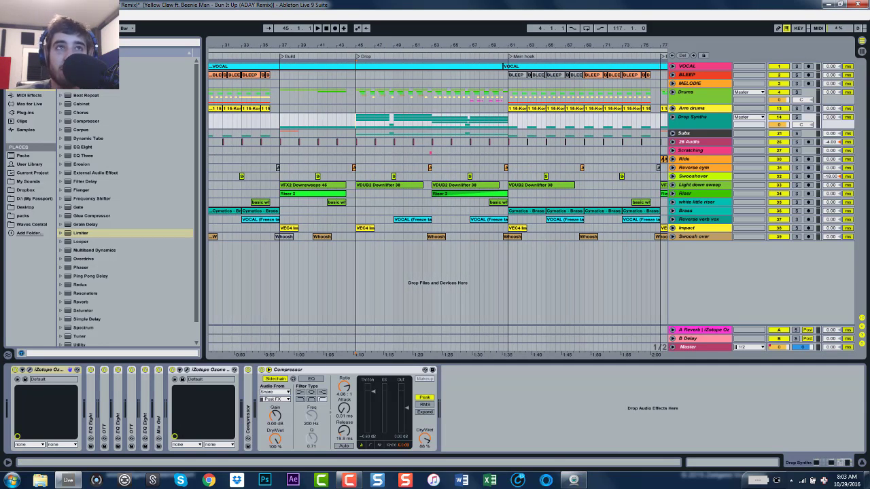
{"action": "left_click", "coordinate": [672, 117]}
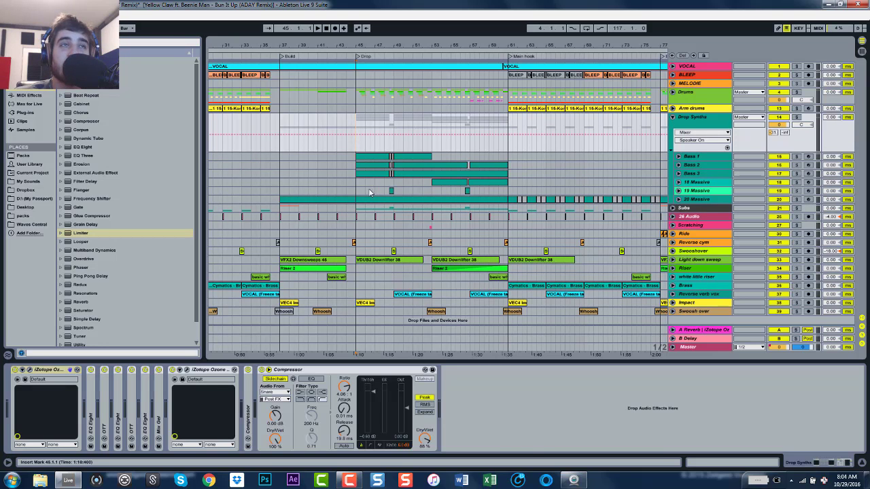
Look through the device chains of Bass 1, Bass 2, Bass 3, 18 Massive, 19 Massive and 20 Massive
{"action": "left_click", "coordinate": [344, 191]}
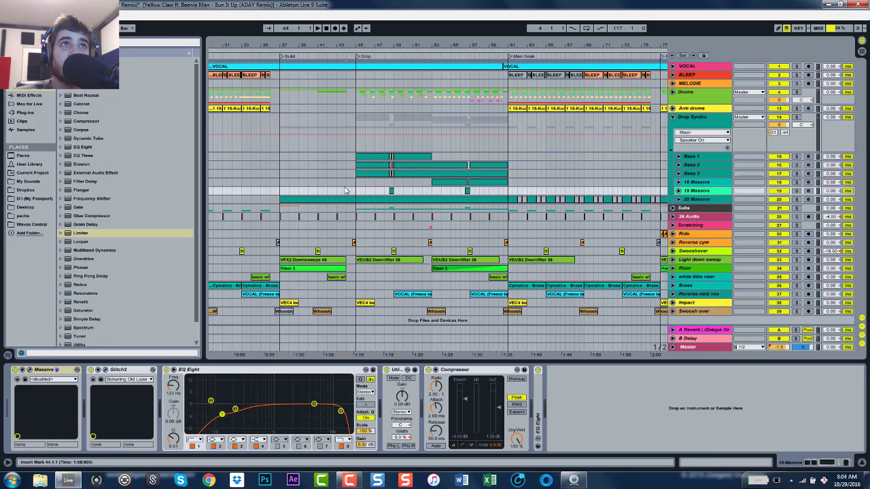
{"action": "left_click", "coordinate": [690, 156]}
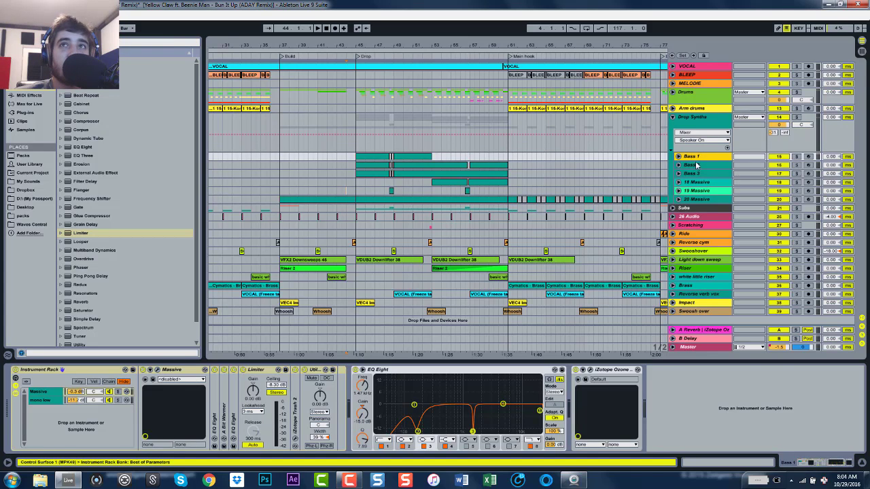
{"action": "left_click", "coordinate": [694, 166]}
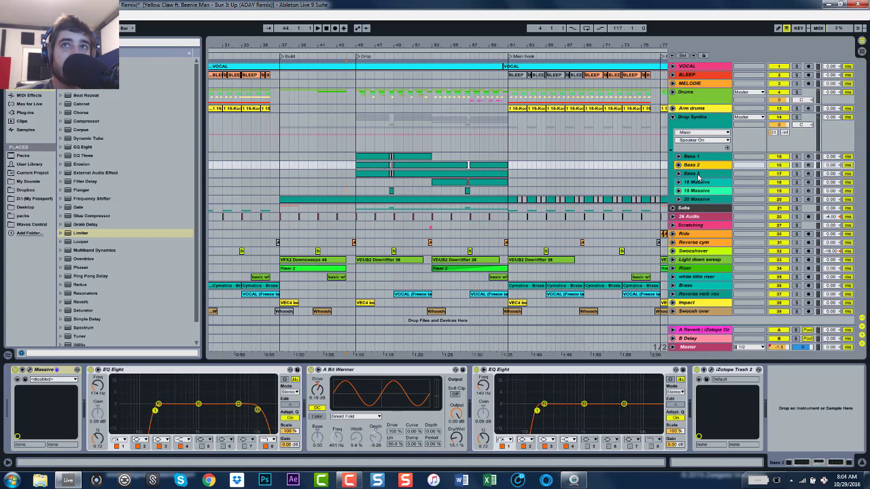
{"action": "left_click", "coordinate": [698, 175]}
{"action": "left_click", "coordinate": [698, 183]}
{"action": "left_click", "coordinate": [695, 193]}
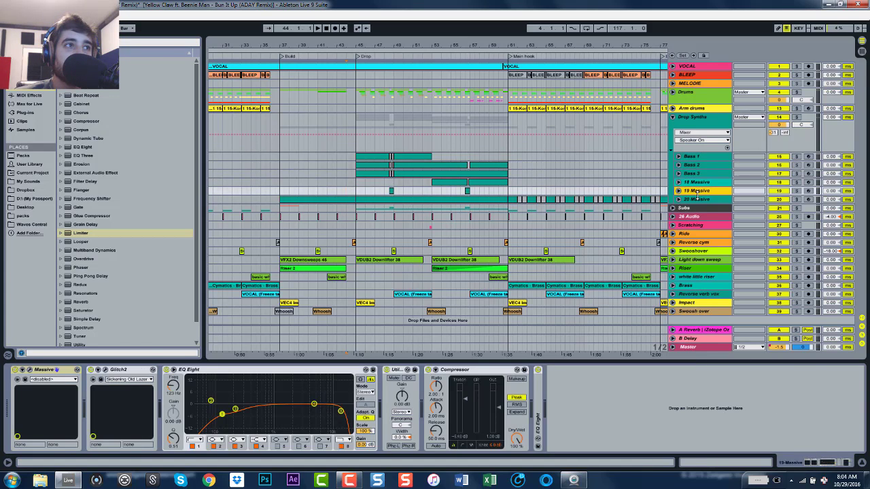
{"action": "left_click", "coordinate": [698, 200]}
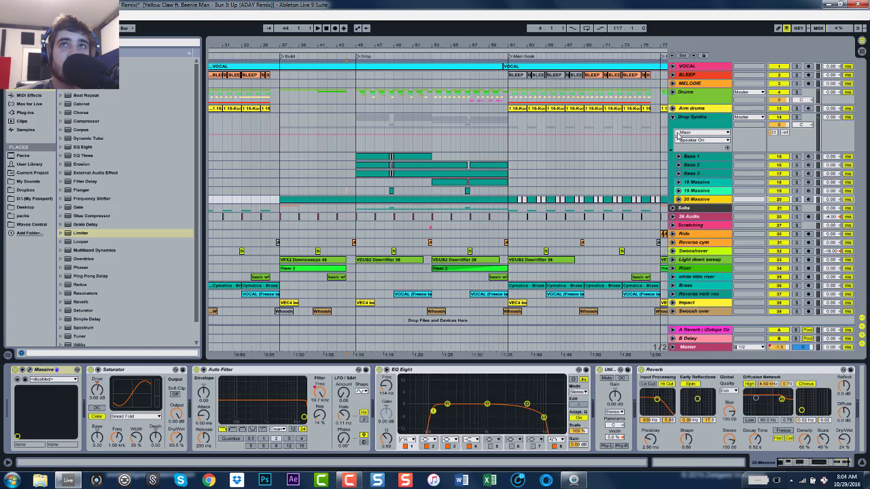
Revisit the 18 Massive track from the start of the Drop at bar 45 and the 19 Massive device chain
{"action": "left_click", "coordinate": [355, 185]}
{"action": "left_click", "coordinate": [469, 165]}
{"action": "key", "text": "ctrl+e"}
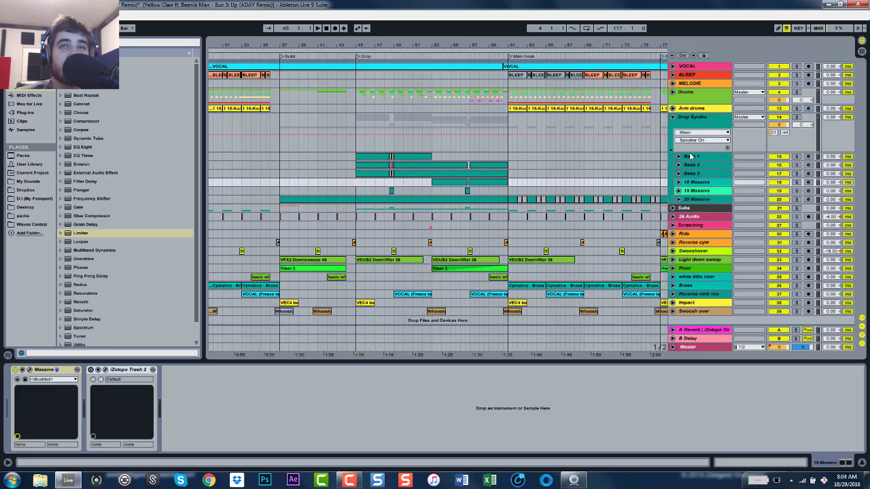
{"action": "left_click", "coordinate": [689, 192]}
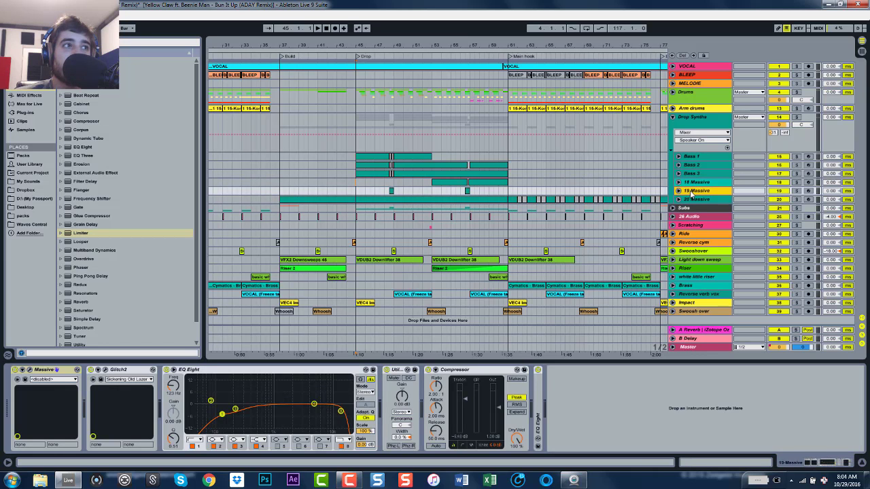
Unfold the 20 Massive track and audition it in solo from the second Main hook at bar 61
{"action": "left_click", "coordinate": [679, 200]}
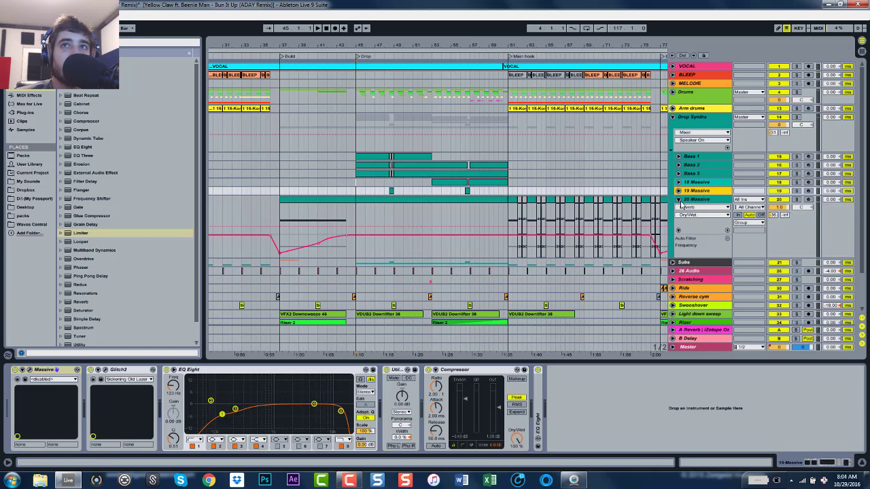
{"action": "left_click", "coordinate": [511, 214]}
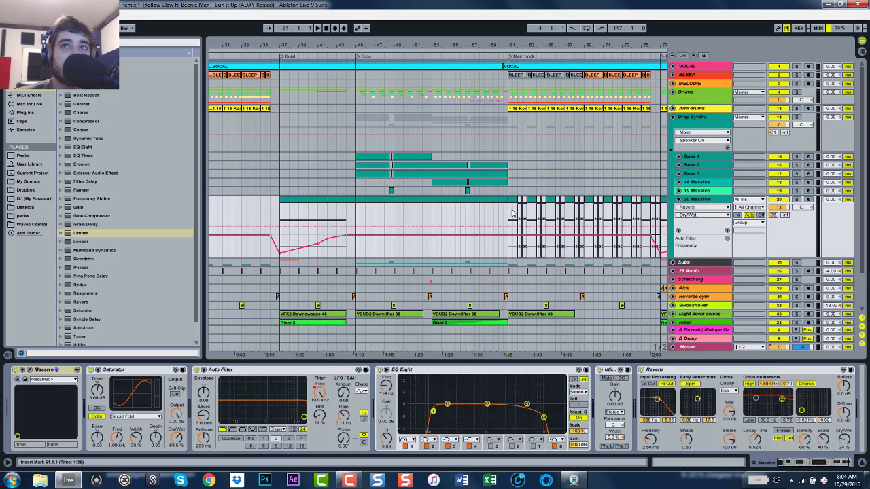
{"action": "left_click", "coordinate": [797, 199]}
{"action": "key", "text": "space"}
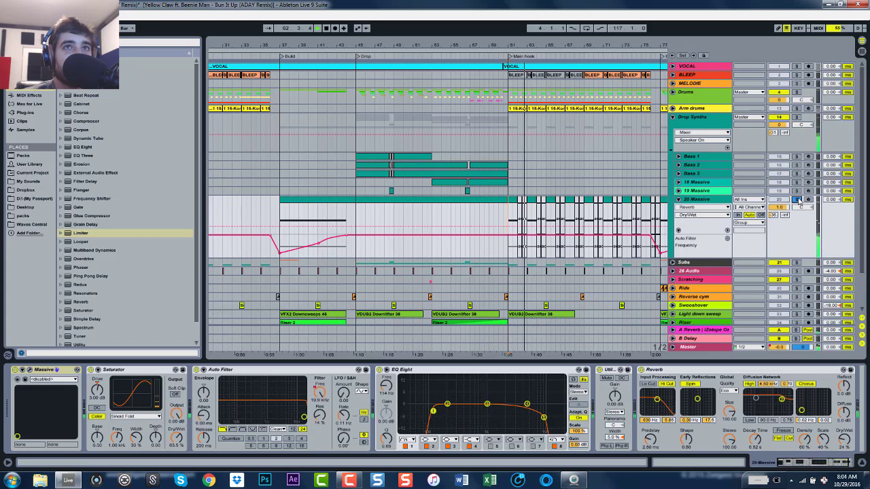
{"action": "left_click", "coordinate": [799, 200]}
{"action": "key", "text": "space"}
Audition the Drop Synths group in solo from the start of the Drop at bar 45 and hide the device chain
{"action": "left_click", "coordinate": [357, 214]}
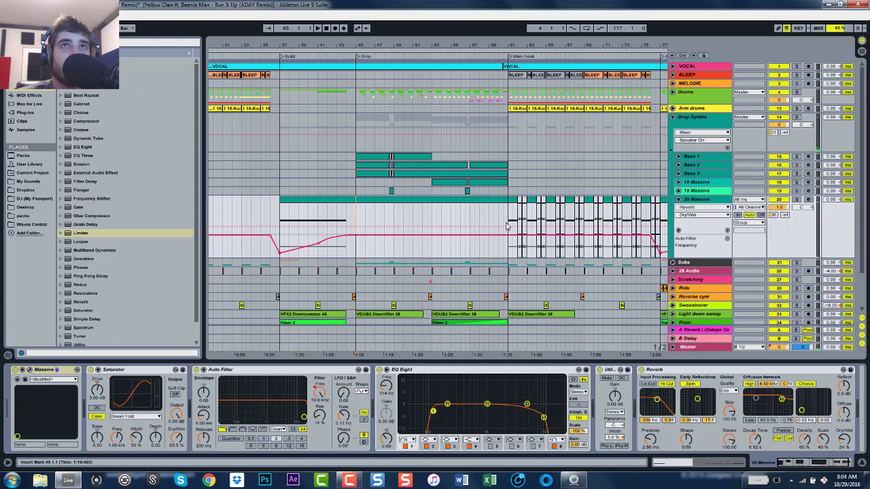
{"action": "left_click", "coordinate": [509, 223]}
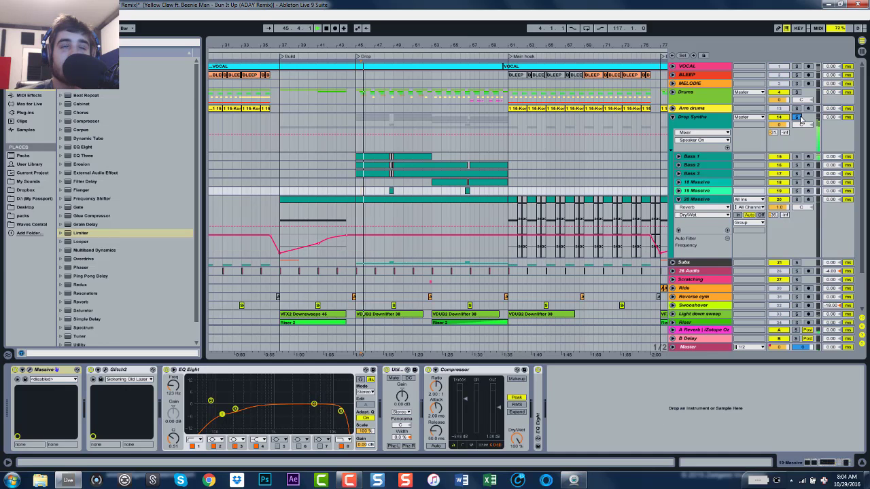
{"action": "key", "text": "ctrl+alt+l"}
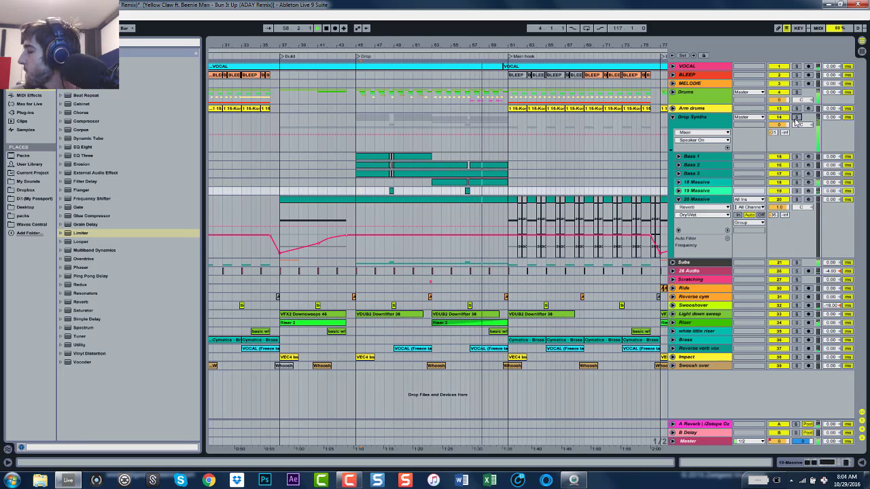
Fold the 20 Massive track and examine the Massive and mono low chains in the Instrument Rack on Bass 1
{"action": "left_click", "coordinate": [700, 159]}
{"action": "left_click", "coordinate": [678, 199]}
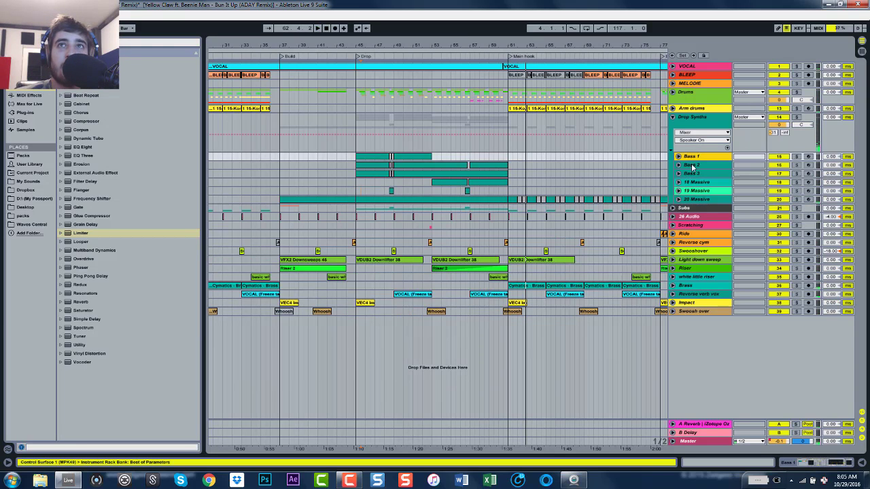
{"action": "double_click", "coordinate": [694, 164]}
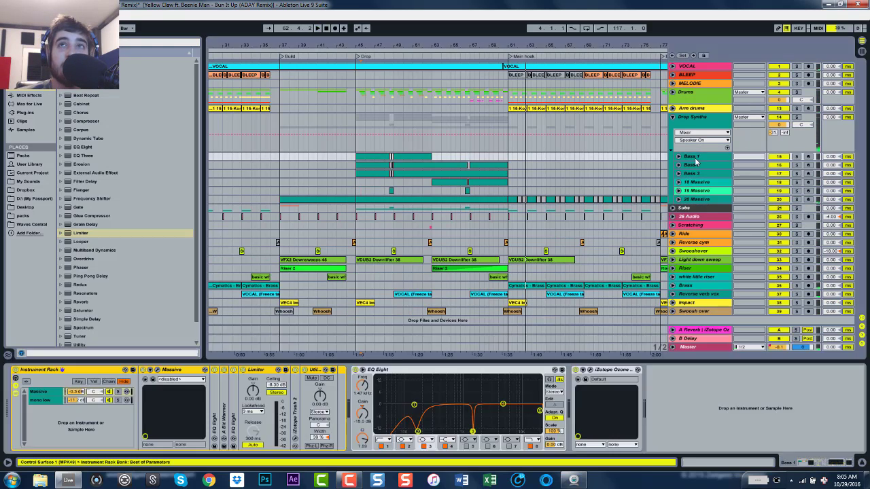
{"action": "left_click", "coordinate": [42, 393]}
{"action": "left_click", "coordinate": [45, 401]}
{"action": "left_click", "coordinate": [48, 394]}
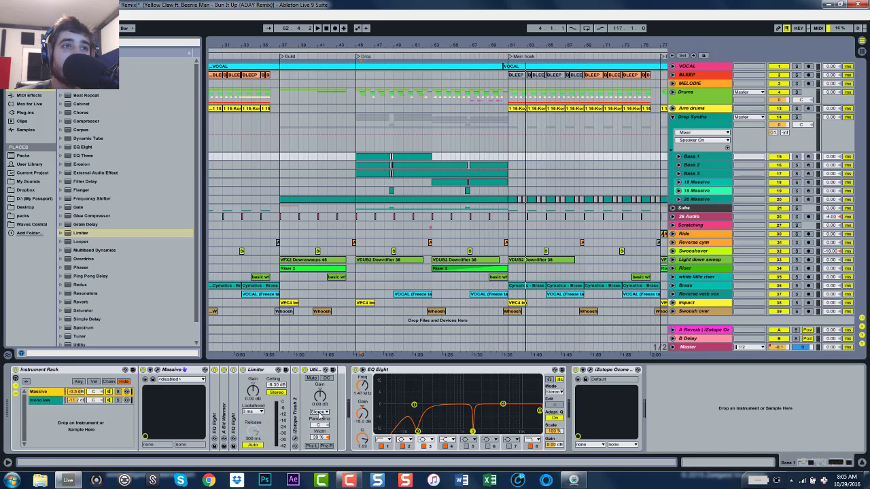
{"action": "left_click", "coordinate": [83, 401]}
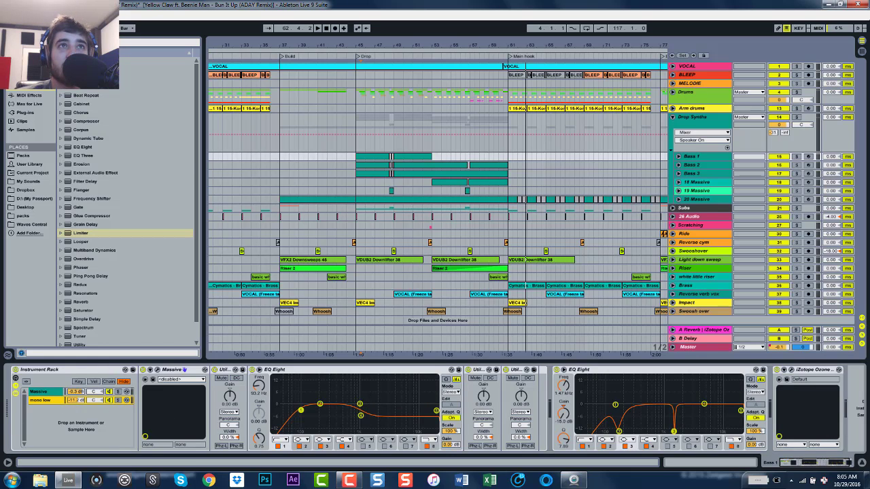
Audition Bass 1 in solo from the Drop, toggling iZotope Trash 2 in its Massive chain to compare the sound
{"action": "left_click", "coordinate": [797, 156]}
{"action": "key", "text": "space"}
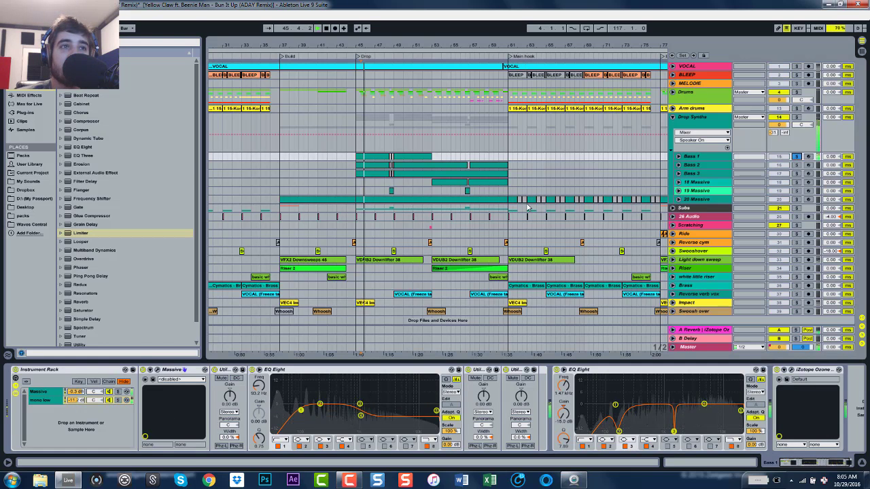
{"action": "left_click", "coordinate": [47, 392]}
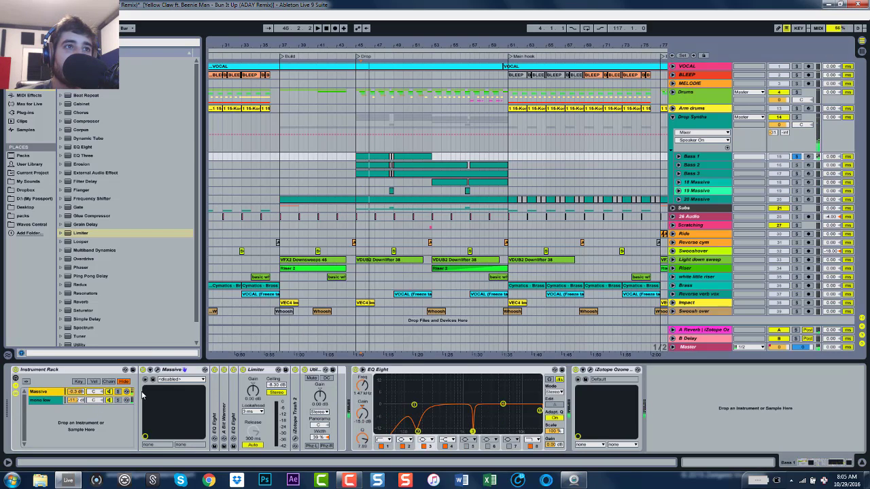
{"action": "left_click", "coordinate": [295, 370]}
{"action": "key", "text": "space"}
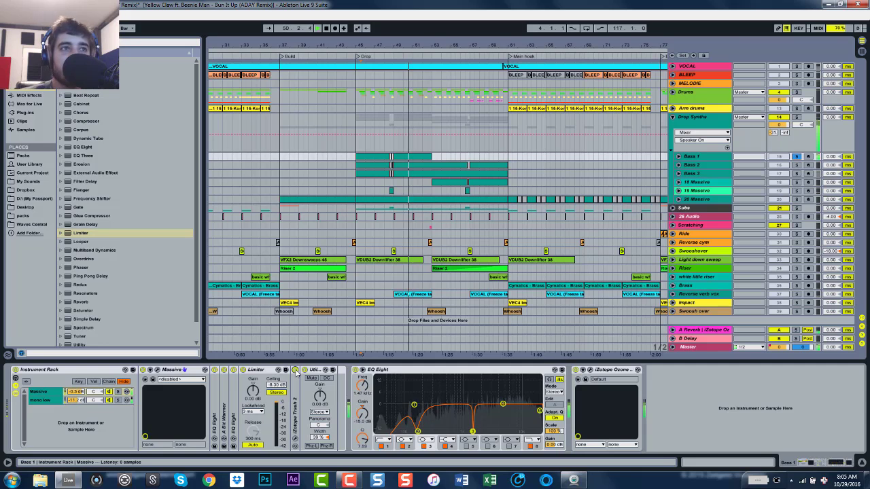
Unfold iZotope Trash 2 on Bass 1, look through its preset manager's Heavy folder and close the plug-in window
{"action": "left_click", "coordinate": [297, 371]}
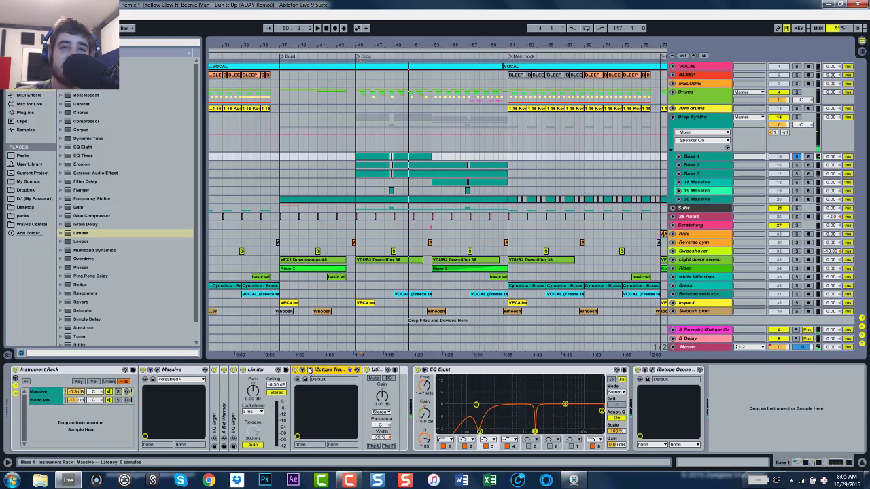
{"action": "left_click", "coordinate": [308, 370]}
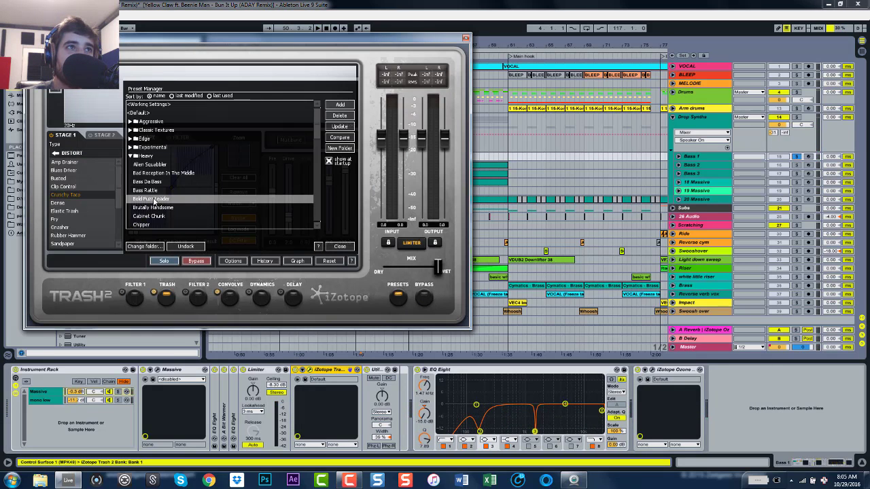
{"action": "left_click", "coordinate": [467, 38]}
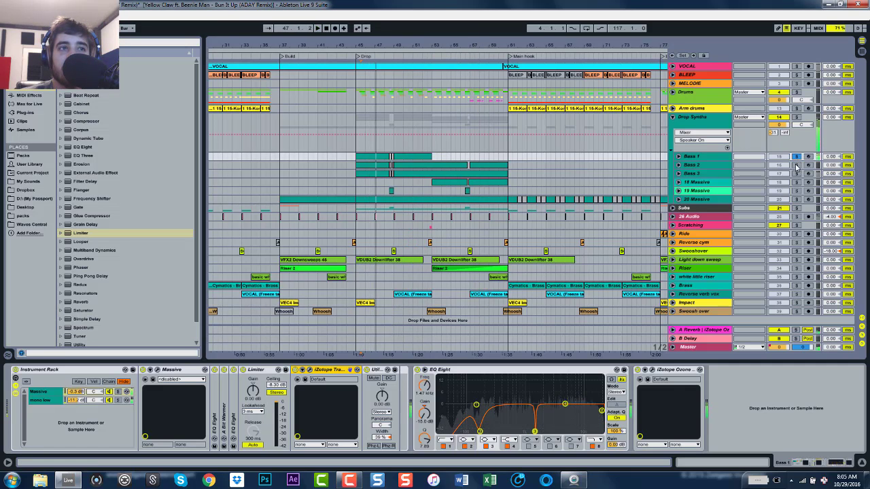
Unfold the Bass 2 track and audition it in solo in the second Drop from bar 88.4
{"action": "left_click", "coordinate": [726, 168]}
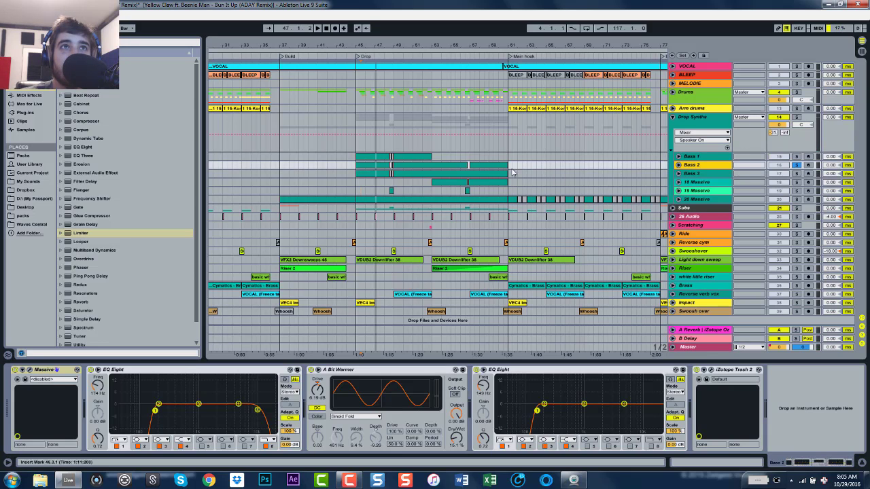
{"action": "left_click", "coordinate": [679, 166]}
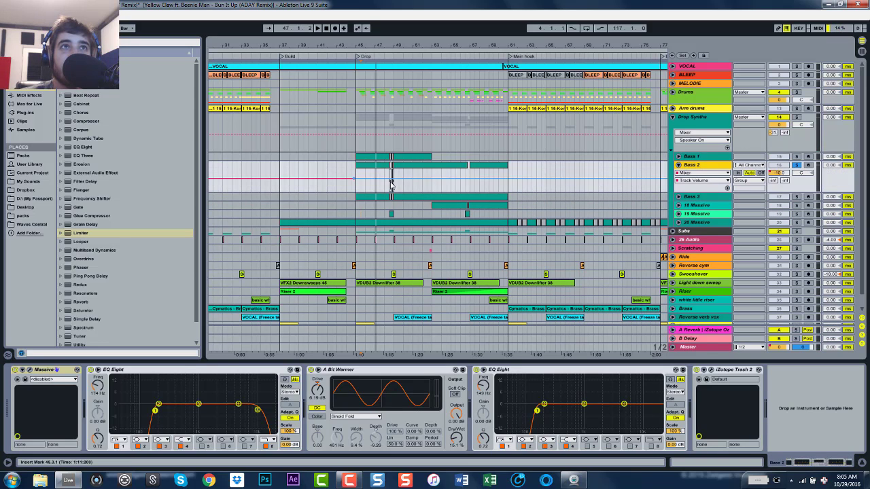
{"action": "left_click_drag", "start_coordinate": [455, 44], "coordinate": [455, 20]}
{"action": "left_click_drag", "start_coordinate": [413, 44], "coordinate": [389, 27]}
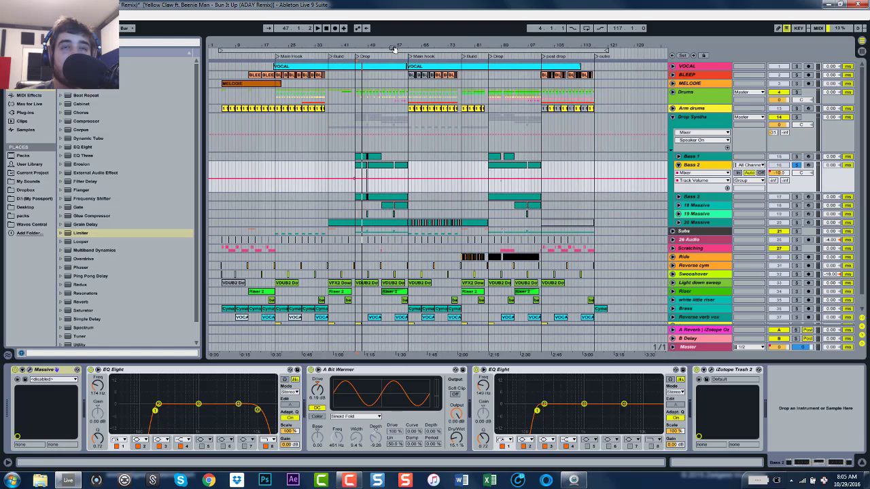
{"action": "left_click_drag", "start_coordinate": [518, 48], "coordinate": [496, 165]}
{"action": "left_click", "coordinate": [473, 193]}
{"action": "key", "text": "space"}
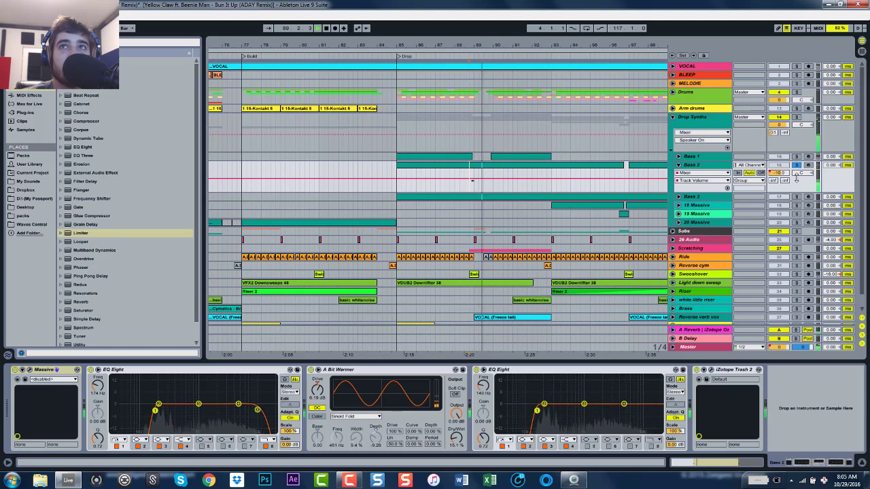
Play the second Drop with Bass 2 unsoloed to hear it within the full mix
{"action": "key", "text": "space"}
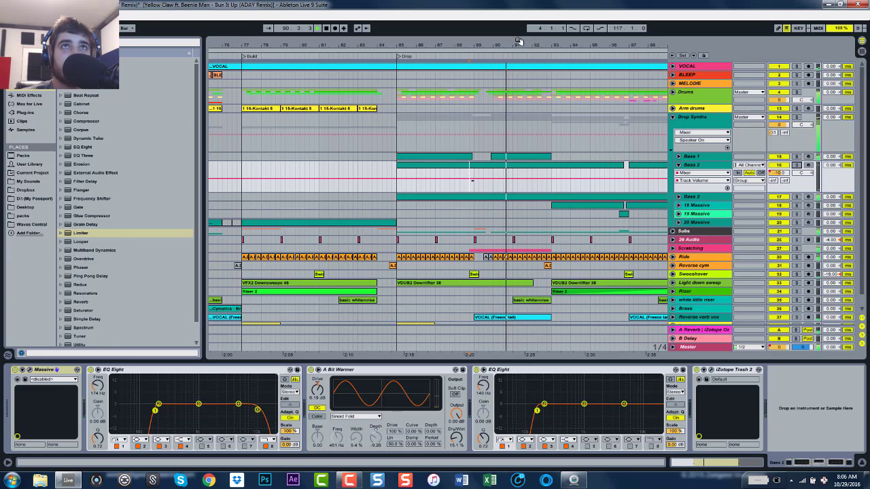
{"action": "key", "text": "space"}
{"action": "left_click_drag", "start_coordinate": [519, 42], "coordinate": [519, 13]}
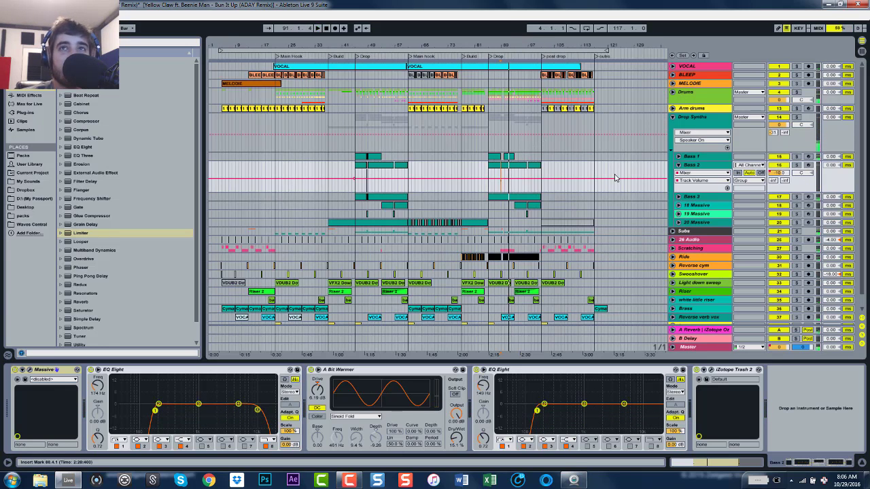
Fold Bass 2, unfold Bass 3 and audition Bass 3 in solo from the first Drop
{"action": "left_click", "coordinate": [678, 165]}
{"action": "left_click", "coordinate": [679, 173]}
{"action": "left_click", "coordinate": [690, 174]}
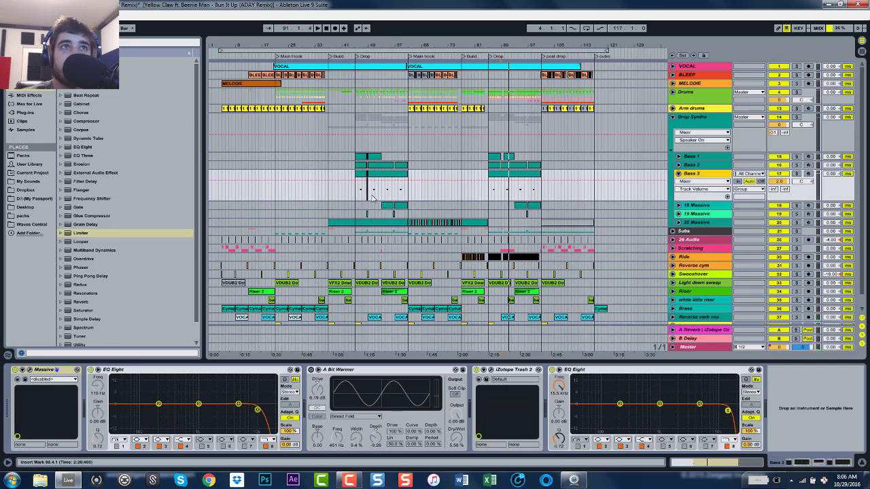
{"action": "left_click", "coordinate": [797, 174]}
{"action": "key", "text": "space"}
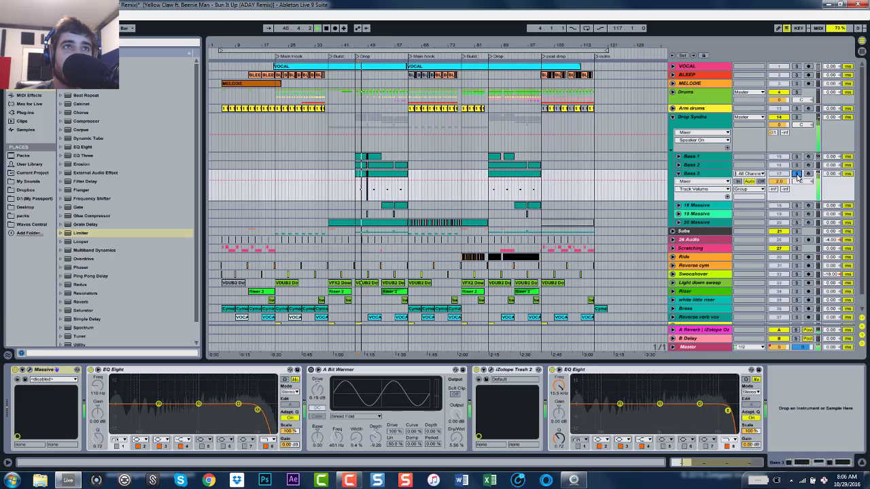
{"action": "key", "text": "space"}
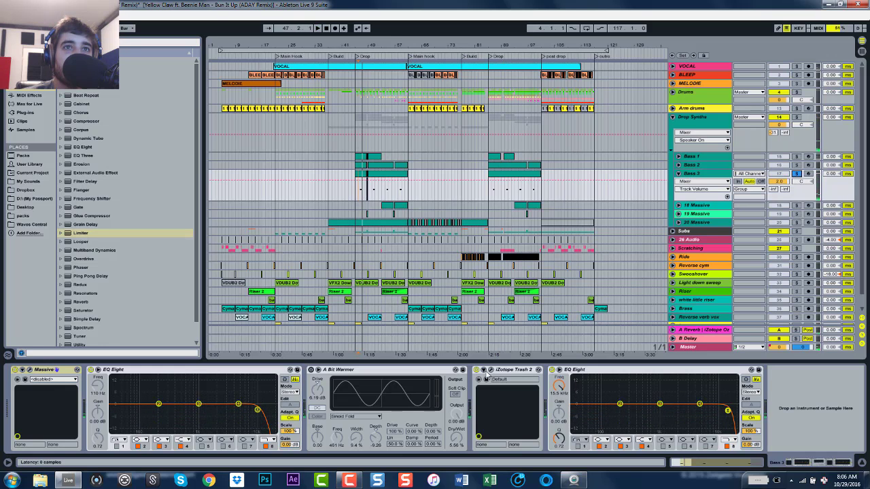
Toggle iZotope Trash 2 on Bass 3 during solo playback to compare the sound with and without it
{"action": "left_click", "coordinate": [476, 371]}
{"action": "key", "text": "space"}
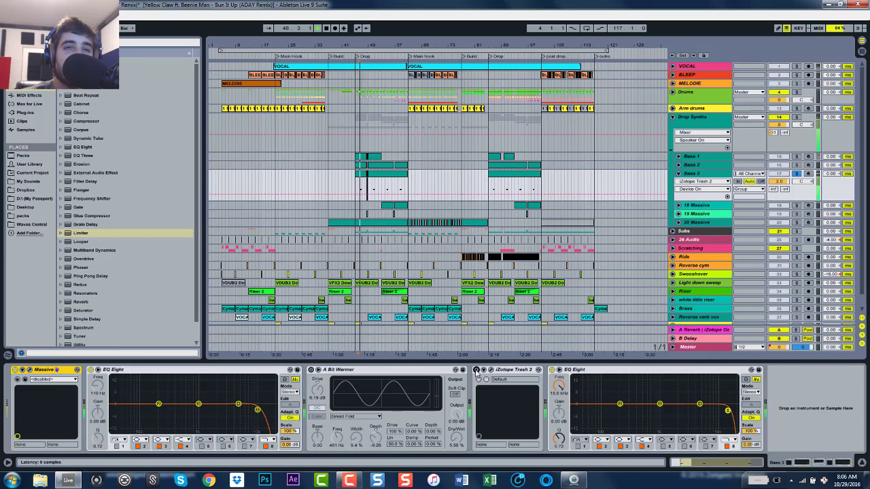
{"action": "key", "text": "space"}
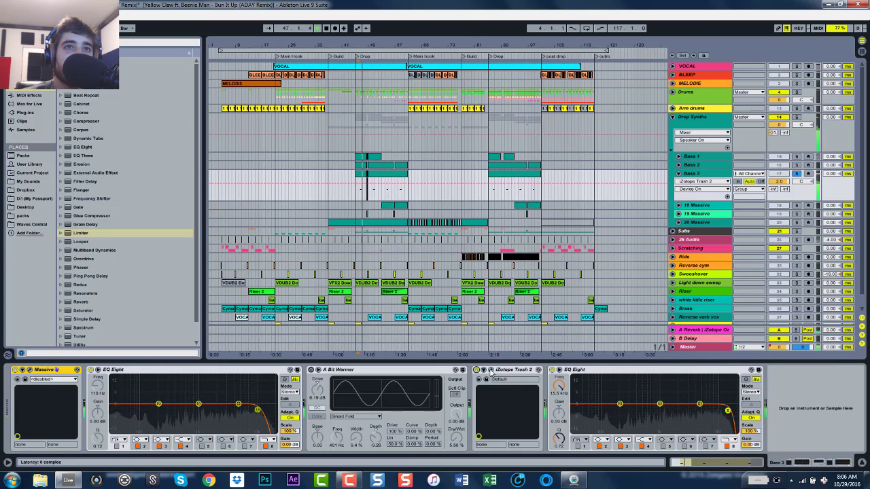
Look at the iZotope Trash 2 settings on Bass 3, close them and hide the device chain
{"action": "left_click", "coordinate": [484, 370]}
{"action": "left_click", "coordinate": [397, 295]}
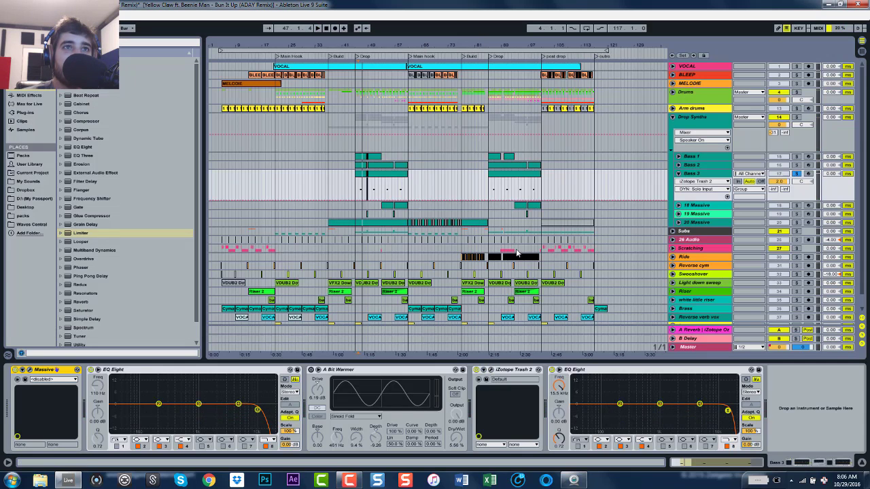
{"action": "left_click", "coordinate": [484, 369]}
{"action": "key", "text": "ctrl+alt+l"}
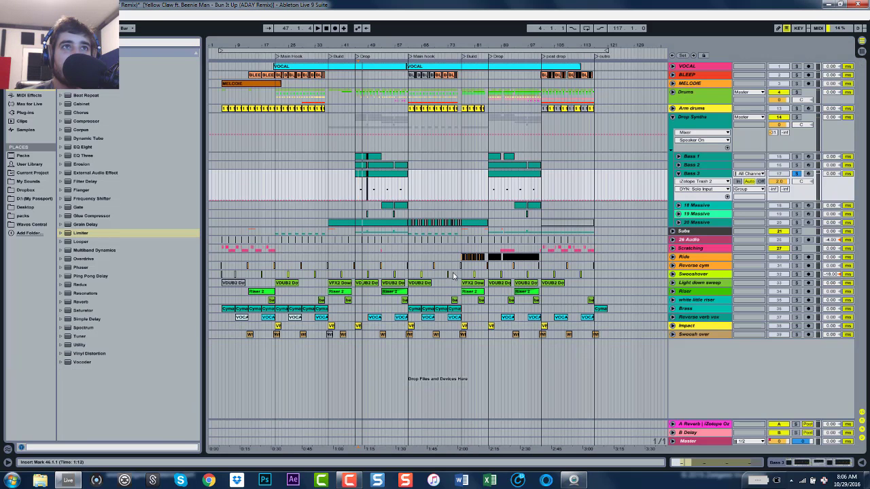
Unfold the 18 Massive track and audition its clip in solo from bar 53 of the first Drop
{"action": "left_click", "coordinate": [386, 205]}
{"action": "left_click", "coordinate": [797, 205]}
{"action": "key", "text": "space"}
{"action": "left_click", "coordinate": [679, 205]}
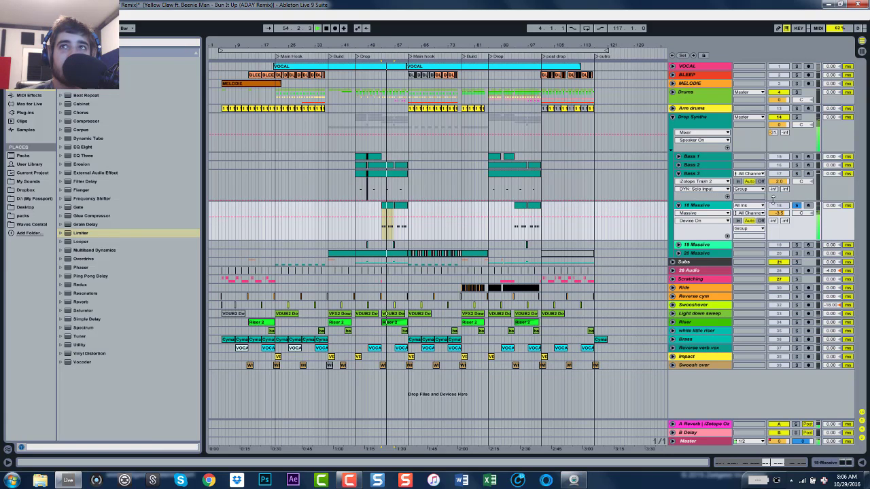
{"action": "left_click", "coordinate": [797, 206]}
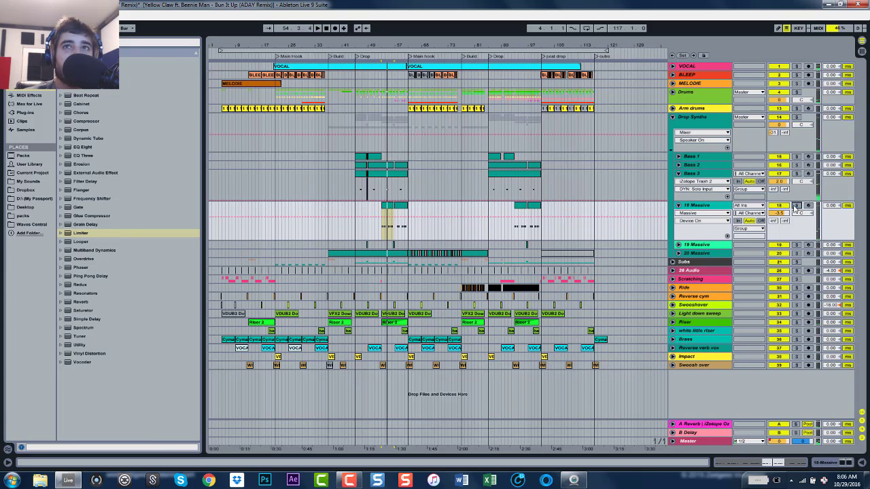
Fold the Bass 3 and 18 Massive tracks
{"action": "left_click", "coordinate": [680, 202]}
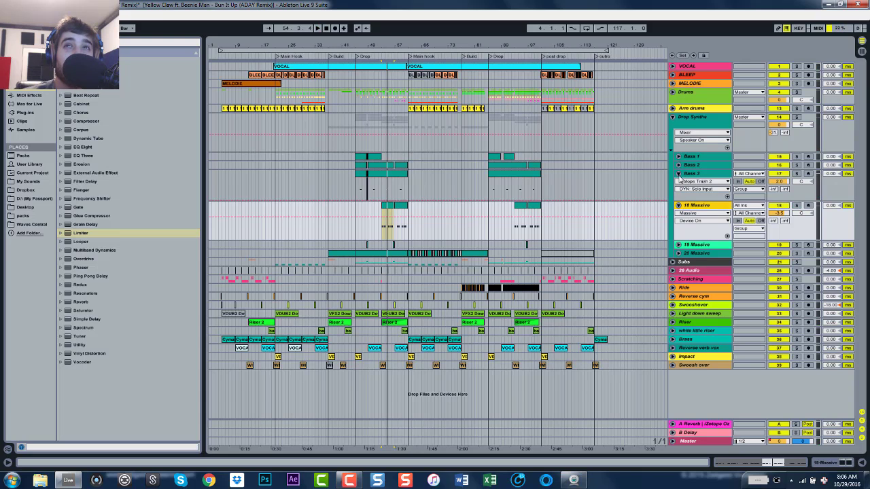
{"action": "left_click", "coordinate": [678, 174]}
{"action": "left_click", "coordinate": [678, 183]}
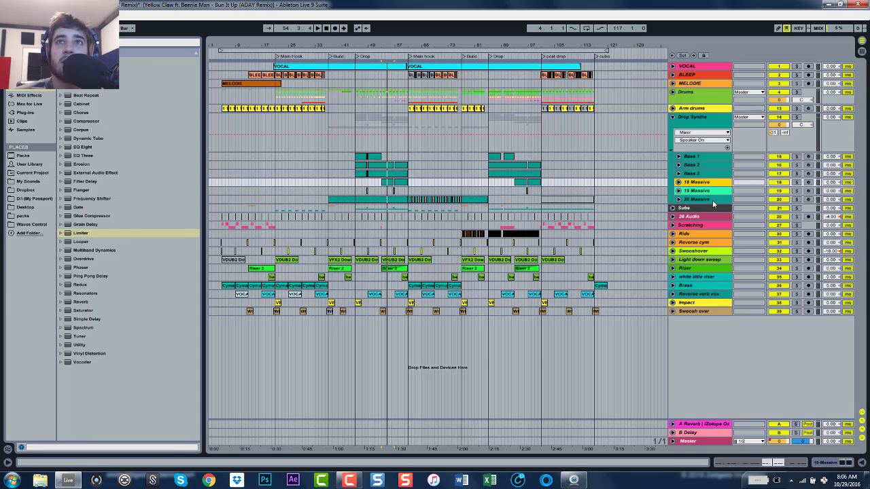
Select the first 19 Massive clip at bar 48.3 in the first Drop and play it
{"action": "key", "text": "Down"}
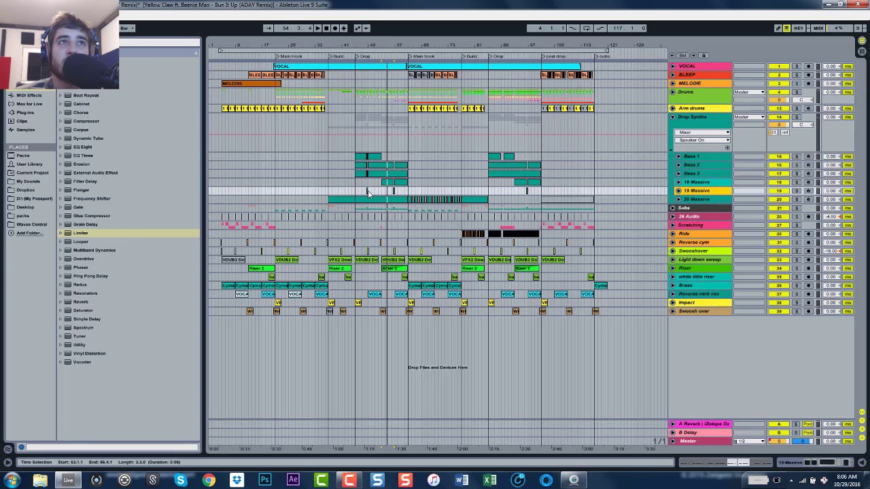
{"action": "left_click", "coordinate": [367, 194]}
{"action": "key", "text": "plus"}
{"action": "key", "text": "plus"}
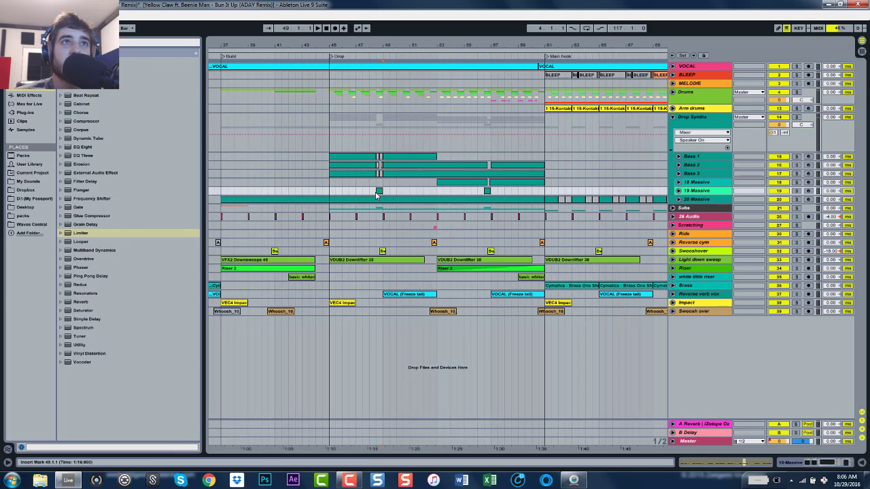
{"action": "left_click", "coordinate": [379, 191]}
{"action": "key", "text": "space"}
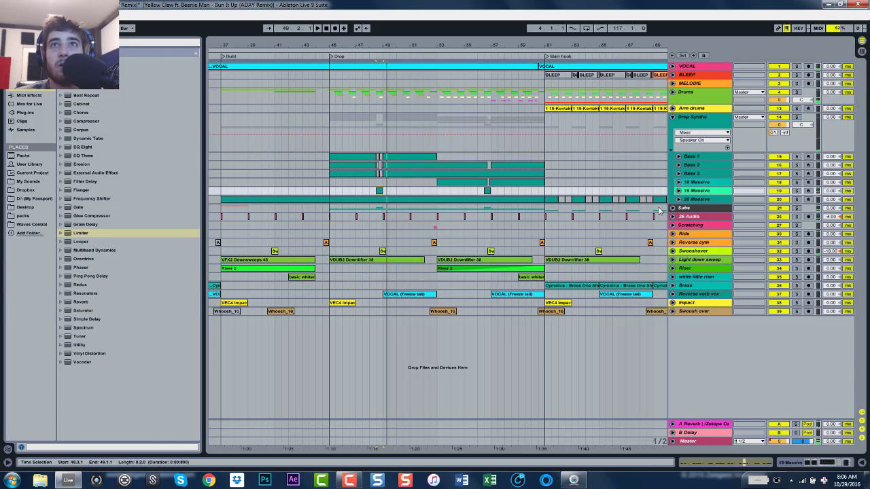
Show the 19 Massive device chain and unfold the EQ Eight after the Compressor
{"action": "double_click", "coordinate": [700, 191]}
{"action": "left_click", "coordinate": [700, 191]}
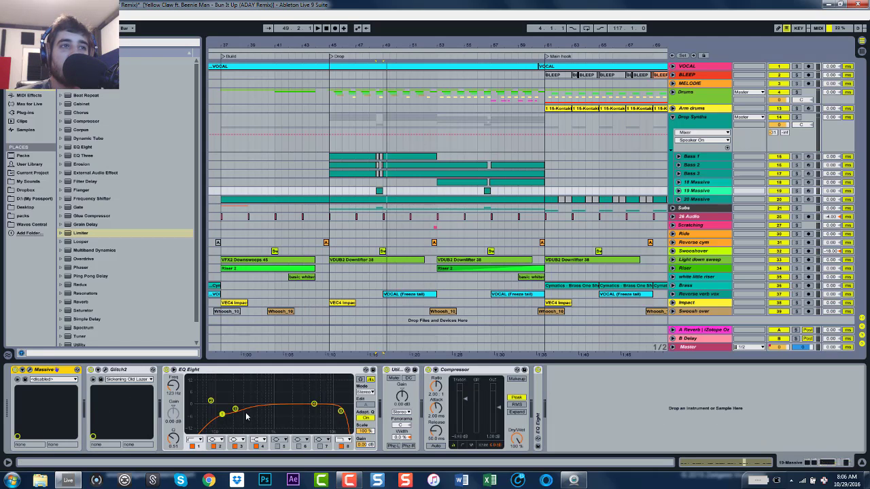
{"action": "double_click", "coordinate": [538, 398]}
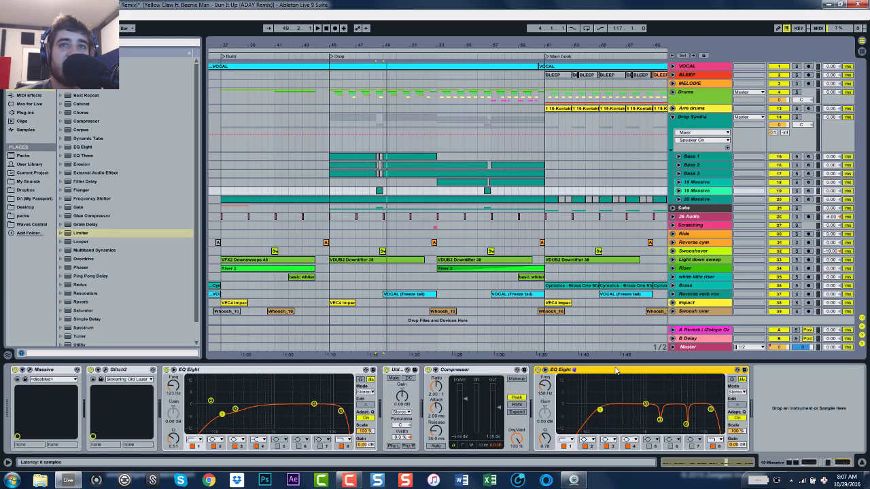
Solo the 20 Massive track in the Drop Synths group and show its device chain
{"action": "key", "text": "ctrl+alt+l"}
{"action": "left_click", "coordinate": [796, 199]}
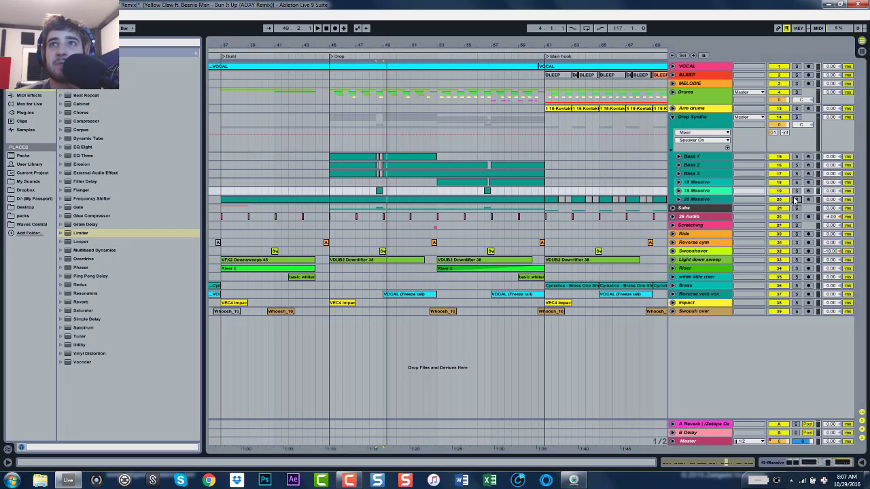
{"action": "double_click", "coordinate": [689, 204]}
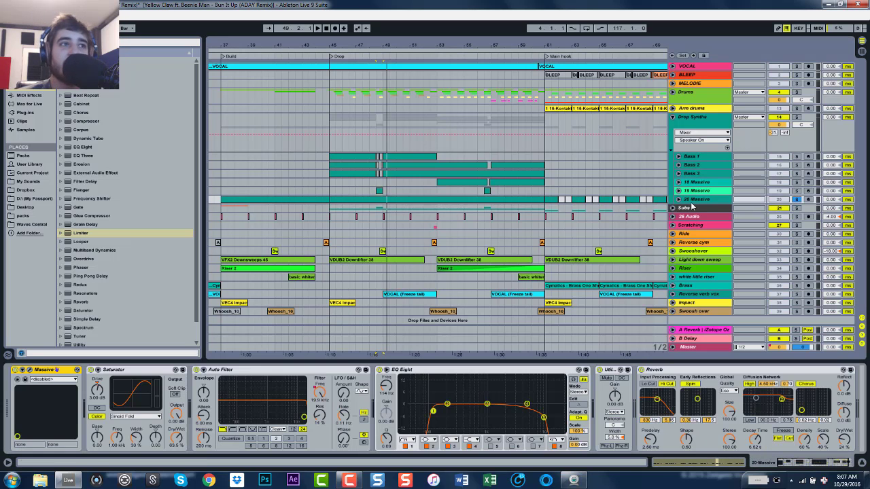
Inspect the envelope, Voicing and OSC pages of the Massive instrument on the 20 Massive track, and close its window
{"action": "left_click", "coordinate": [29, 371]}
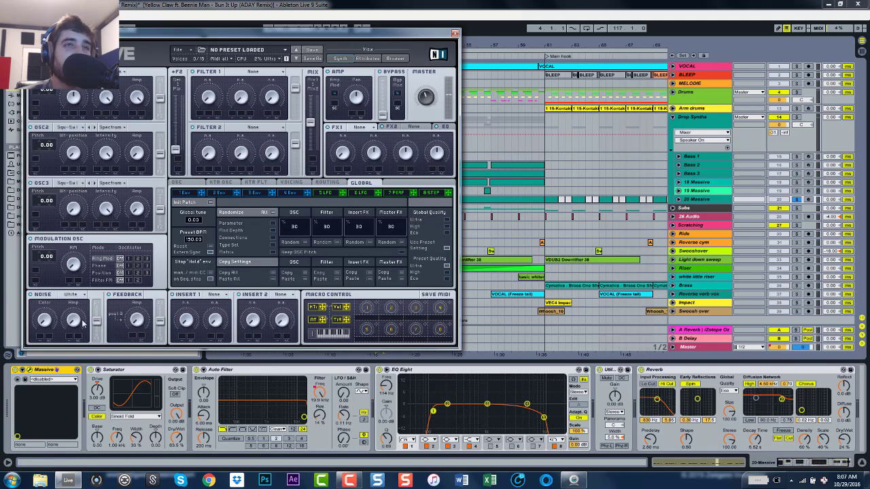
{"action": "left_click_drag", "start_coordinate": [132, 34], "coordinate": [341, 209]}
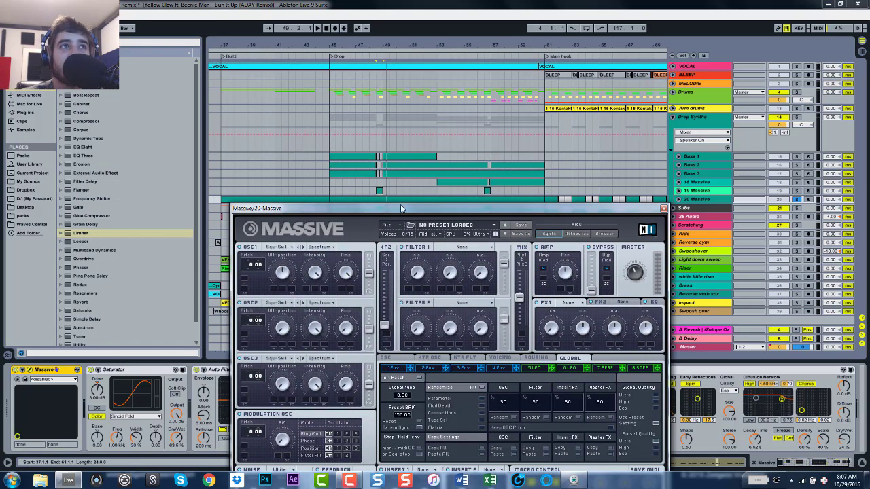
{"action": "left_click_drag", "start_coordinate": [386, 210], "coordinate": [468, 215]}
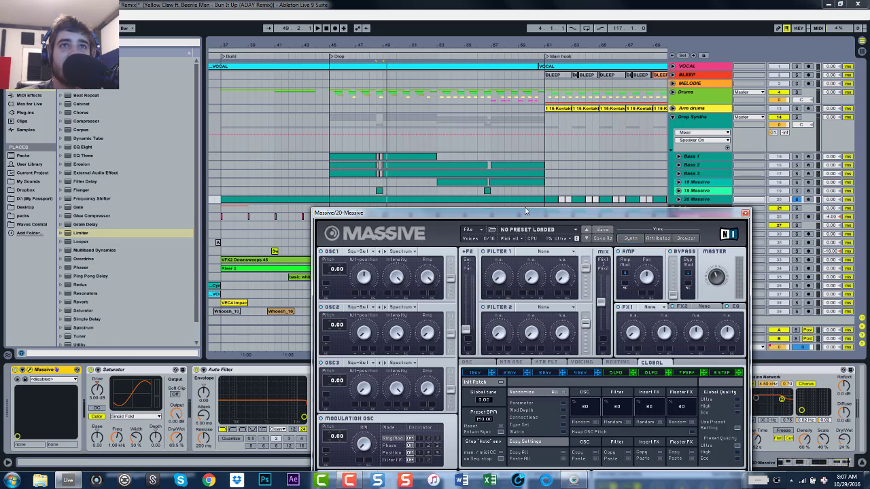
{"action": "left_click_drag", "start_coordinate": [527, 212], "coordinate": [423, 141]}
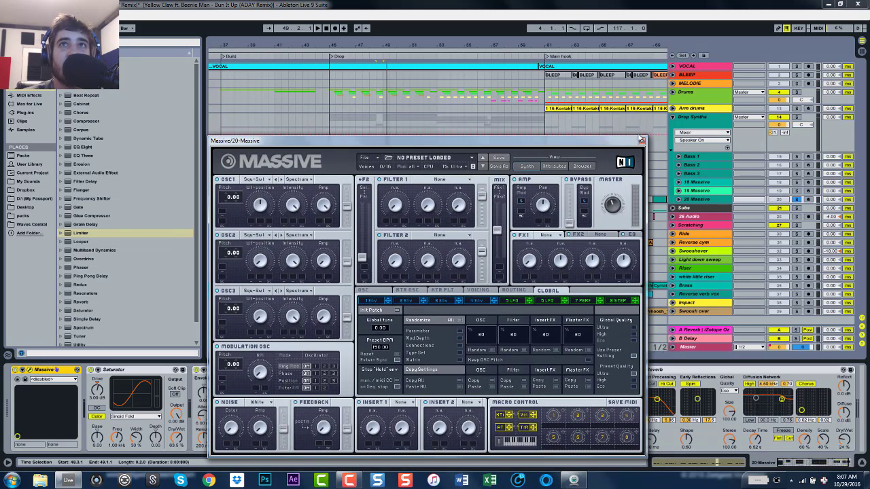
{"action": "left_click", "coordinate": [481, 302]}
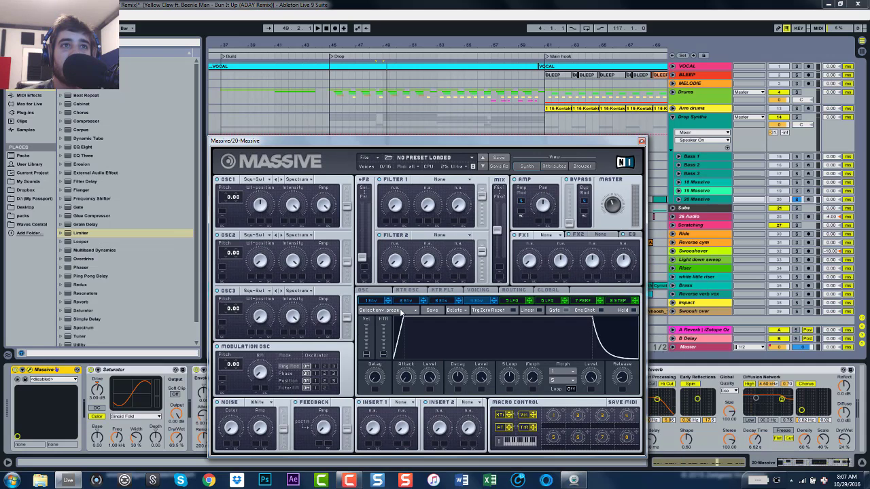
{"action": "left_click", "coordinate": [394, 303]}
{"action": "left_click", "coordinate": [443, 290]}
{"action": "left_click", "coordinate": [478, 291]}
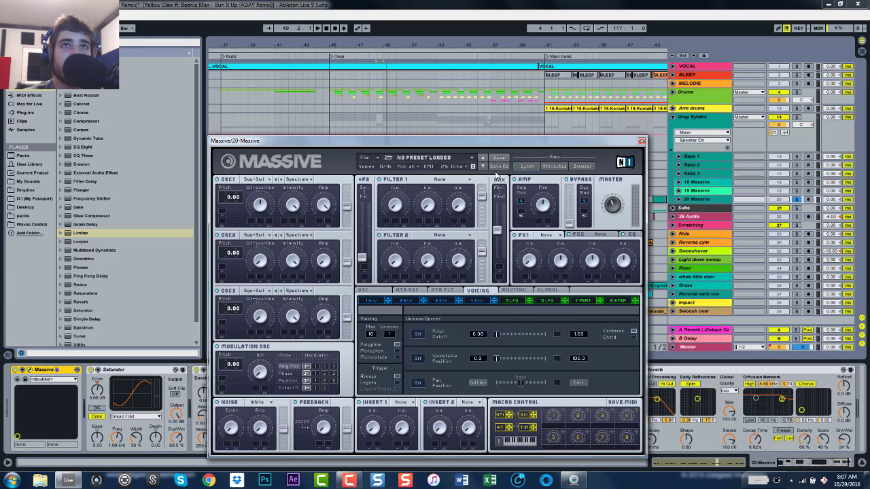
{"action": "left_click", "coordinate": [362, 291]}
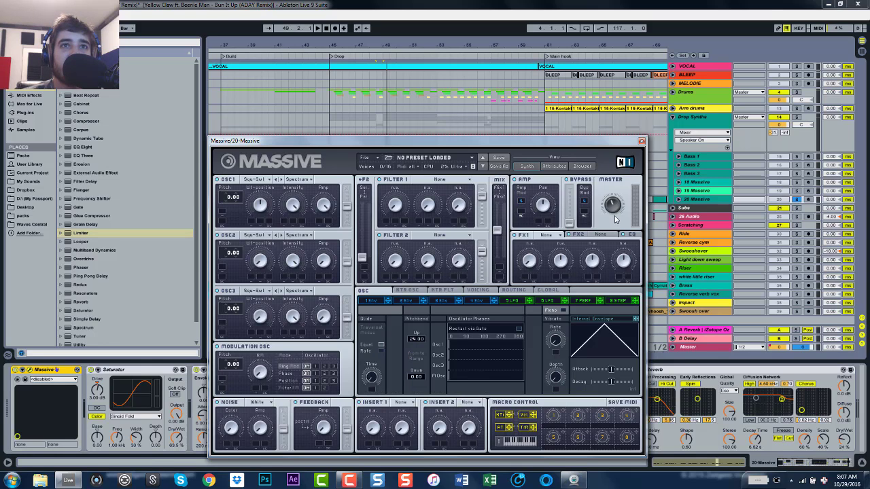
{"action": "left_click", "coordinate": [642, 142]}
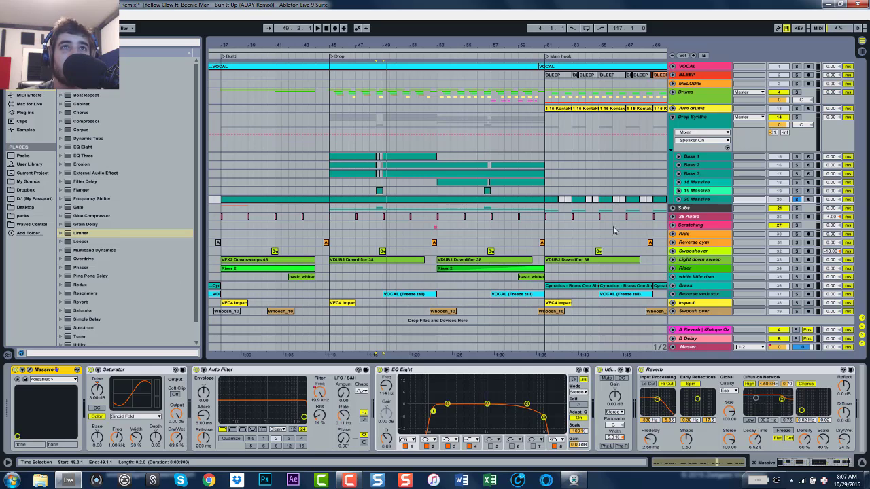
Audition the 20 Massive clip from bar 61 with the Reverb switched off, bypassing the Saturator during playback
{"action": "left_click", "coordinate": [641, 369]}
{"action": "left_click", "coordinate": [551, 202]}
{"action": "key", "text": "space"}
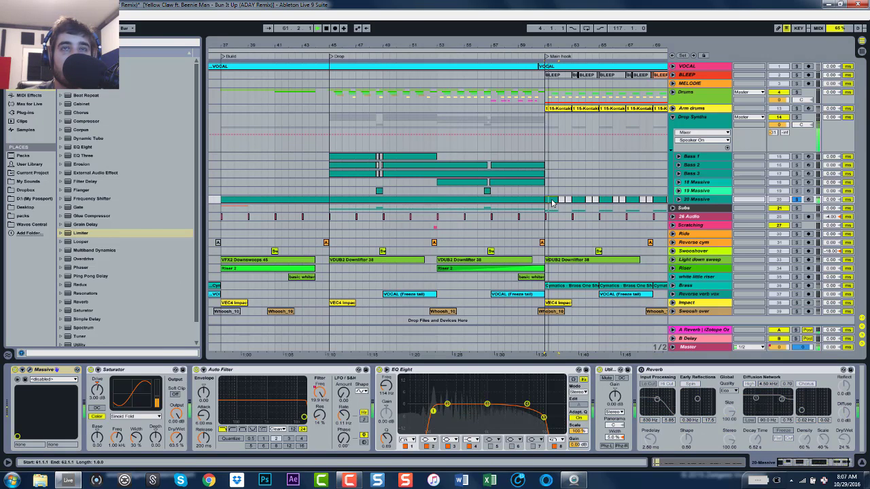
{"action": "left_click", "coordinate": [91, 370]}
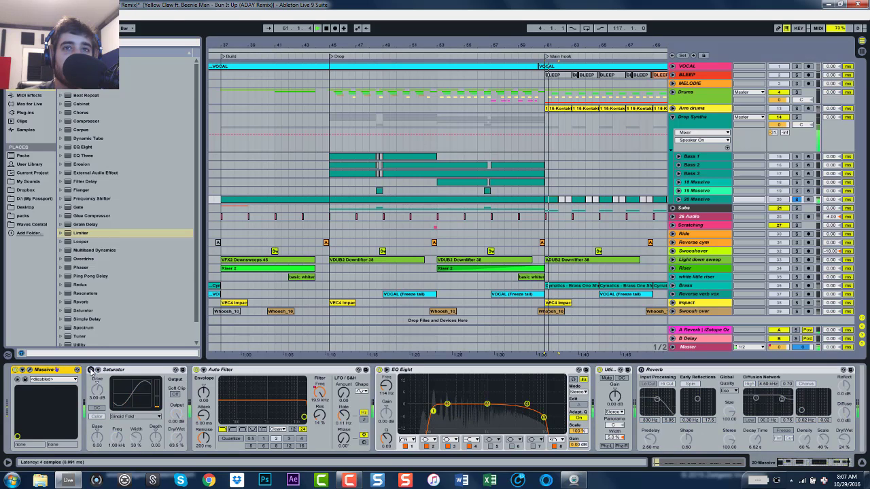
{"action": "key", "text": "space"}
Fold the Reverb device, switch the Saturator back on and play the 20 Massive track again
{"action": "double_click", "coordinate": [654, 370]}
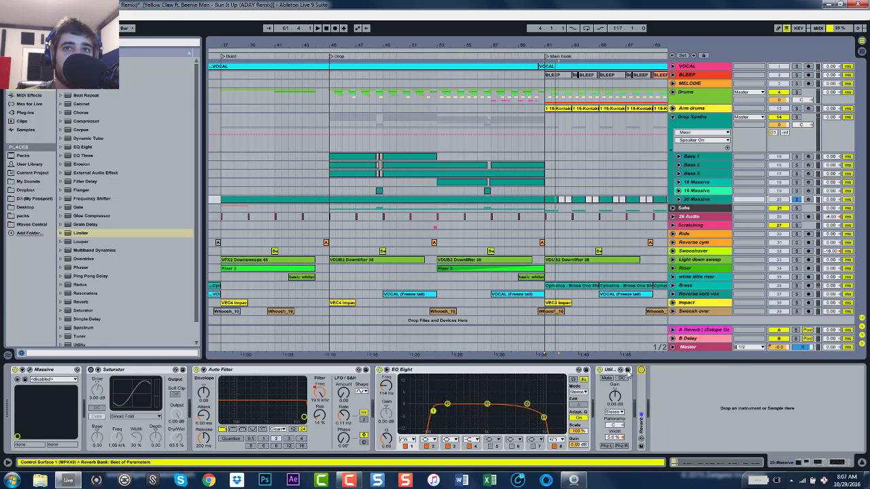
{"action": "left_click", "coordinate": [91, 370]}
{"action": "key", "text": "space"}
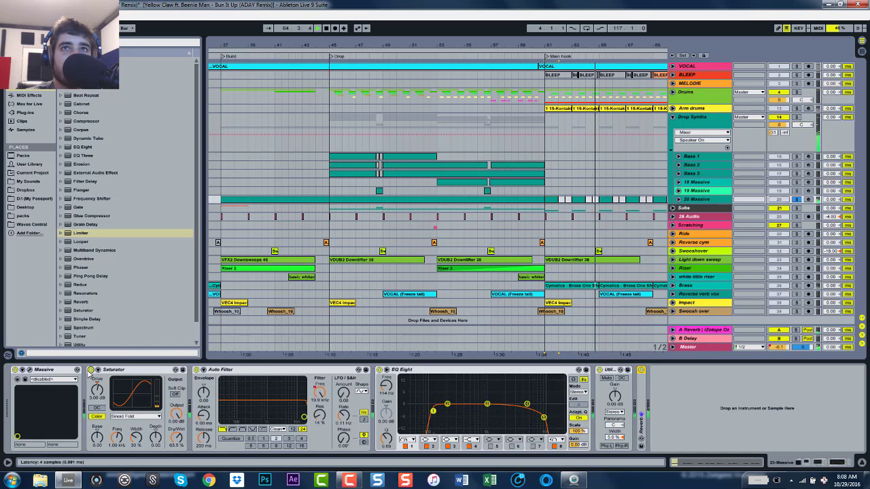
{"action": "key", "text": "space"}
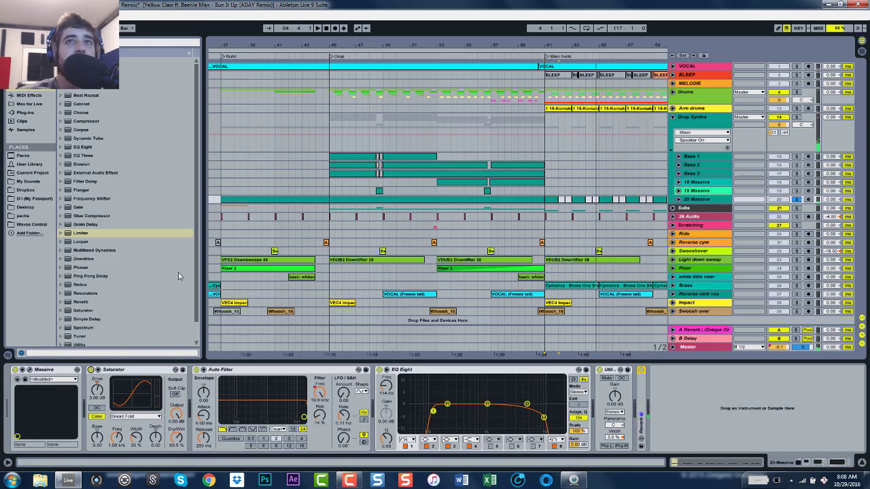
Unsolo the 20 Massive track and play the full mix from just before the second Main hook
{"action": "left_click", "coordinate": [540, 164]}
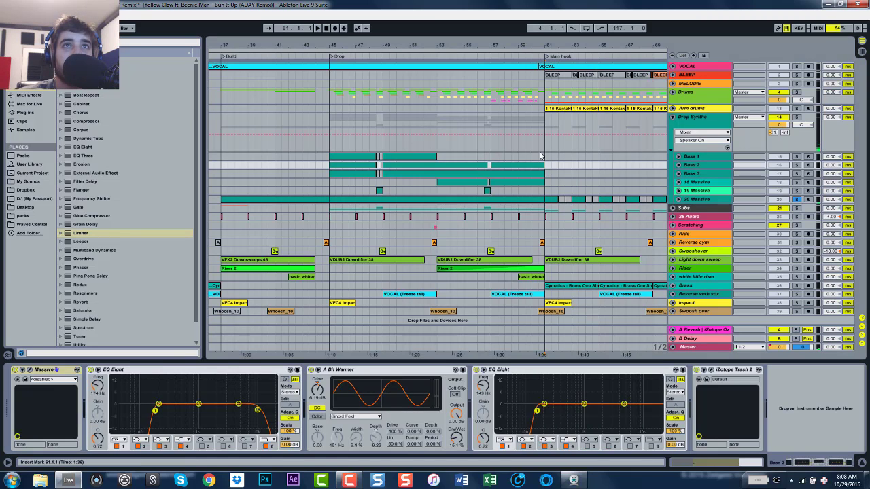
{"action": "left_click", "coordinate": [540, 157]}
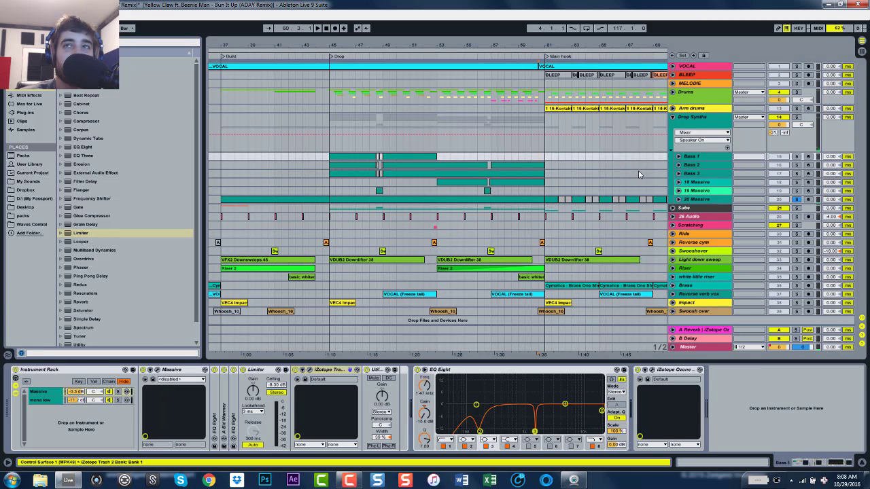
{"action": "left_click", "coordinate": [798, 200]}
{"action": "key", "text": "space"}
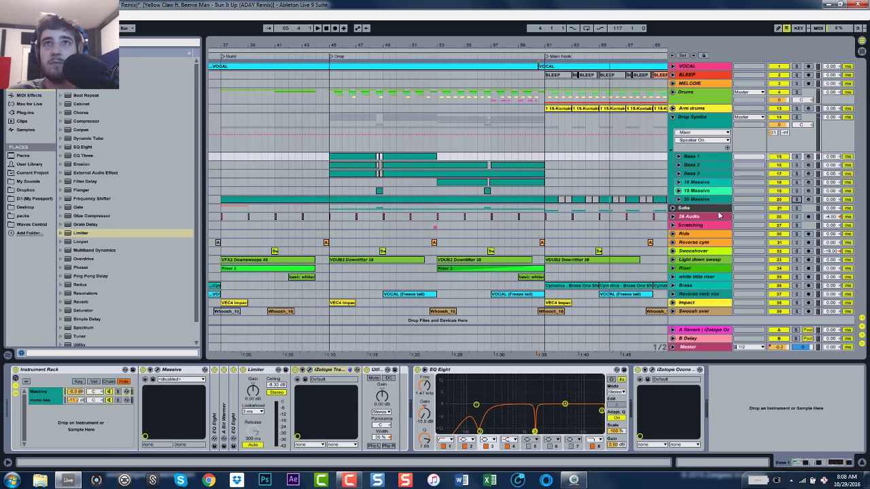
Fold the Drop Synths group and unfold the Subs group
{"action": "left_click", "coordinate": [672, 116]}
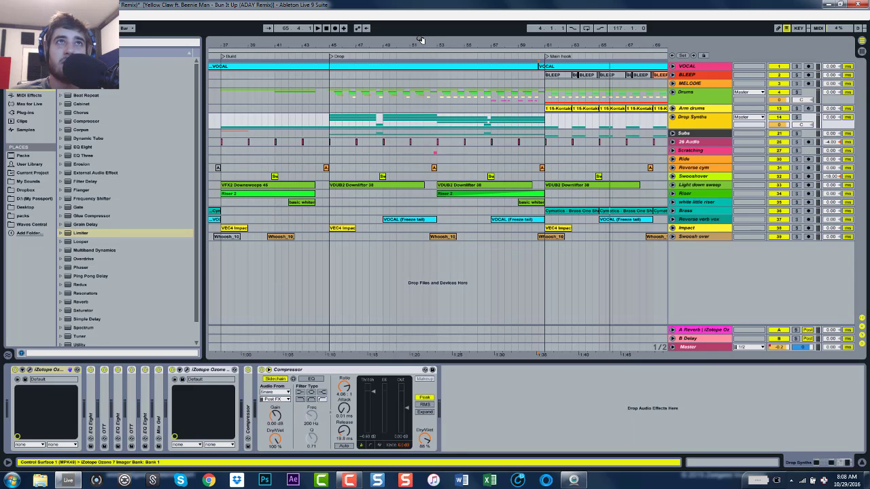
{"action": "left_click_drag", "start_coordinate": [421, 48], "coordinate": [421, 34]}
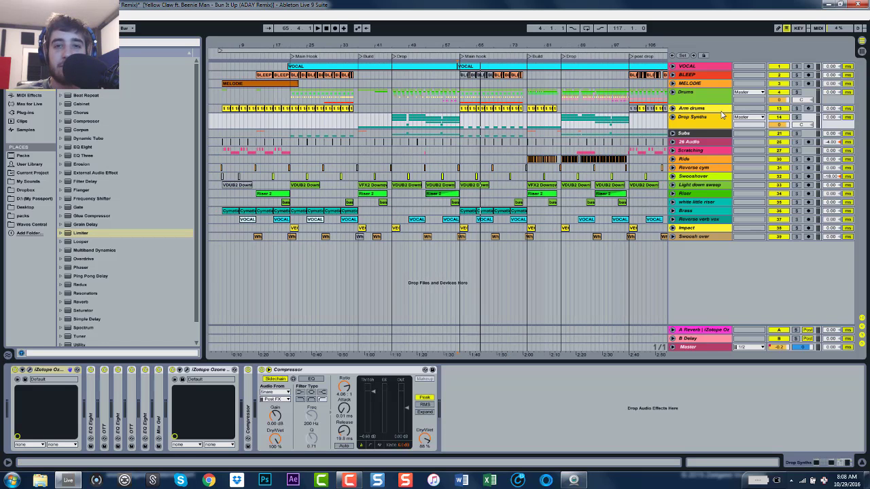
{"action": "left_click", "coordinate": [695, 137]}
{"action": "left_click", "coordinate": [672, 133]}
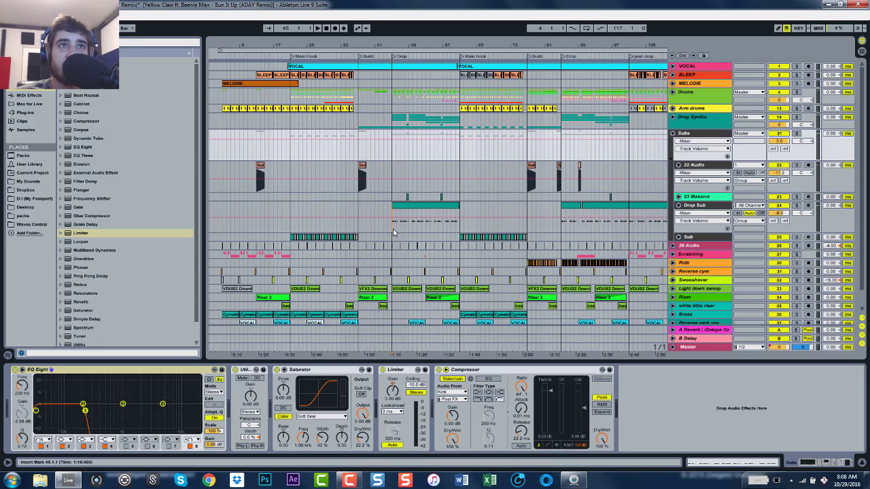
Show the Drop Sub device chain and audition the track in solo from bar 45
{"action": "left_click", "coordinate": [704, 206]}
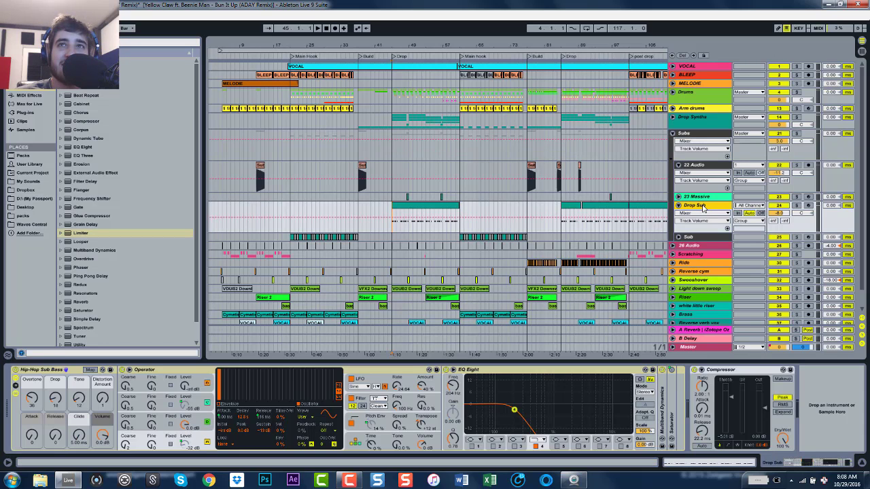
{"action": "key", "text": "space"}
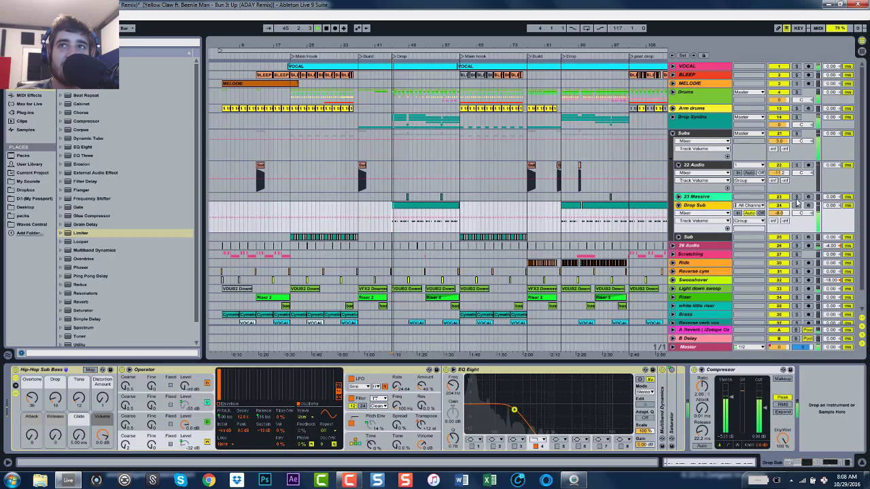
{"action": "left_click", "coordinate": [798, 205]}
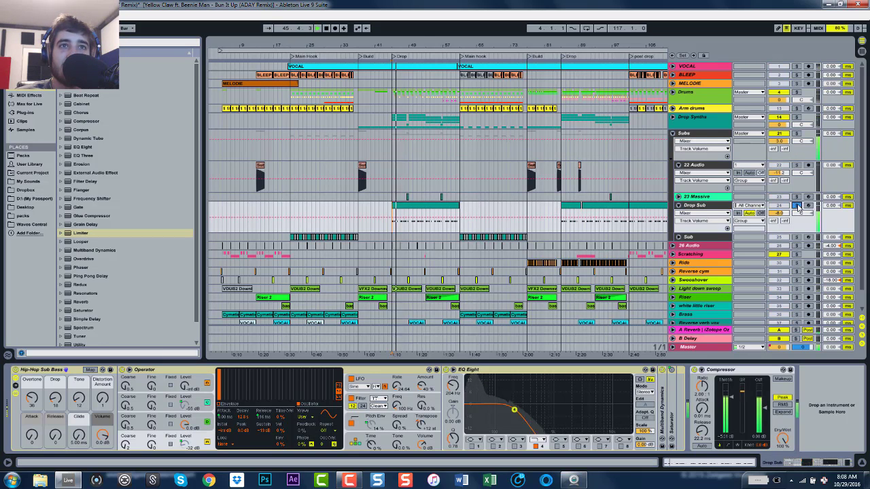
Examine the notes and pitch bend envelope of the Drop Sub clip in the first Drop, and hide the clip editor
{"action": "double_click", "coordinate": [414, 208]}
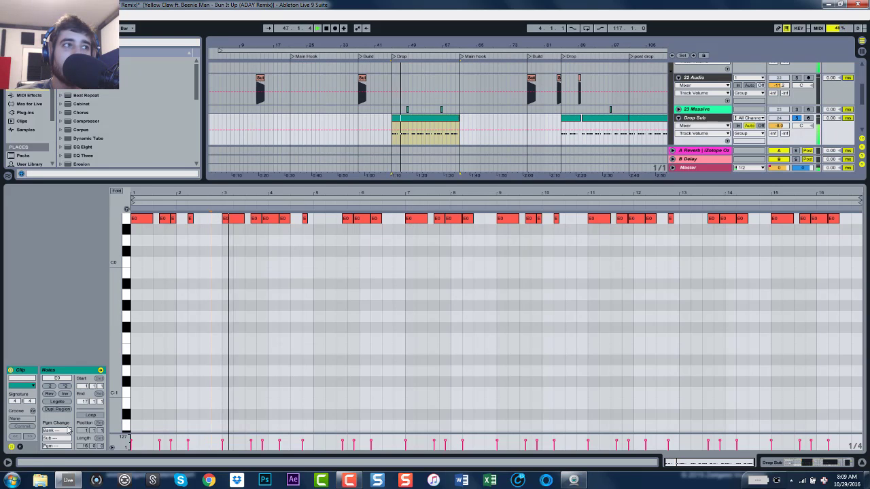
{"action": "left_click", "coordinate": [20, 448]}
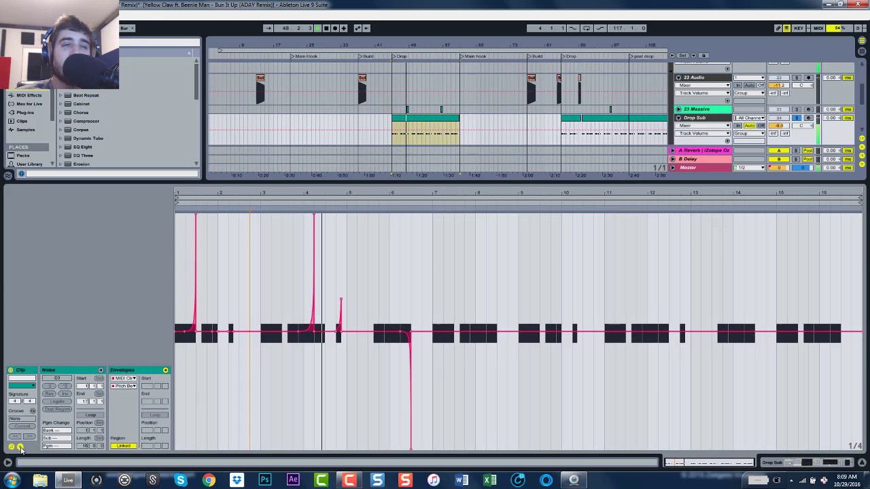
{"action": "left_click", "coordinate": [20, 447]}
{"action": "double_click", "coordinate": [349, 184]}
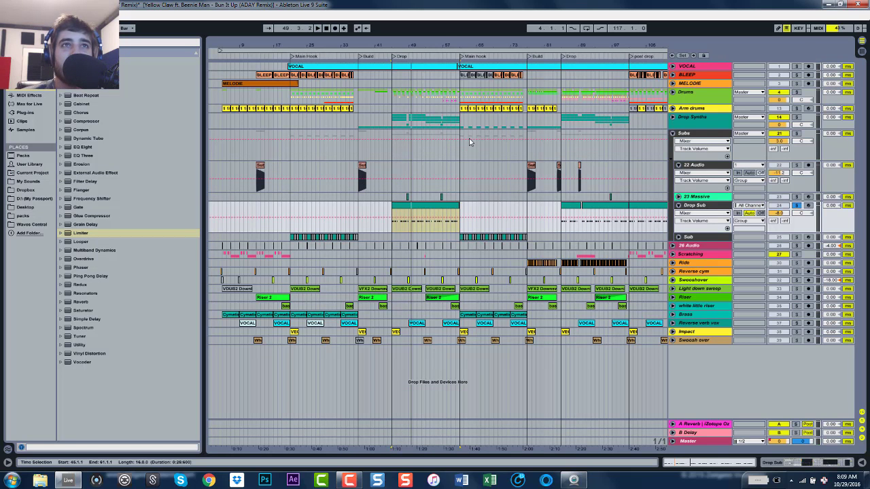
Unsolo and fold the Drop Sub track, and unfold the Sub track below it
{"action": "left_click_drag", "start_coordinate": [448, 44], "coordinate": [400, 44]}
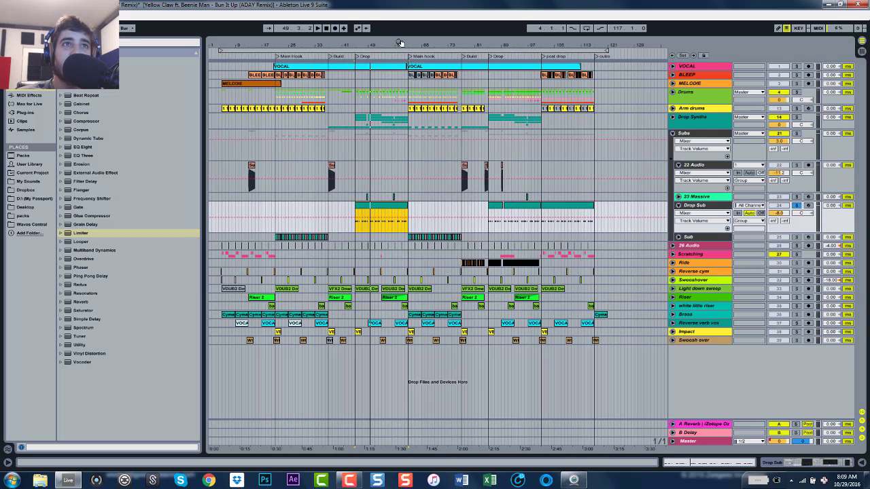
{"action": "left_click", "coordinate": [386, 208]}
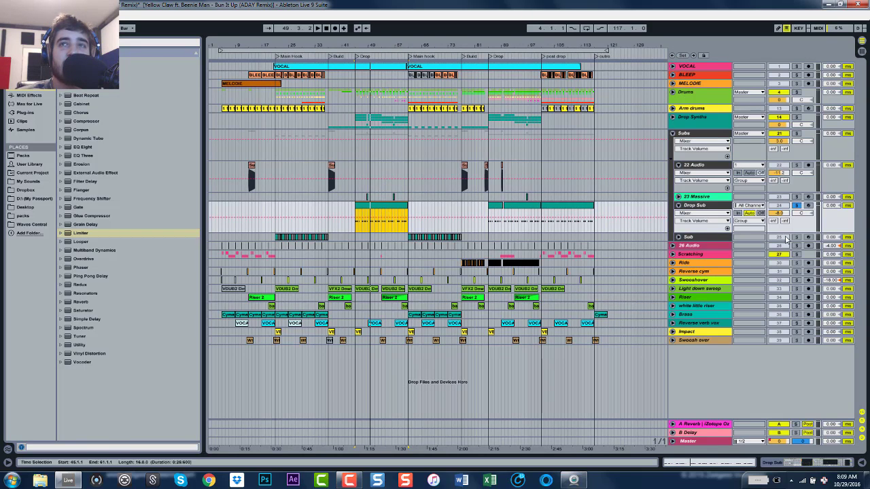
{"action": "left_click", "coordinate": [796, 205]}
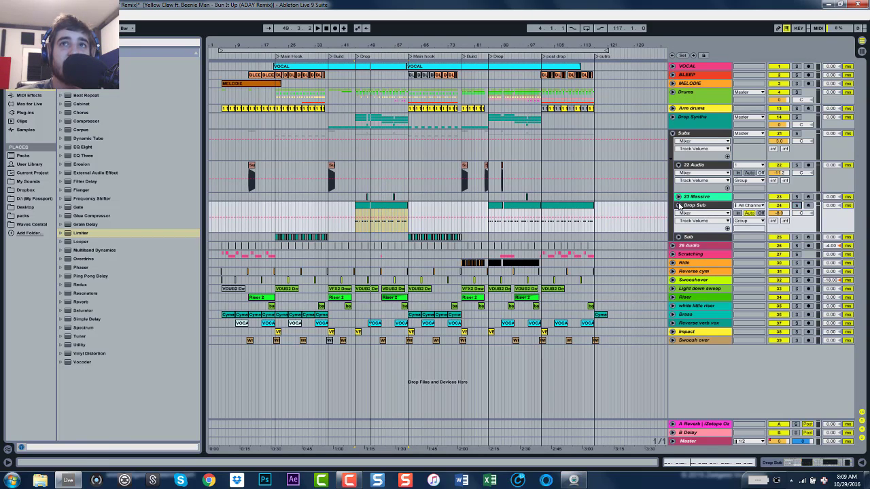
{"action": "left_click", "coordinate": [678, 206]}
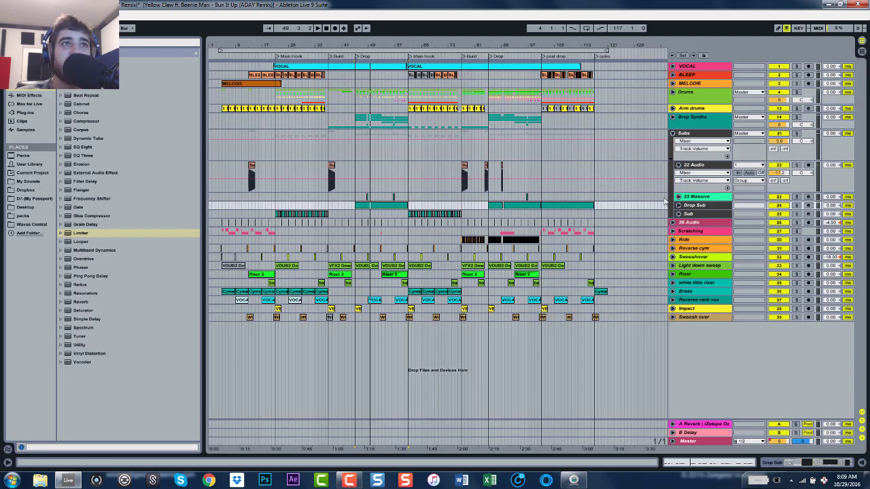
{"action": "left_click", "coordinate": [678, 215]}
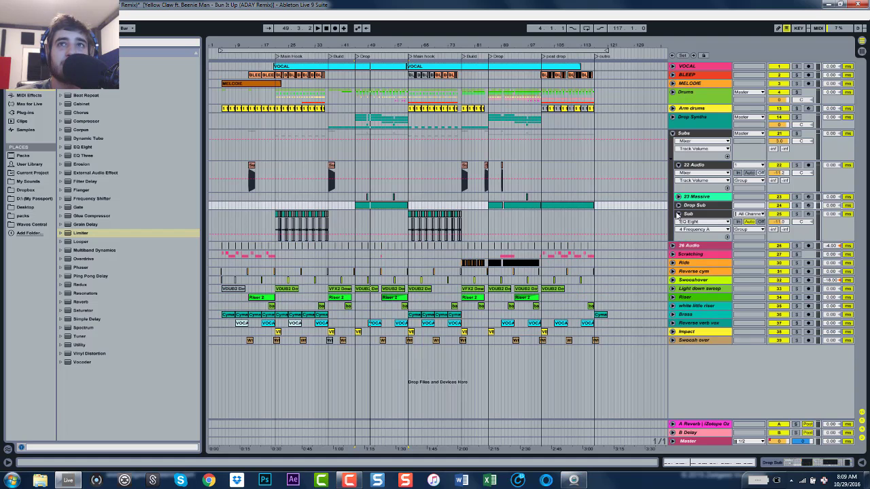
Compare the device chains of the Sub and Drop Sub tracks, switching back and forth between them
{"action": "double_click", "coordinate": [697, 214]}
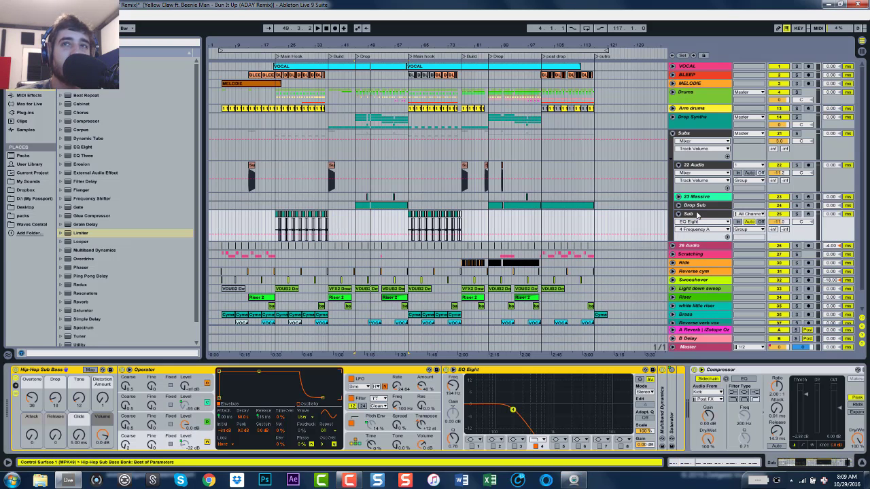
{"action": "left_click", "coordinate": [698, 205]}
{"action": "left_click", "coordinate": [699, 213]}
{"action": "left_click", "coordinate": [701, 206]}
{"action": "left_click", "coordinate": [702, 214]}
{"action": "left_click", "coordinate": [703, 207]}
{"action": "left_click", "coordinate": [702, 216]}
{"action": "left_click", "coordinate": [703, 207]}
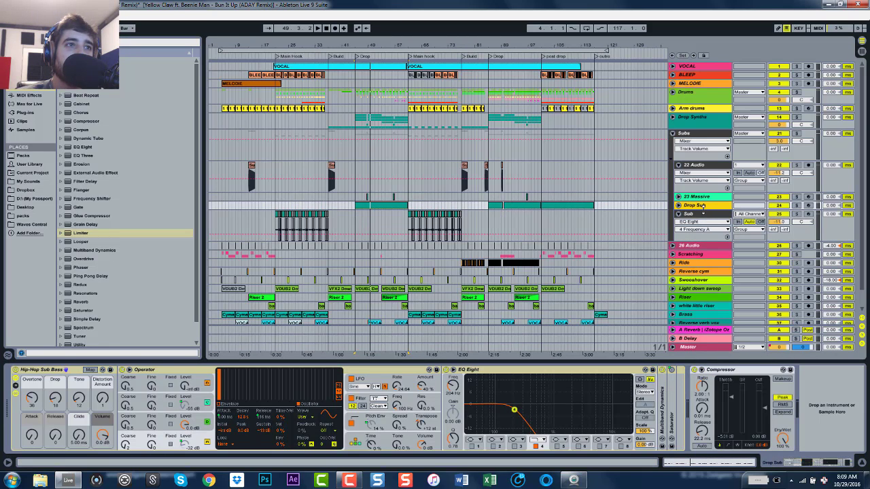
{"action": "left_click", "coordinate": [701, 215]}
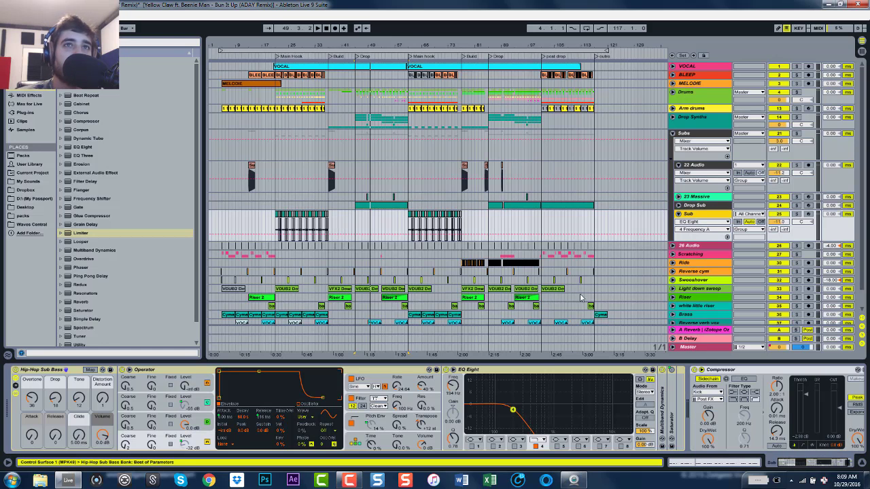
Hide the device view and audition the full mix briefly from the second Main hook at bar 61
{"action": "key", "text": "ctrl+alt+l"}
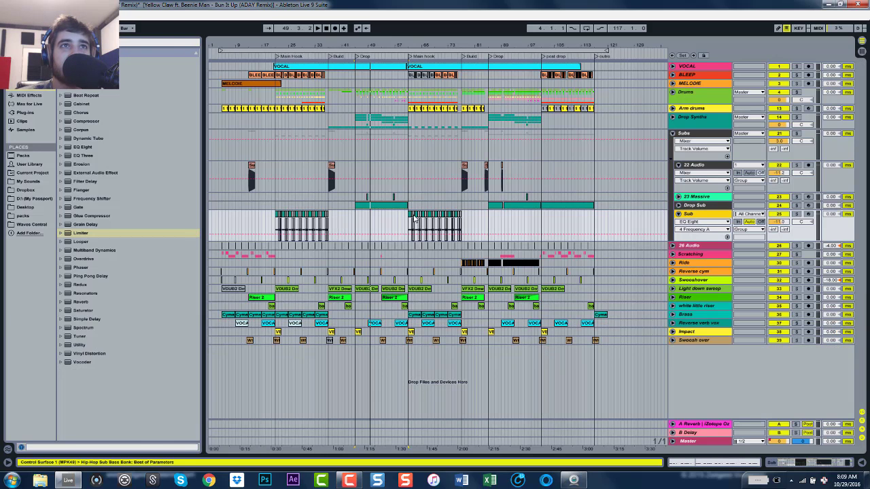
{"action": "left_click", "coordinate": [411, 215]}
{"action": "left_click", "coordinate": [417, 116]}
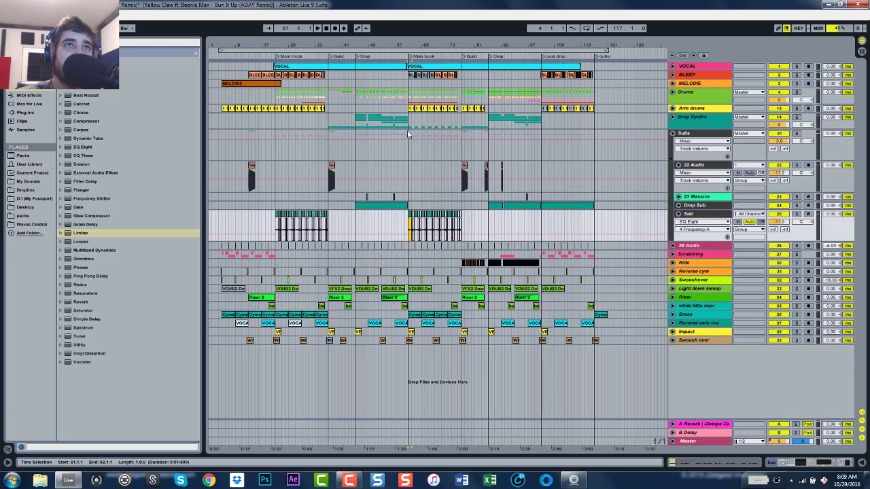
{"action": "left_click", "coordinate": [409, 136]}
{"action": "key", "text": "space"}
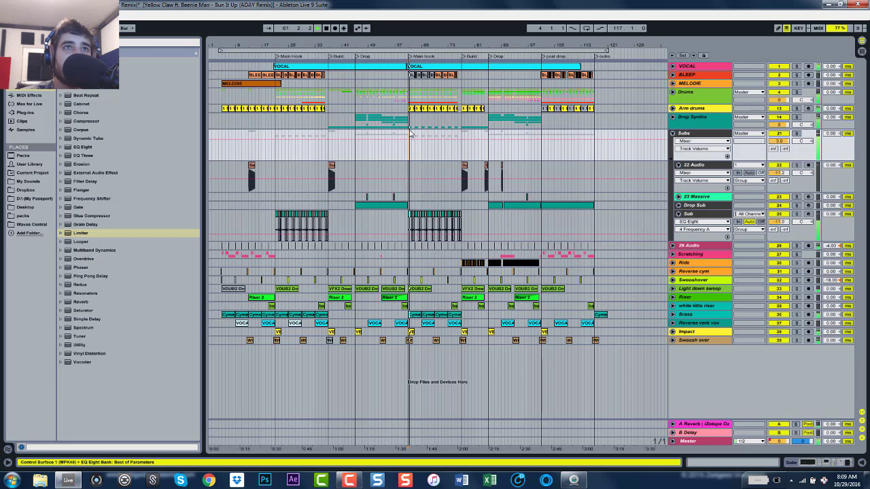
{"action": "key", "text": "space"}
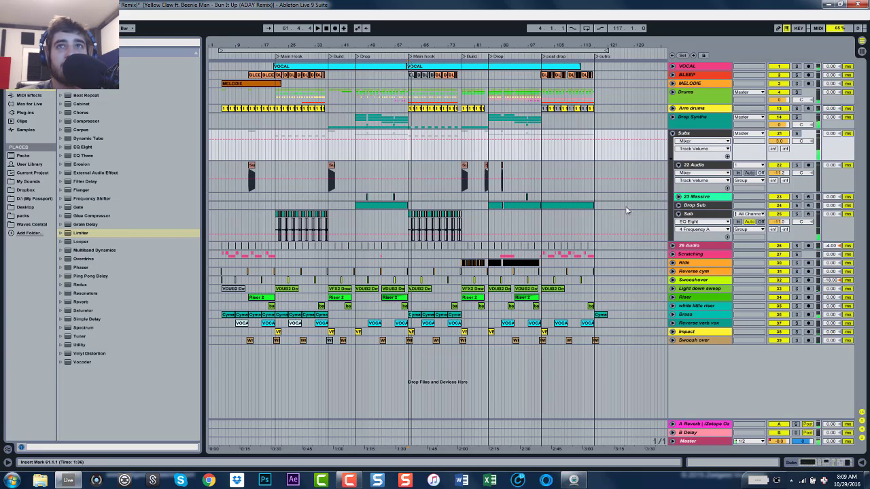
Show the Drop Sub device chain again, and fold the Sub track and the Subs group
{"action": "left_click", "coordinate": [690, 205]}
{"action": "double_click", "coordinate": [690, 204]}
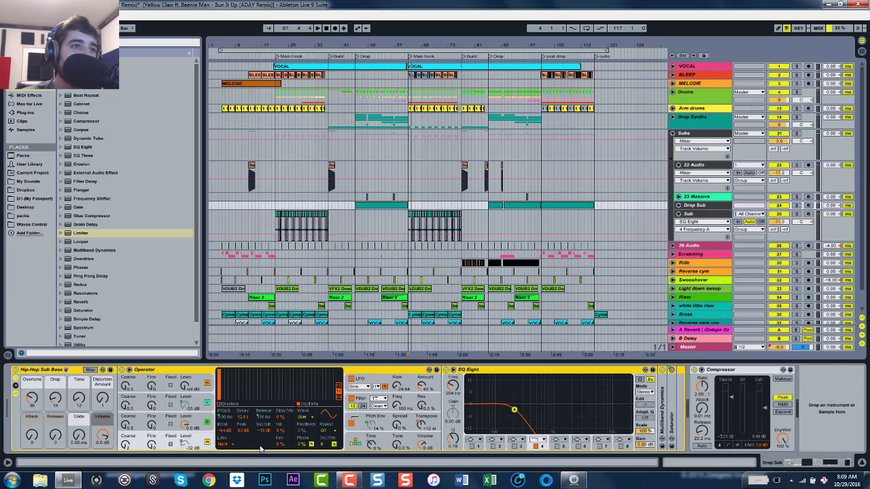
{"action": "left_click", "coordinate": [679, 215]}
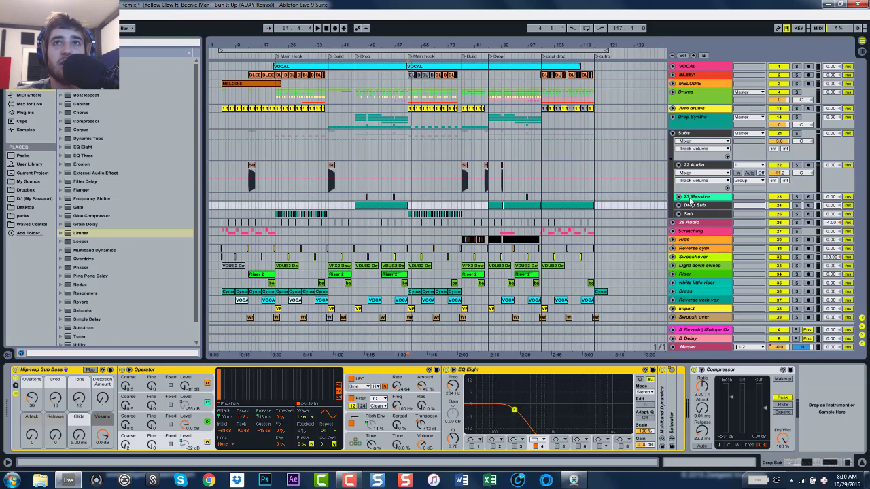
{"action": "left_click", "coordinate": [673, 134]}
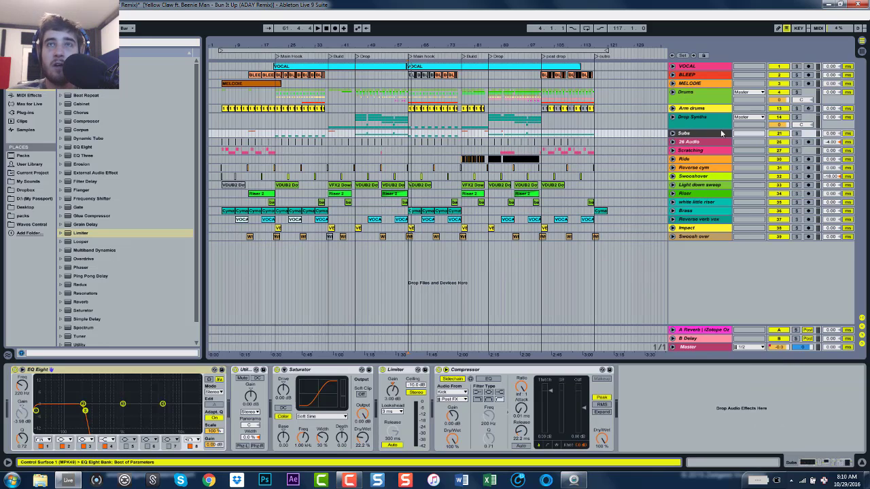
Solo the Subs, Drop Synths and Drums groups together and audition them from the first Drop at bar 45
{"action": "left_click", "coordinate": [798, 134]}
{"action": "left_click", "coordinate": [798, 117], "text": "ctrl"}
{"action": "left_click", "coordinate": [798, 93], "text": "ctrl"}
{"action": "left_click", "coordinate": [359, 121]}
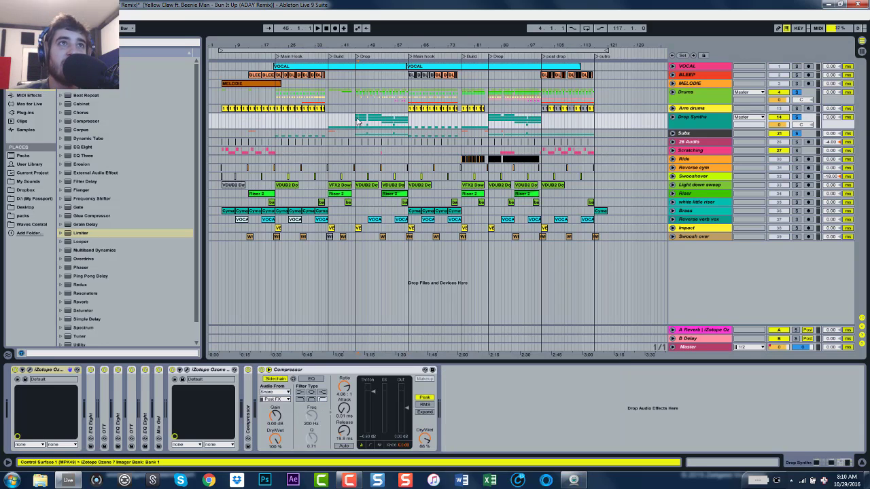
{"action": "key", "text": "space"}
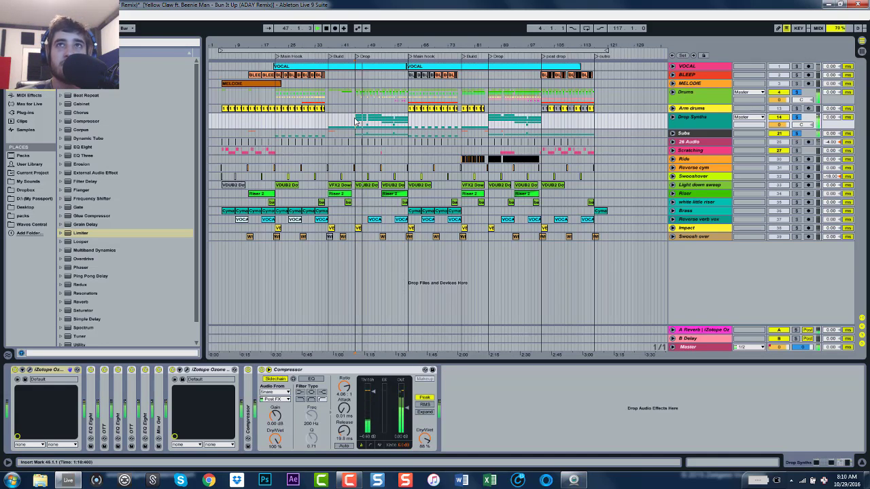
{"action": "key", "text": "space"}
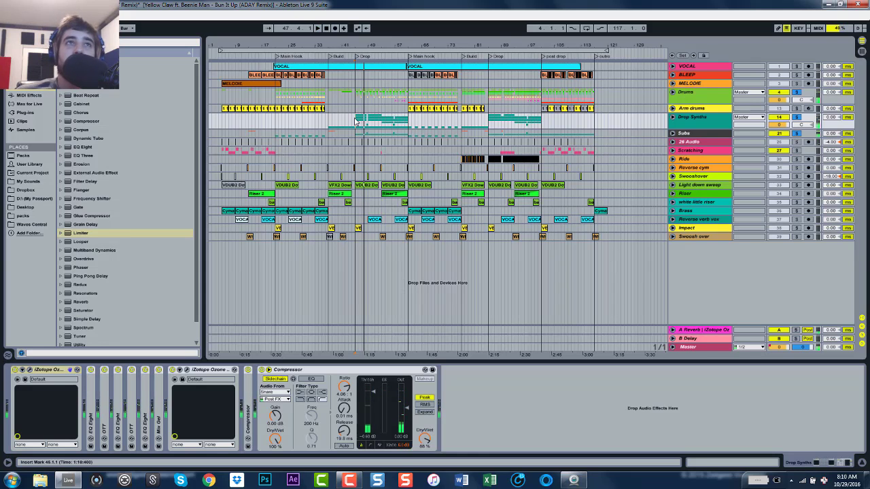
Add the VOCAL track to the soloed groups and audition the combination further into the first Drop
{"action": "left_click", "coordinate": [798, 67]}
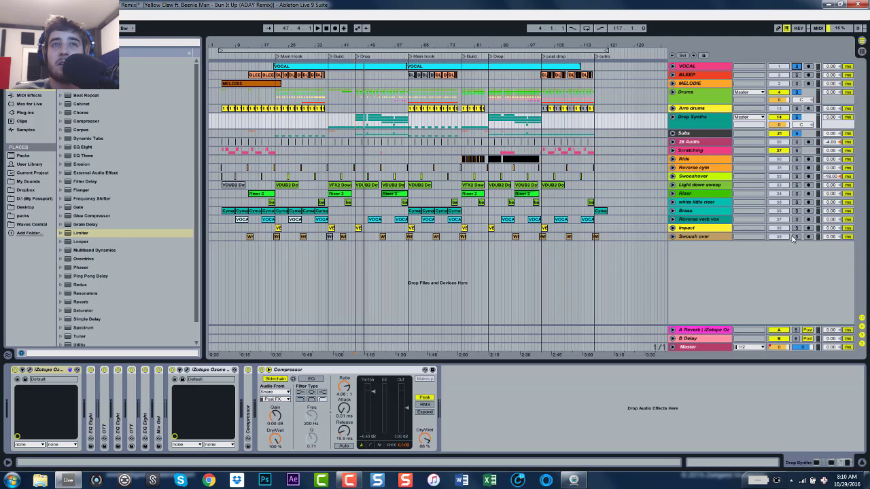
{"action": "key", "text": "space"}
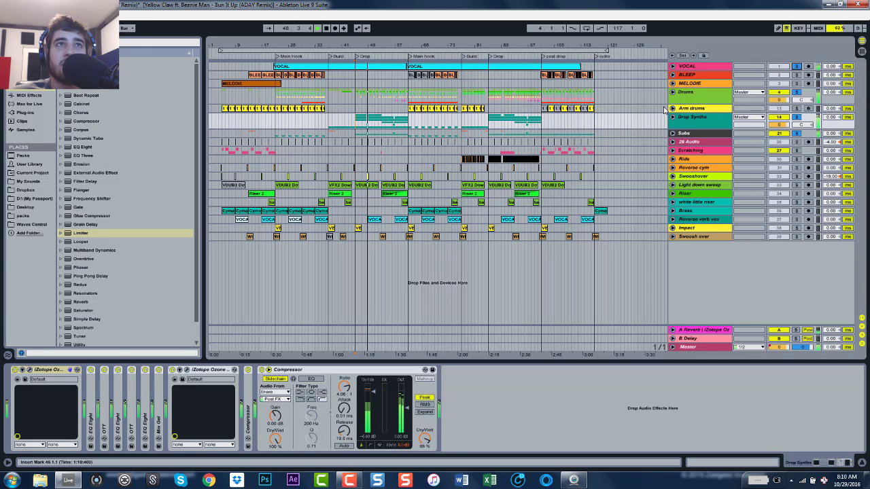
{"action": "key", "text": "space"}
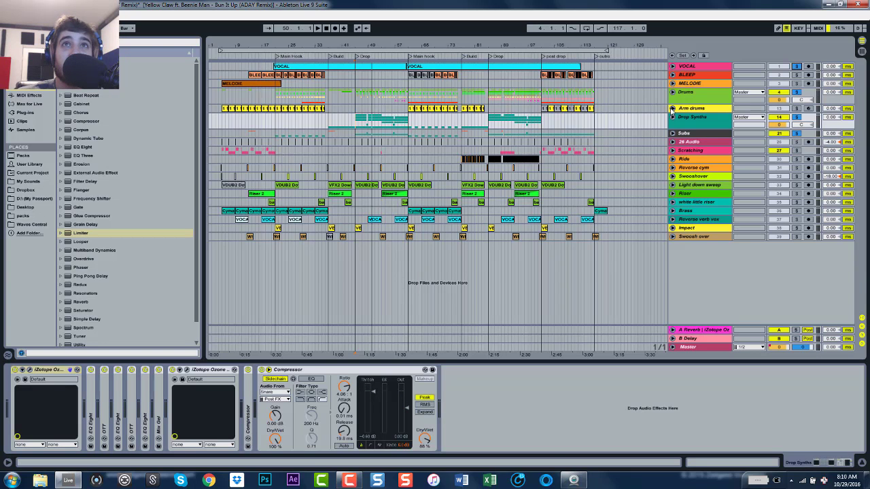
Unfold the Arm drums track, solo it alone and play it from the clip at bar 13
{"action": "left_click", "coordinate": [672, 108]}
{"action": "left_click", "coordinate": [251, 109]}
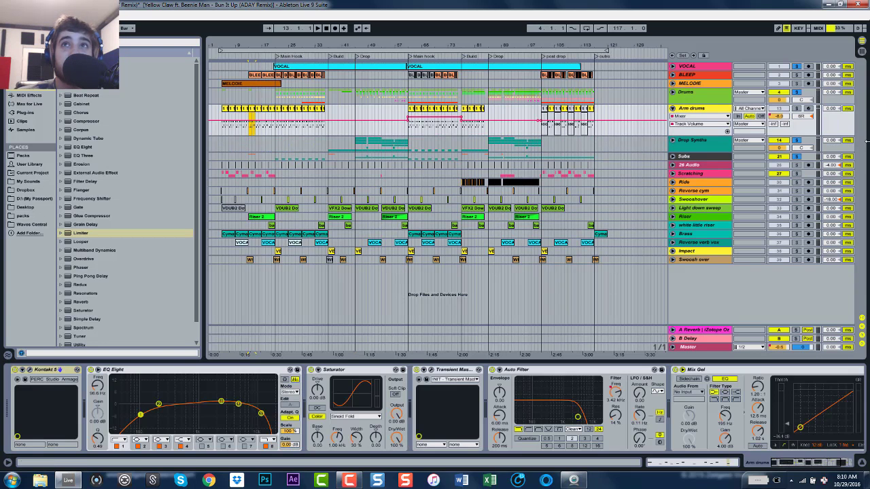
{"action": "left_click", "coordinate": [801, 91]}
{"action": "left_click", "coordinate": [797, 108]}
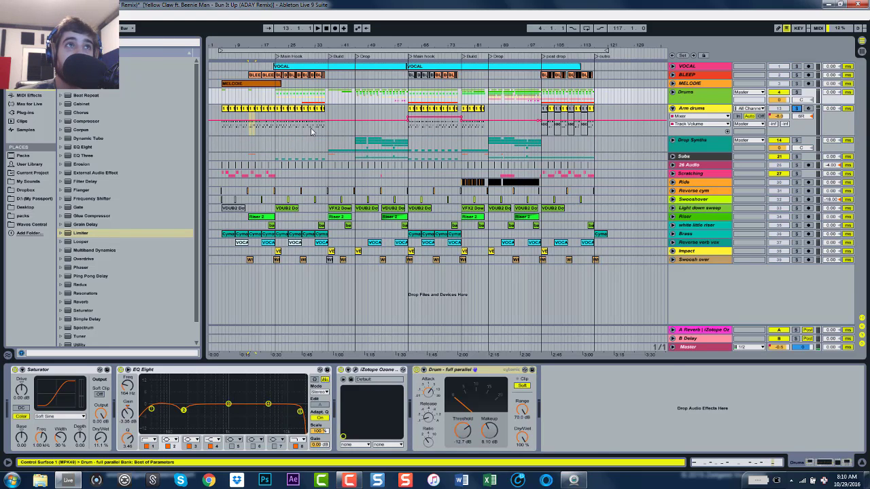
{"action": "left_click", "coordinate": [253, 126]}
{"action": "key", "text": "space"}
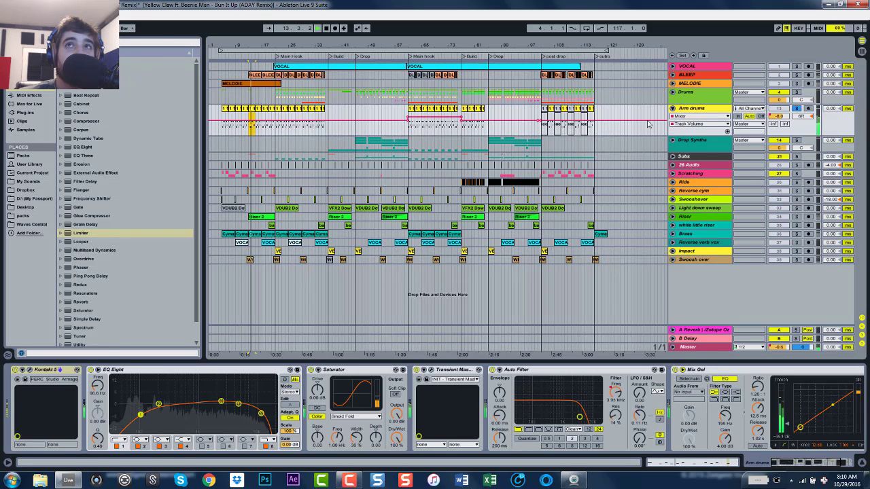
Examine the MIDI notes of the Arm drums clips at bars 13 and 15 during playback, and hide the clip editor
{"action": "double_click", "coordinate": [259, 116]}
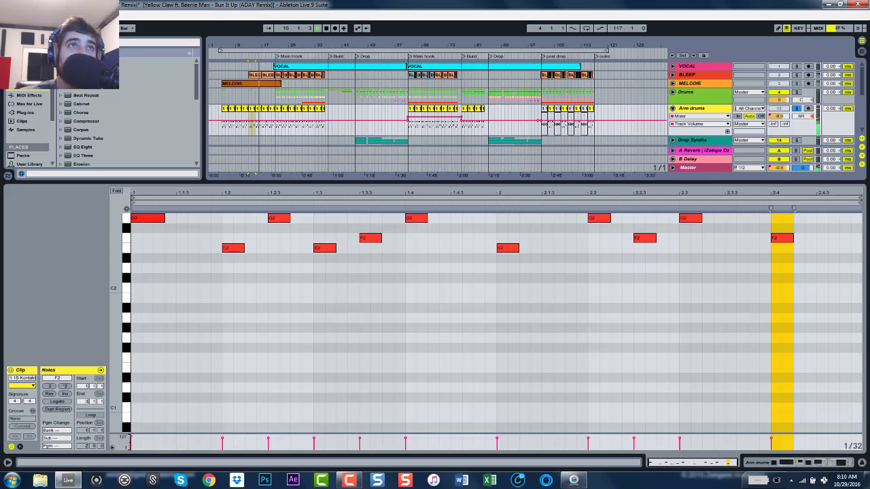
{"action": "left_click", "coordinate": [257, 108], "text": "shift"}
{"action": "double_click", "coordinate": [258, 108]}
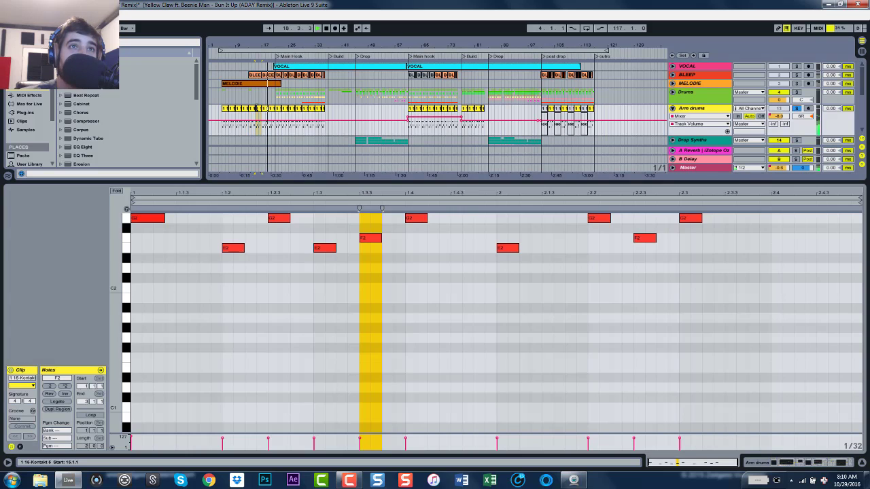
{"action": "left_click_drag", "start_coordinate": [296, 183], "coordinate": [296, 454]}
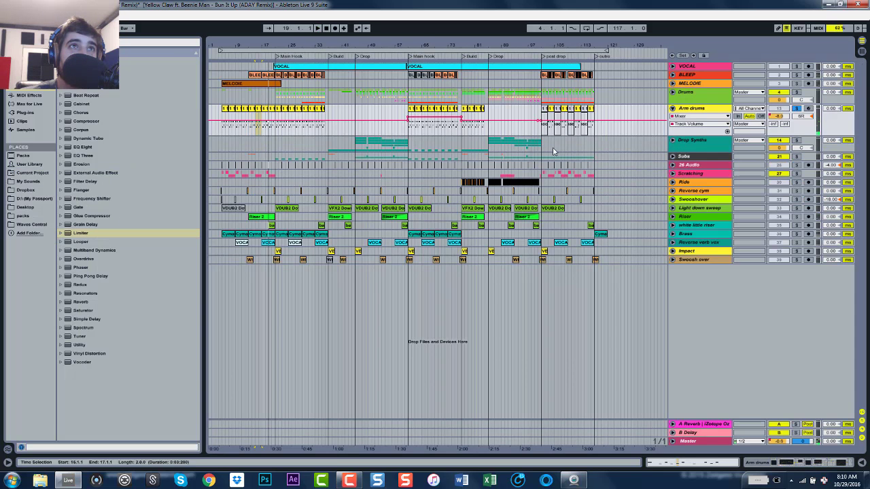
Show the Arm drums device chain, view its Kontakt 5 percussion instrument and close the plug-in window
{"action": "double_click", "coordinate": [692, 109]}
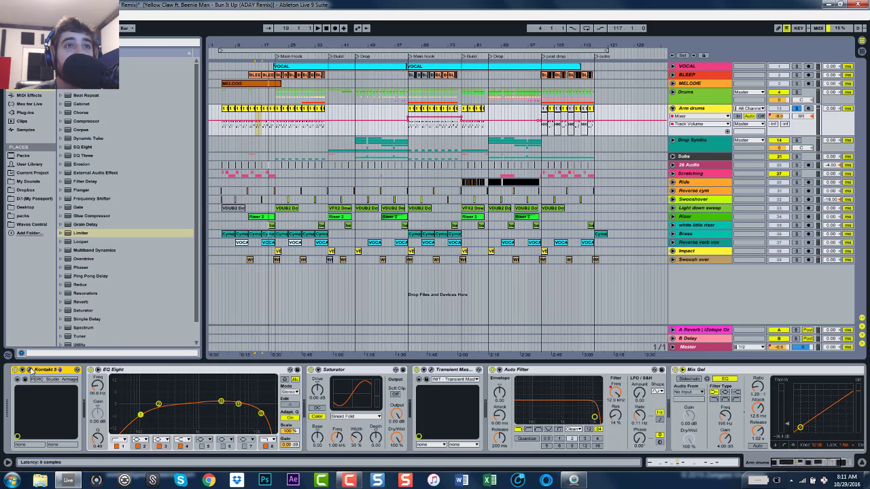
{"action": "left_click", "coordinate": [31, 370]}
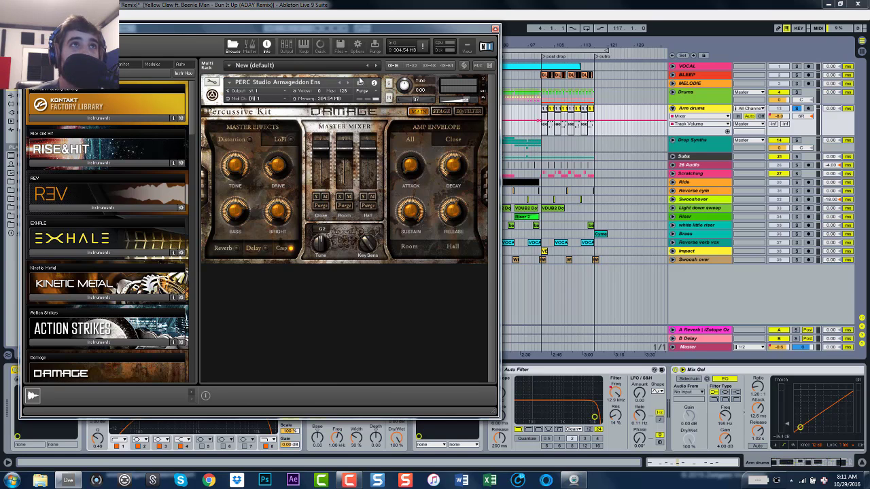
{"action": "left_click", "coordinate": [495, 30]}
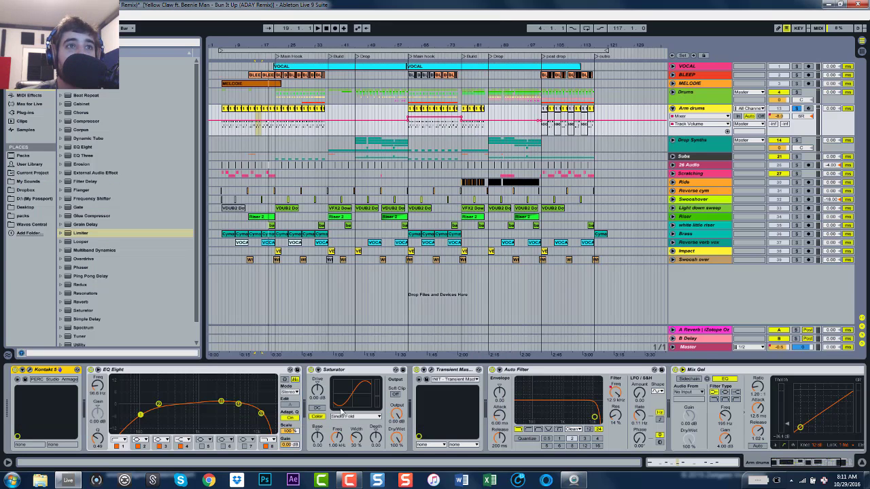
Audition the Arm drums with Transient Master's sustain raised to 2.0% and returned to -100.0%, and close the plug-in window
{"action": "left_click", "coordinate": [423, 370]}
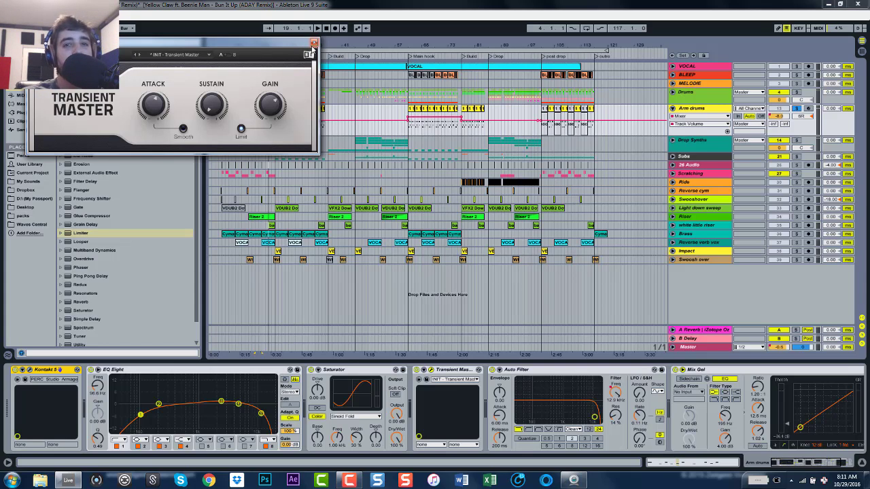
{"action": "left_click", "coordinate": [208, 107]}
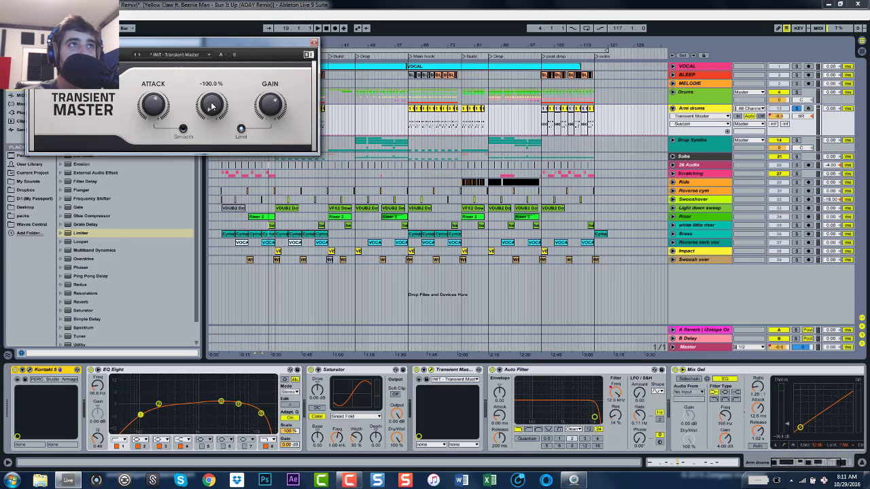
{"action": "left_click_drag", "start_coordinate": [211, 105], "coordinate": [211, 104]}
{"action": "key", "text": "space"}
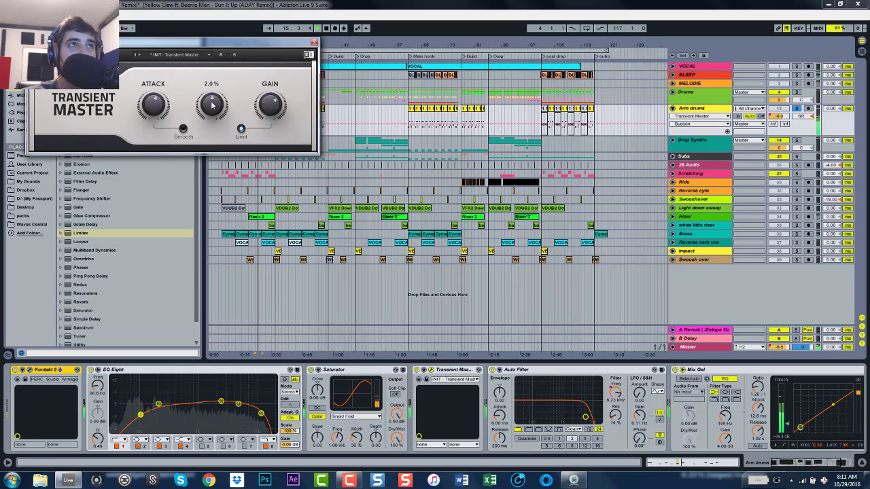
{"action": "left_click_drag", "start_coordinate": [212, 105], "coordinate": [211, 163]}
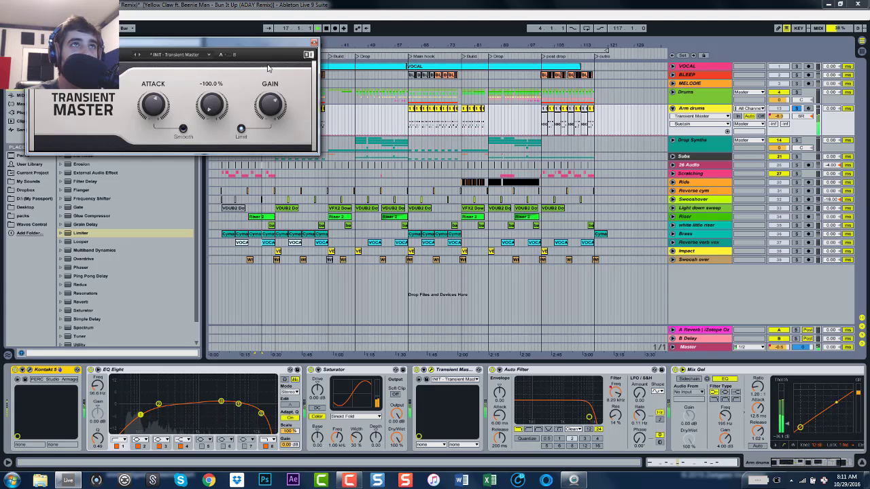
{"action": "left_click", "coordinate": [314, 43]}
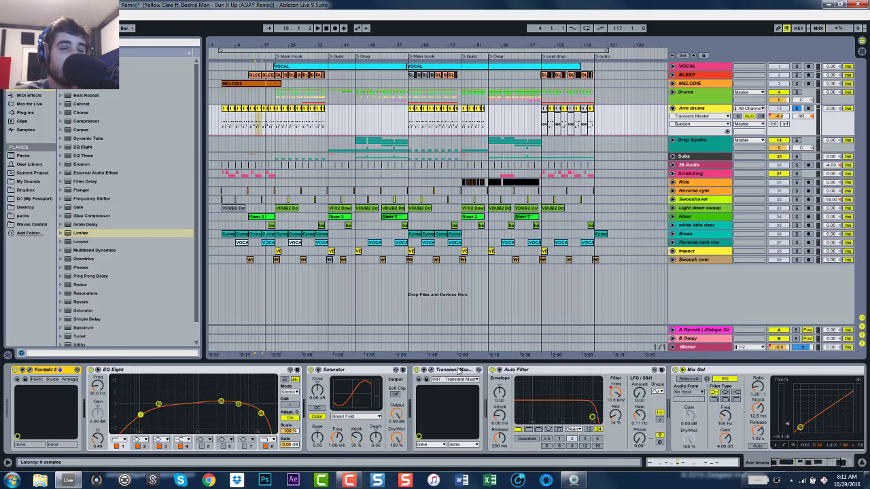
View the Transient Master settings once more, close the plug-in, and fold and unsolo the Arm drums track
{"action": "left_click", "coordinate": [428, 371]}
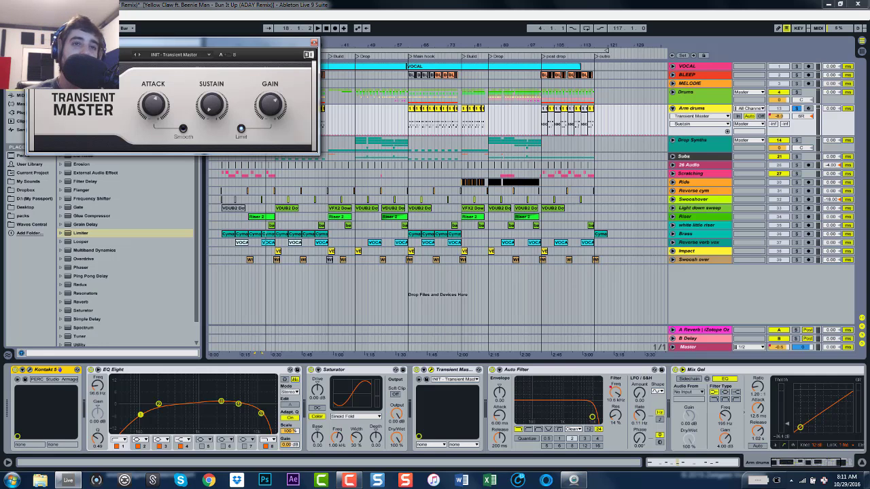
{"action": "left_click", "coordinate": [314, 42]}
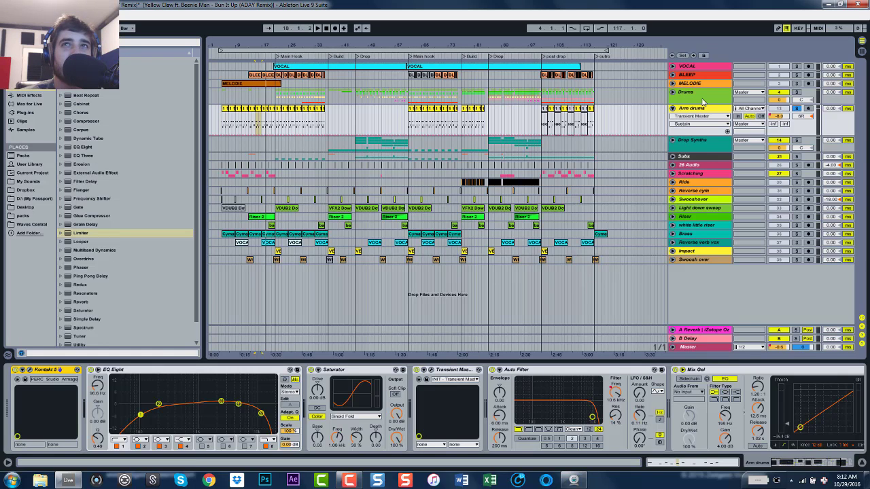
{"action": "left_click", "coordinate": [673, 109]}
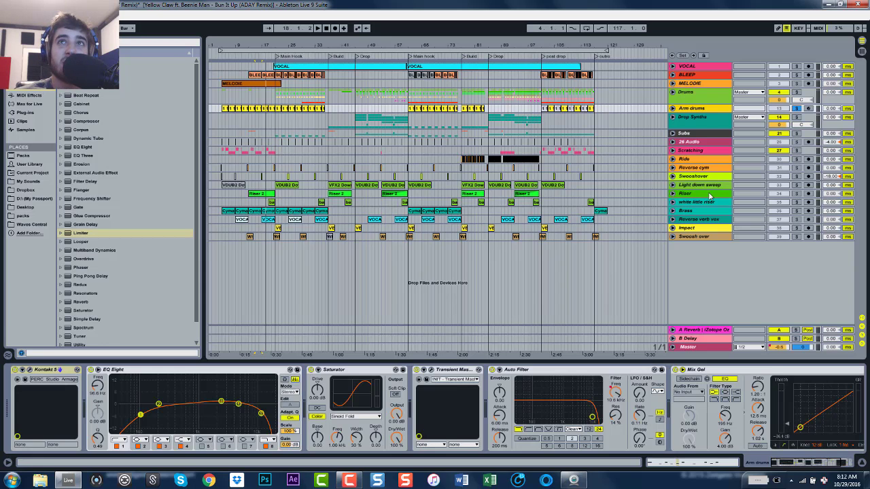
{"action": "left_click", "coordinate": [797, 109]}
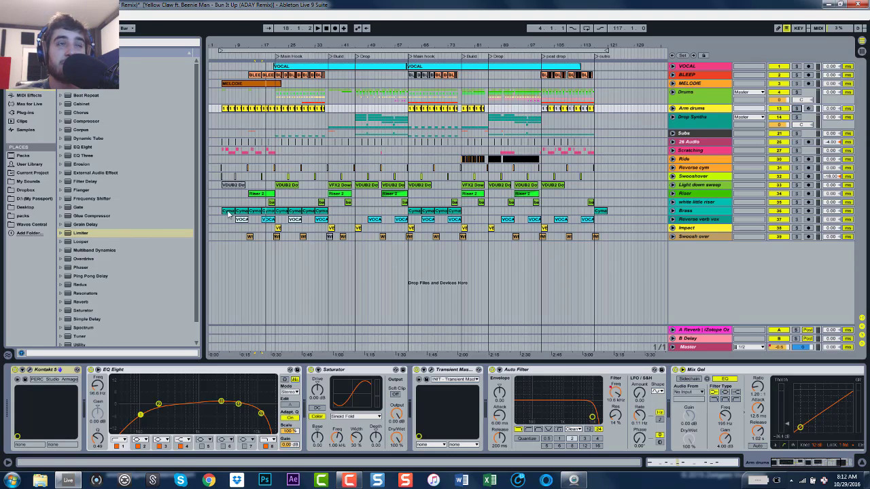
Unfold and solo the Brass track, play it from bar 5 with its device chain shown, and hide the device view
{"action": "left_click", "coordinate": [673, 211]}
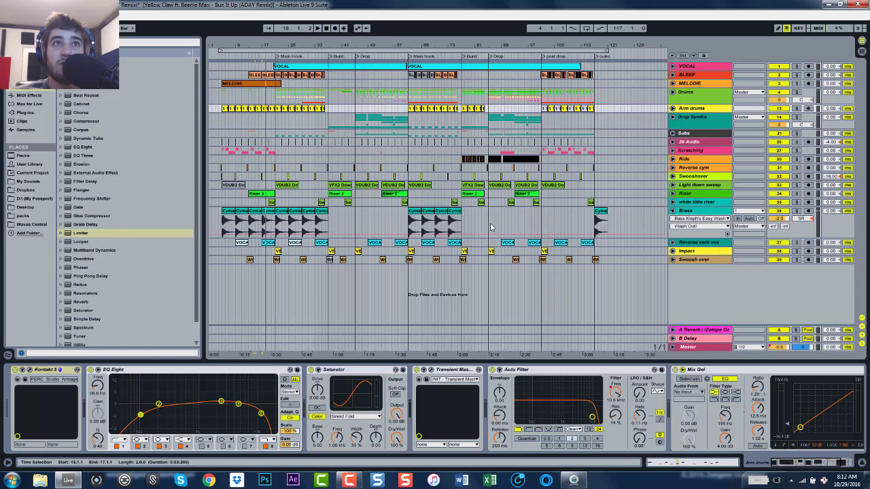
{"action": "left_click", "coordinate": [385, 227]}
{"action": "left_click", "coordinate": [384, 226]}
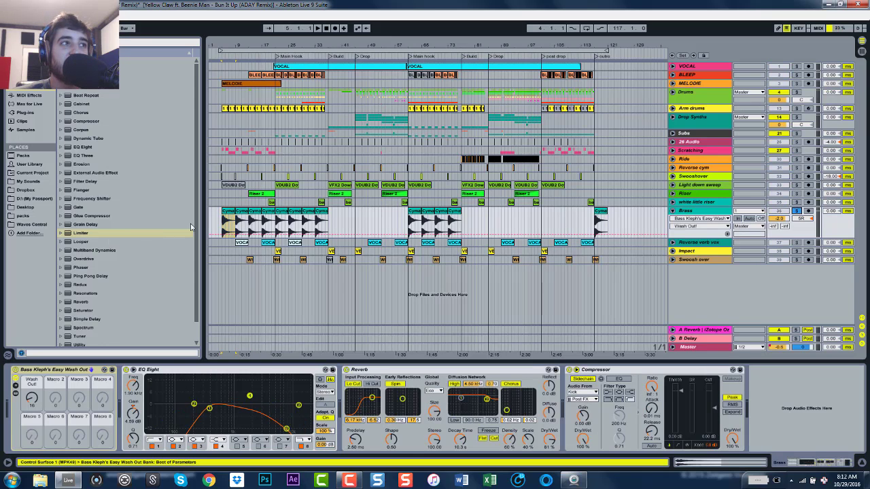
{"action": "key", "text": "space"}
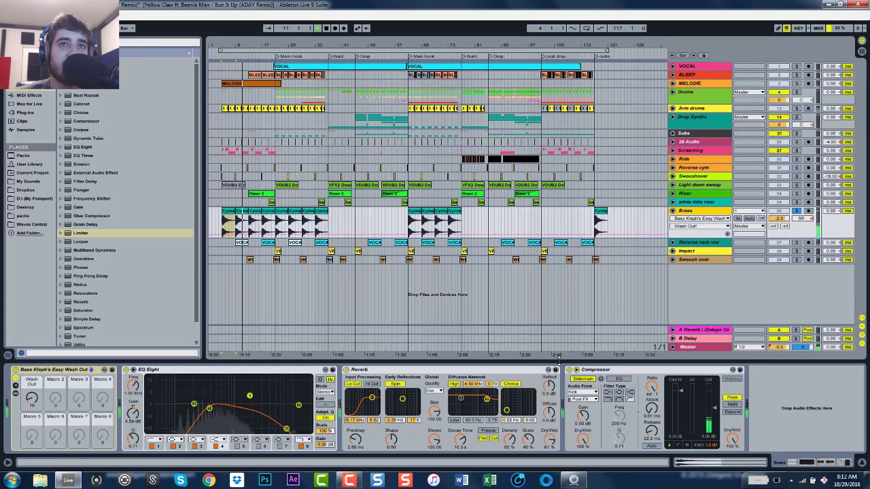
{"action": "left_click_drag", "start_coordinate": [560, 361], "coordinate": [560, 457]}
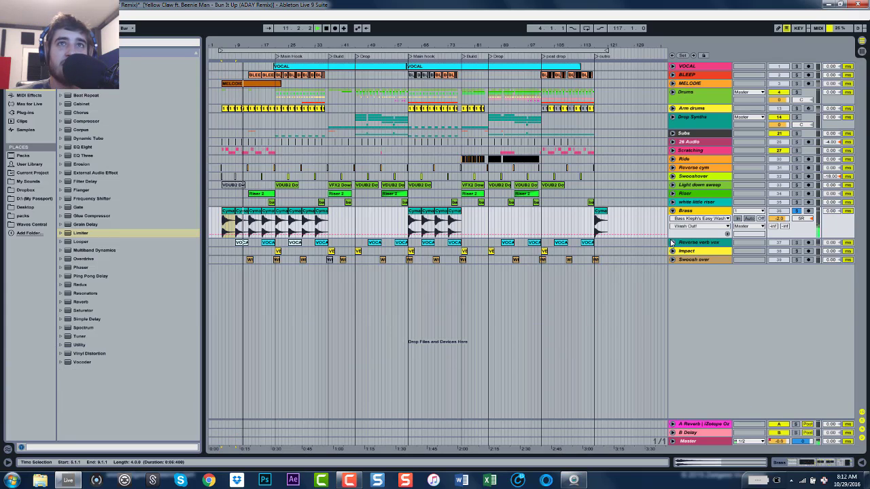
Stop the Brass playback and audition the Drop Synths in solo from the second Main hook at bar 61, clearing the solo at the end
{"action": "key", "text": "space"}
{"action": "left_click", "coordinate": [797, 211]}
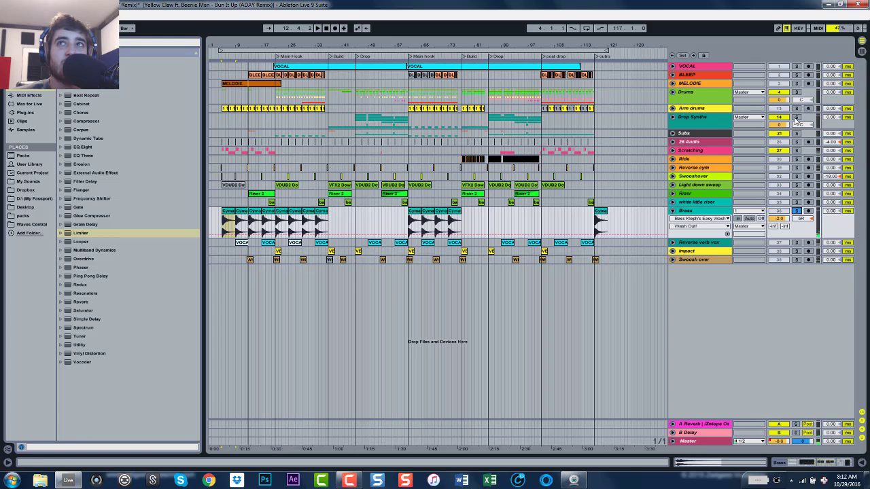
{"action": "left_click", "coordinate": [796, 117]}
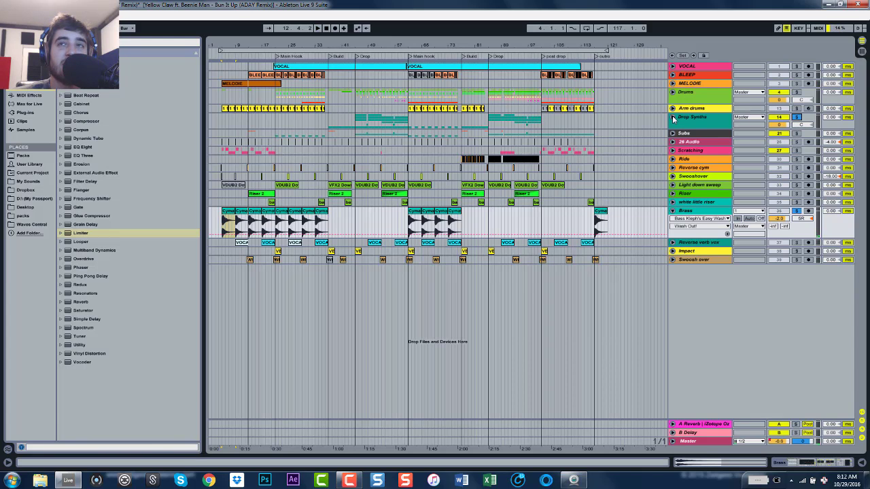
{"action": "left_click", "coordinate": [410, 131]}
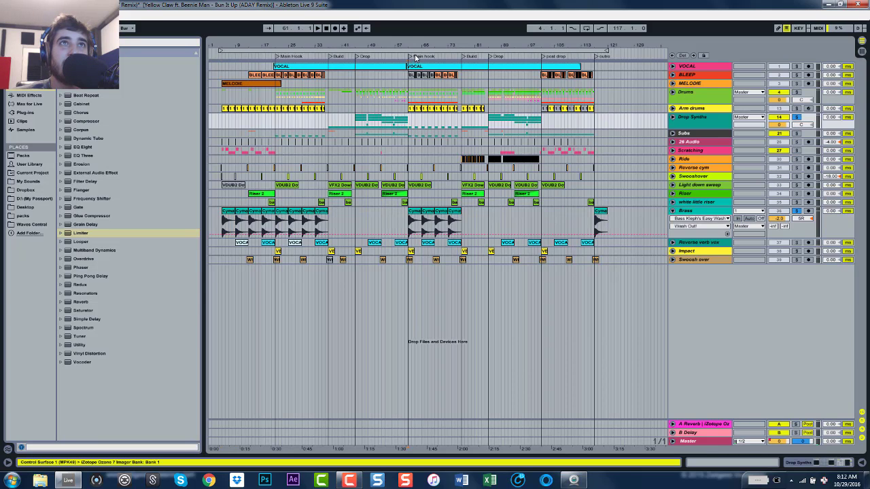
{"action": "left_click_drag", "start_coordinate": [414, 45], "coordinate": [413, 190]}
{"action": "key", "text": "space"}
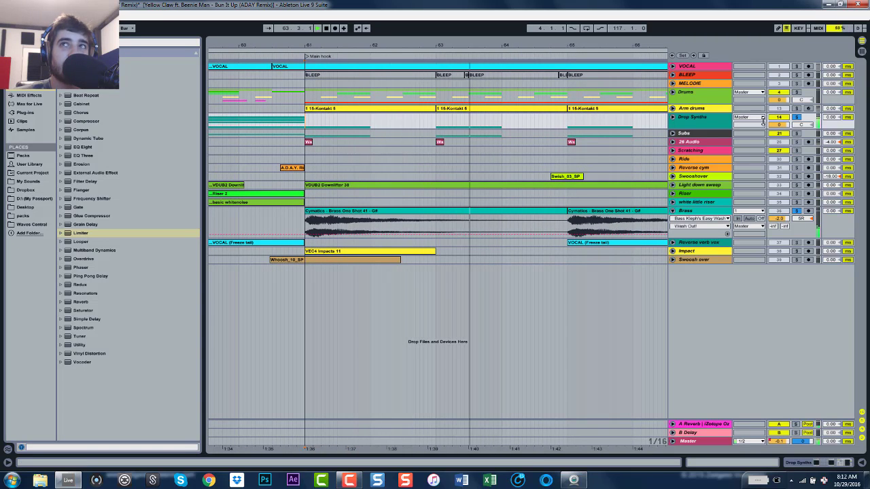
{"action": "left_click", "coordinate": [798, 117]}
{"action": "double_click", "coordinate": [405, 44]}
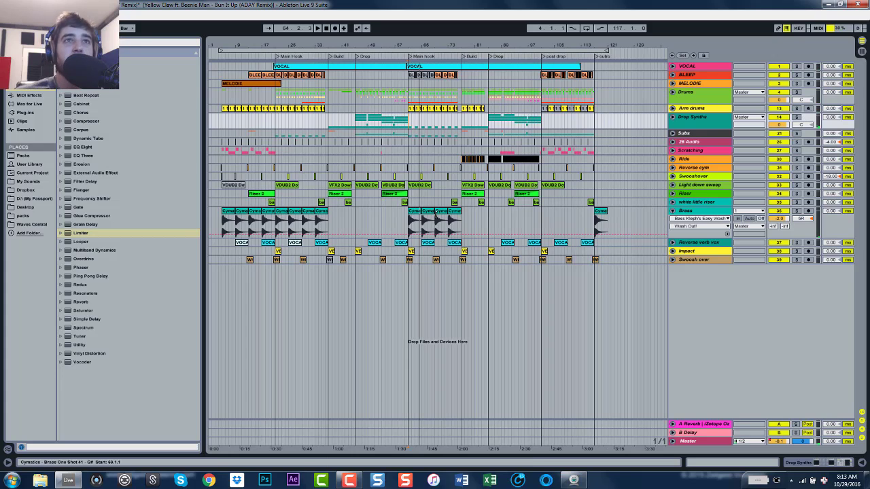
Fold the Brass track, unfold the Reverse verb vox track to show its clips, and check the Impact track
{"action": "left_click", "coordinate": [672, 212]}
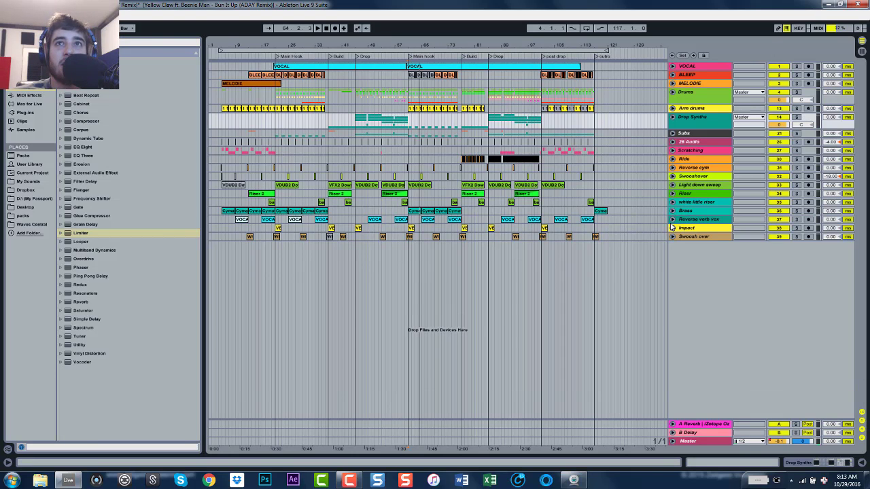
{"action": "left_click", "coordinate": [672, 220]}
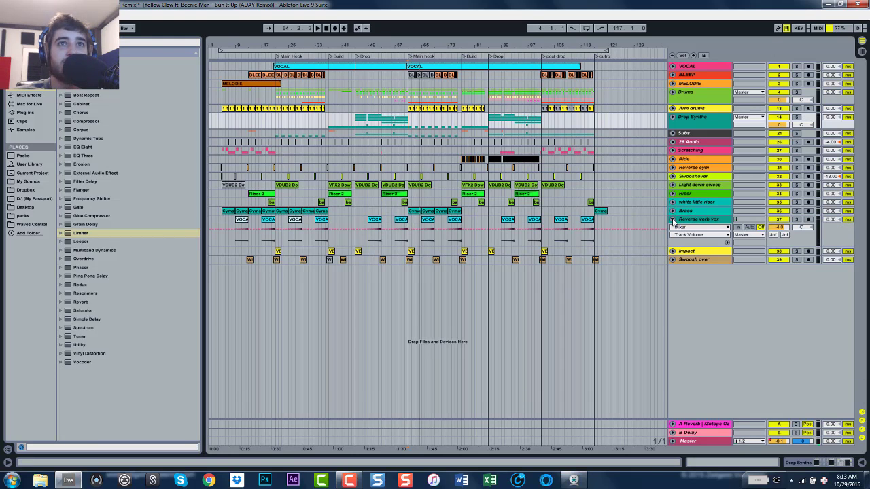
{"action": "mouse_move", "coordinate": [371, 241]}
{"action": "left_mouse_down"}
{"action": "mouse_move", "coordinate": [381, 239]}
{"action": "mouse_move", "coordinate": [381, 254]}
{"action": "left_mouse_up"}
{"action": "left_click", "coordinate": [364, 255]}
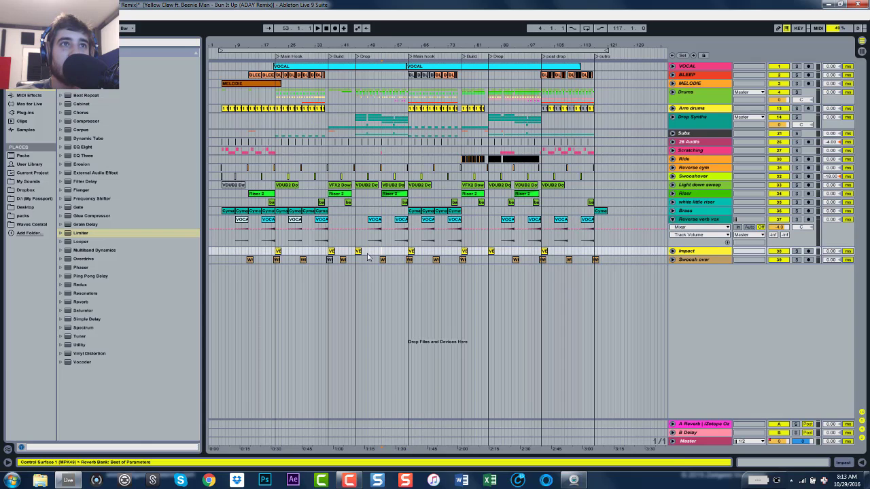
{"action": "left_click", "coordinate": [672, 251]}
{"action": "left_click", "coordinate": [672, 251]}
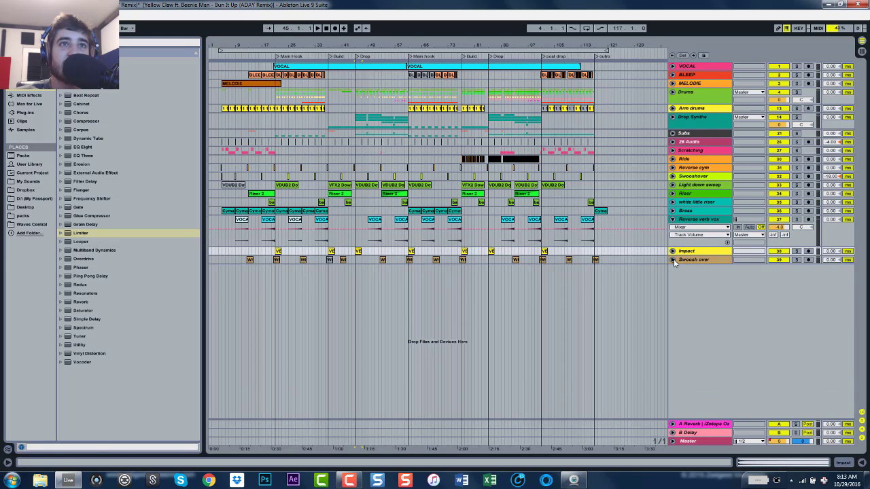
Audition the unfolded Swooshover track in solo from 32.4.1, and fold it and the Reverse verb vox track
{"action": "left_click", "coordinate": [672, 176]}
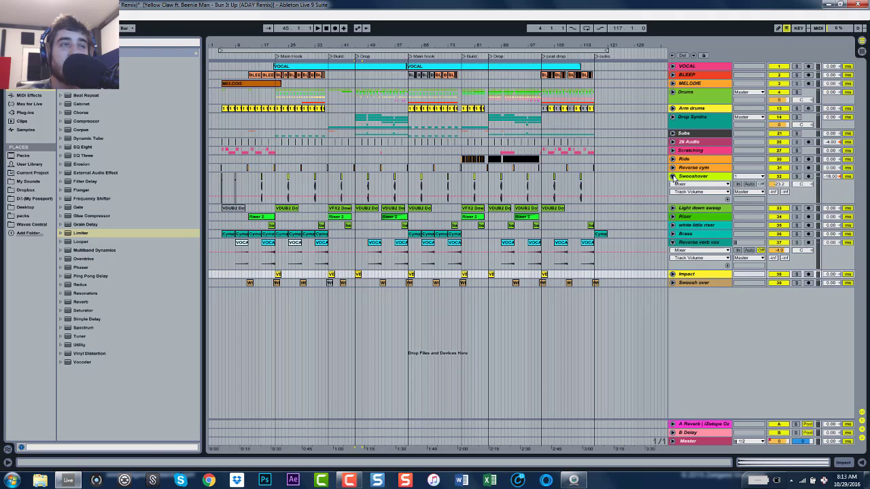
{"action": "left_click", "coordinate": [315, 180]}
{"action": "left_click", "coordinate": [796, 177]}
{"action": "key", "text": "space"}
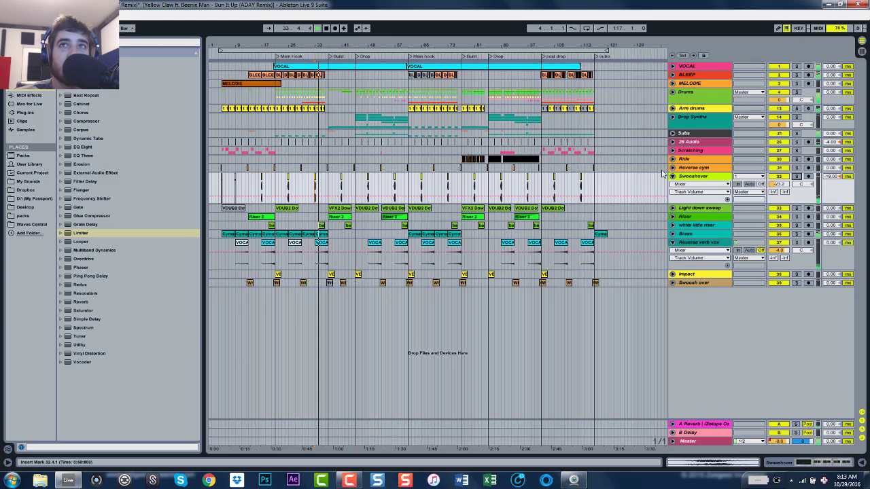
{"action": "left_click", "coordinate": [797, 177]}
{"action": "left_click", "coordinate": [672, 176]}
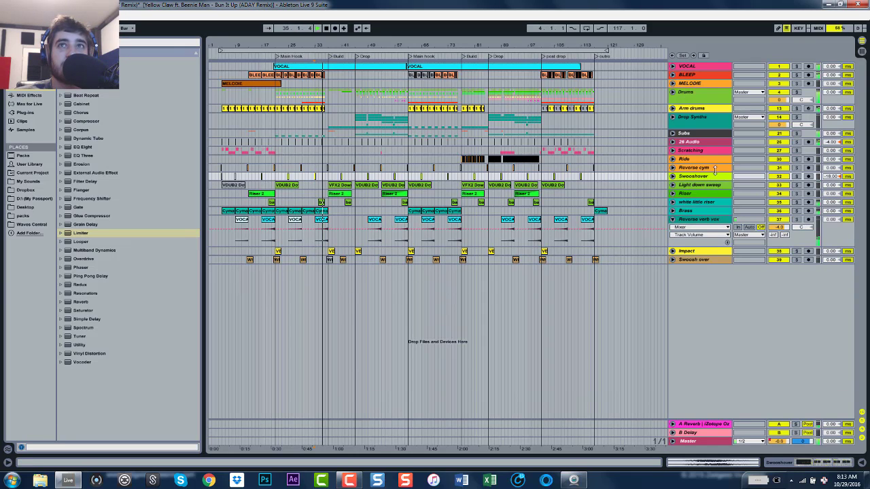
{"action": "left_click", "coordinate": [672, 220]}
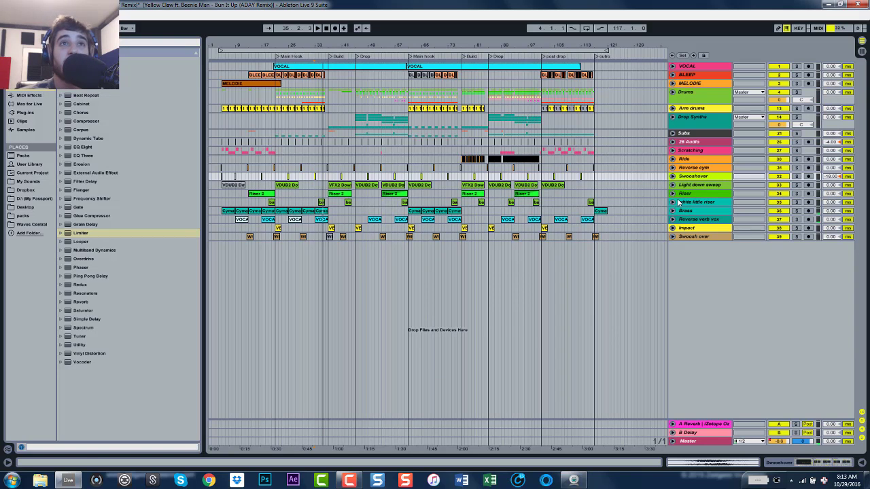
Show the Master track's device chain, enable its Audio Effect Rack and delete the Limiter after the rack
{"action": "double_click", "coordinate": [695, 440]}
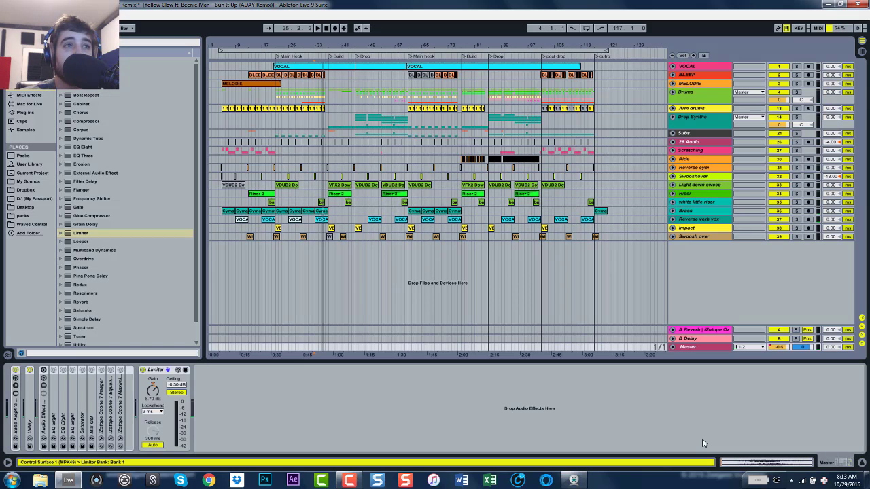
{"action": "left_click", "coordinate": [44, 370]}
{"action": "left_click", "coordinate": [155, 370]}
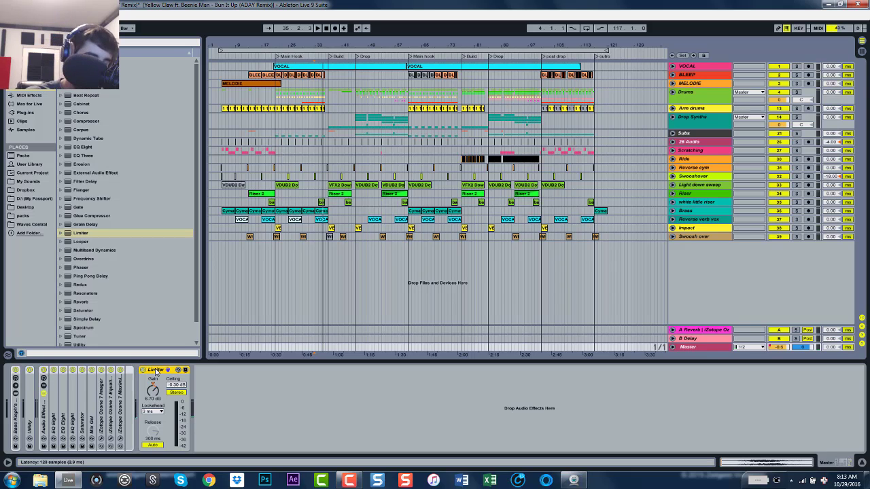
{"action": "key", "text": "Delete"}
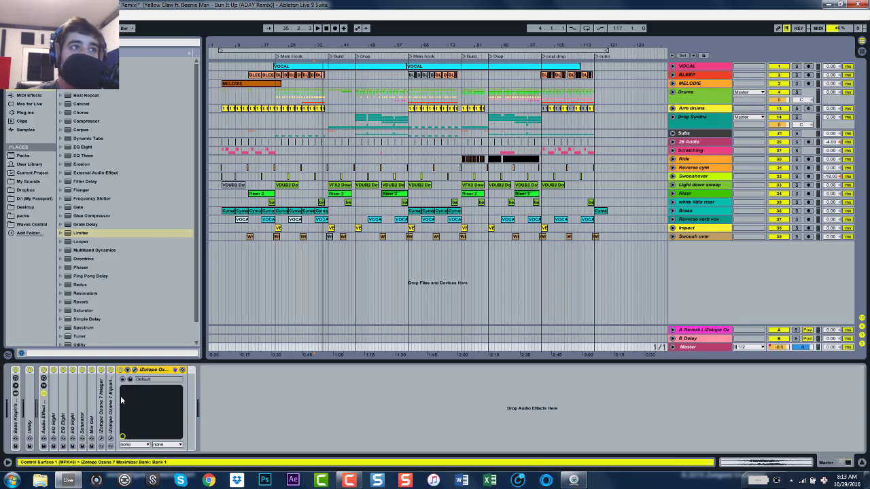
Unfold the Master's Ozone 7 Maximizer and Equalizer, view the Equalizer's matching controls and close the plug-in window
{"action": "key", "text": "ctrl+d"}
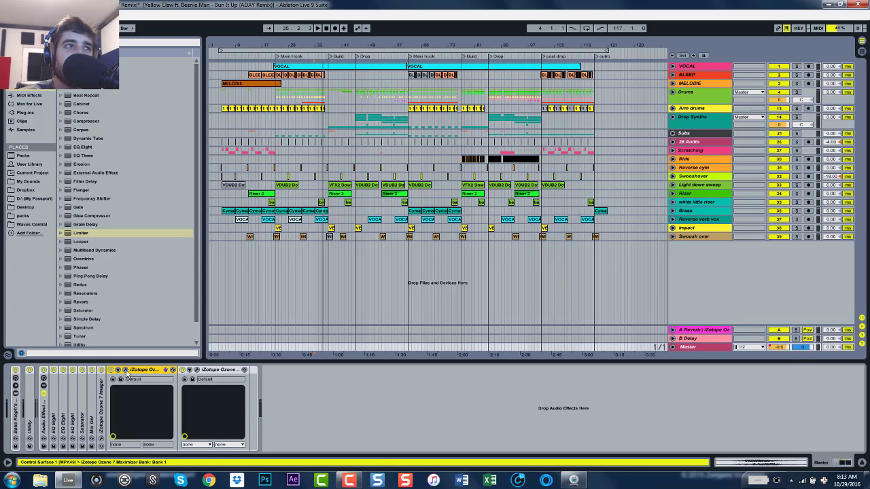
{"action": "left_click", "coordinate": [126, 372]}
{"action": "left_click", "coordinate": [323, 419]}
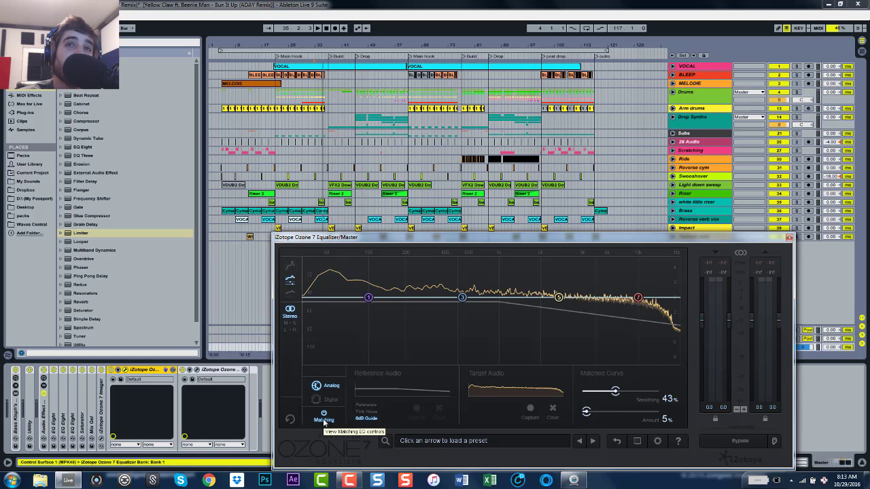
{"action": "left_click", "coordinate": [788, 238]}
In the Master's Ozone 7 Imager, set Band 2 width to 0.0 and Band 1 width to -62.0, play the mix and close the plug-in
{"action": "double_click", "coordinate": [101, 390]}
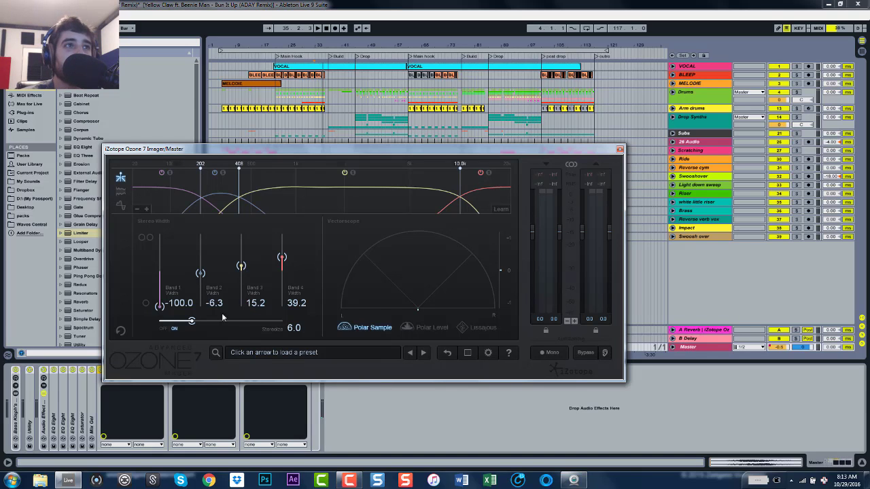
{"action": "double_click", "coordinate": [201, 275]}
{"action": "left_click_drag", "start_coordinate": [160, 307], "coordinate": [165, 293]}
{"action": "key", "text": "space"}
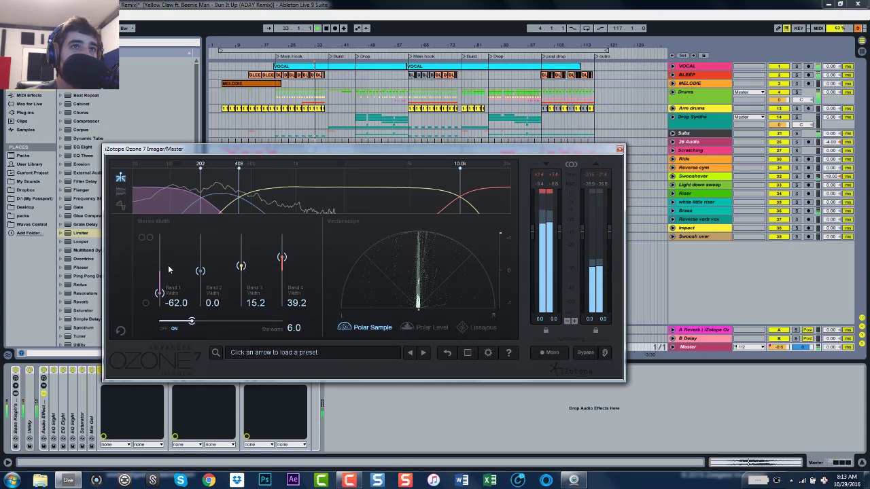
{"action": "scroll", "coordinate": [170, 178], "scroll_direction": "down", "scroll_amount": 3}
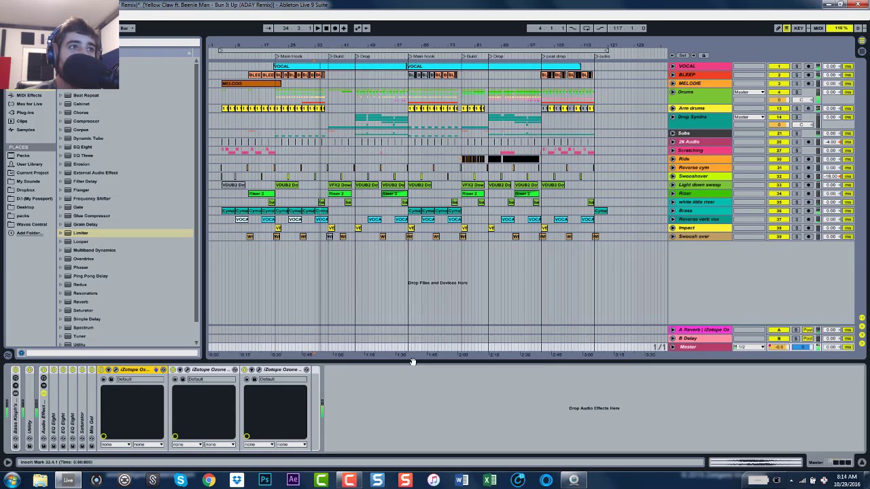
{"action": "left_click", "coordinate": [620, 151]}
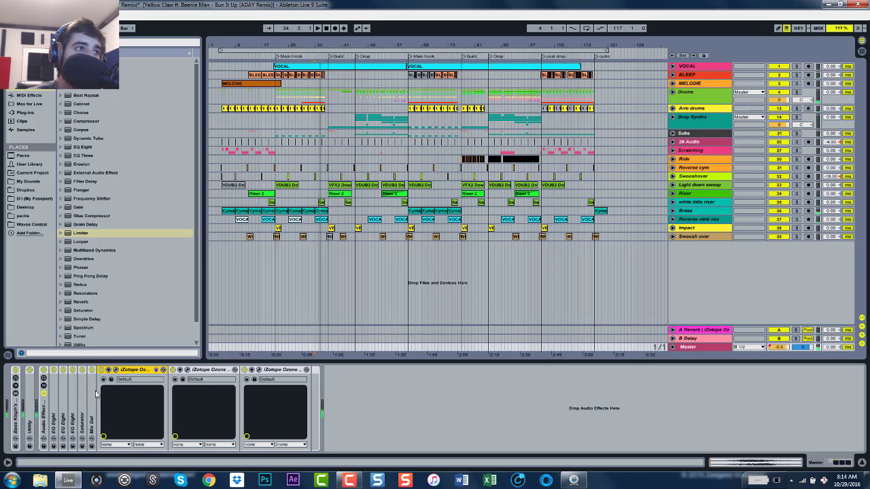
Unfold the Mix Gel compressor, the Saturator and the three EQ Eight devices in the Master's rack to show their settings
{"action": "double_click", "coordinate": [93, 390]}
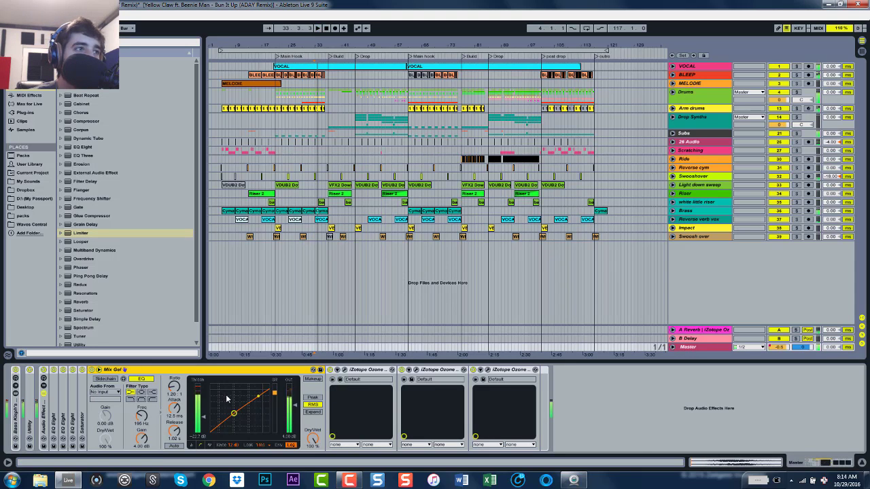
{"action": "double_click", "coordinate": [80, 404]}
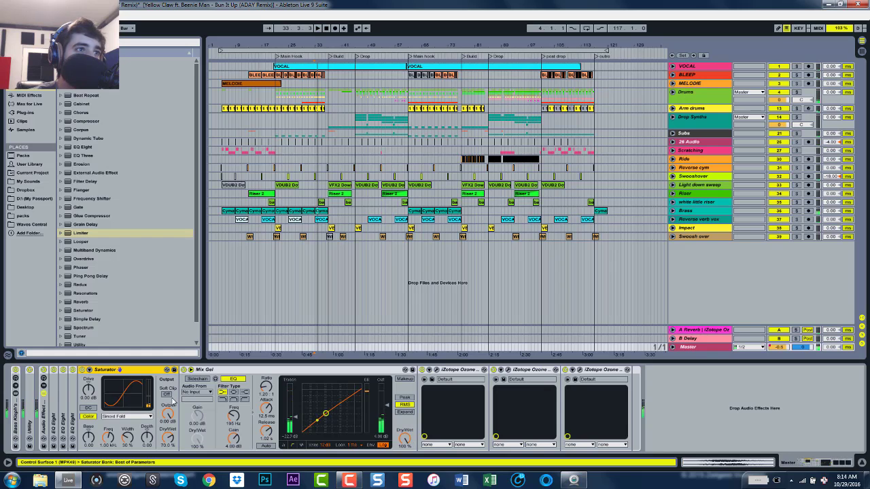
{"action": "left_click", "coordinate": [75, 405]}
{"action": "double_click", "coordinate": [75, 406]}
{"action": "double_click", "coordinate": [63, 385]}
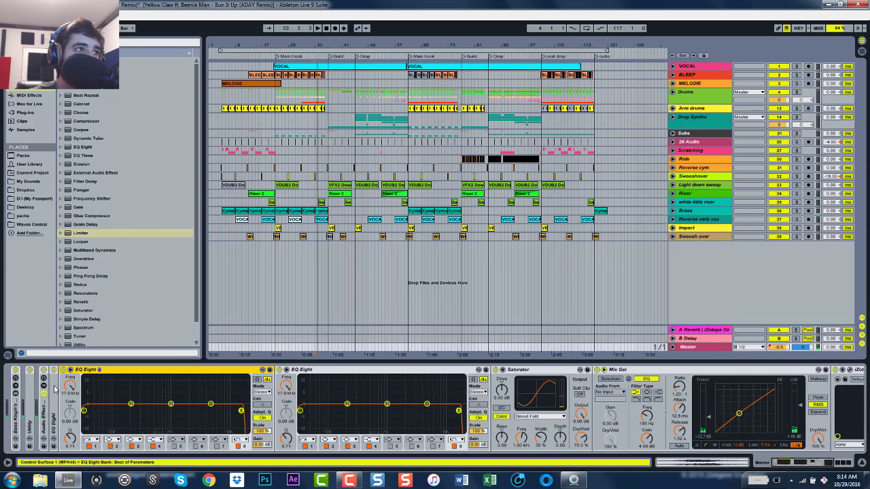
{"action": "double_click", "coordinate": [54, 389]}
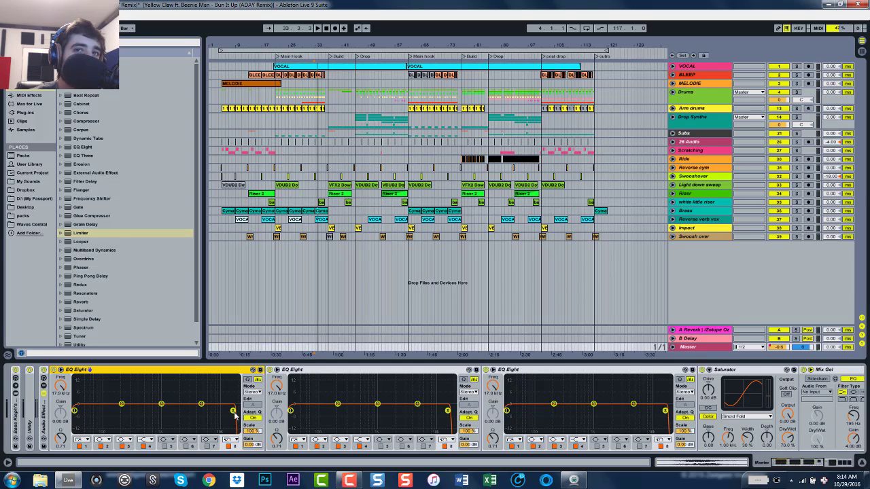
Fold the three EQ Eight devices in the Master's rack and hide the device view
{"action": "double_click", "coordinate": [192, 373]}
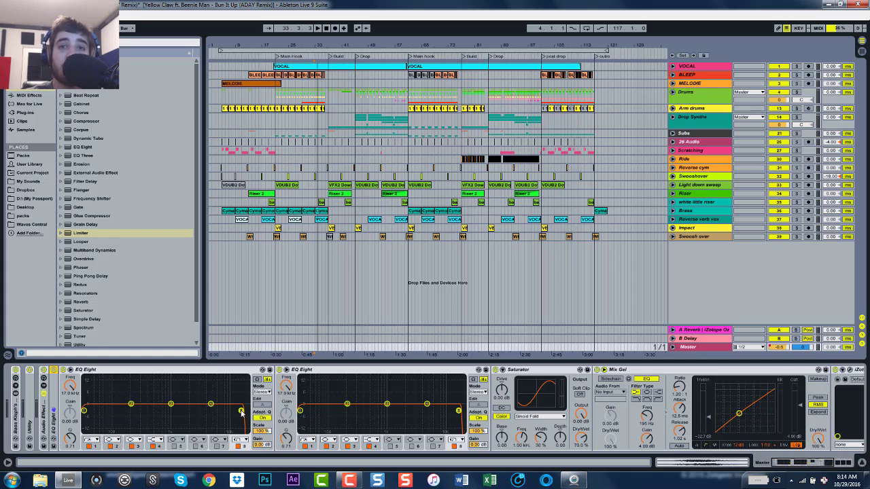
{"action": "left_click", "coordinate": [190, 372]}
{"action": "key", "text": "Delete"}
{"action": "left_click", "coordinate": [191, 372]}
{"action": "key", "text": "Delete"}
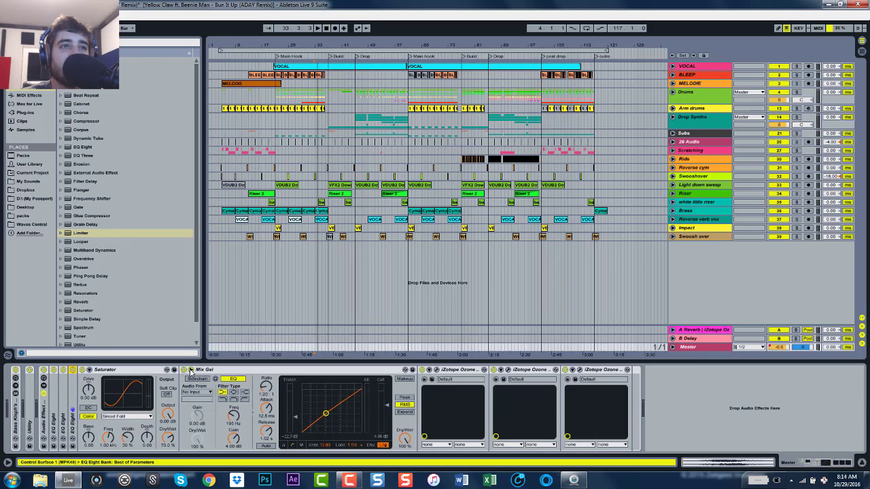
{"action": "left_click", "coordinate": [232, 362]}
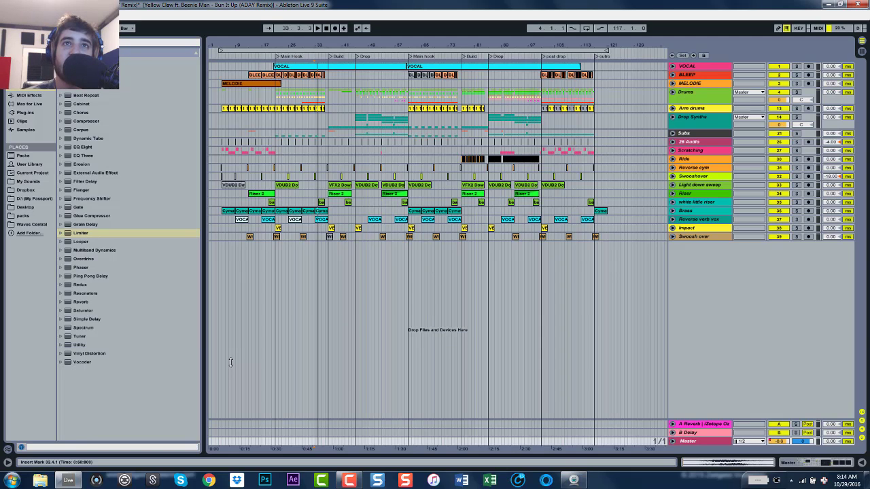